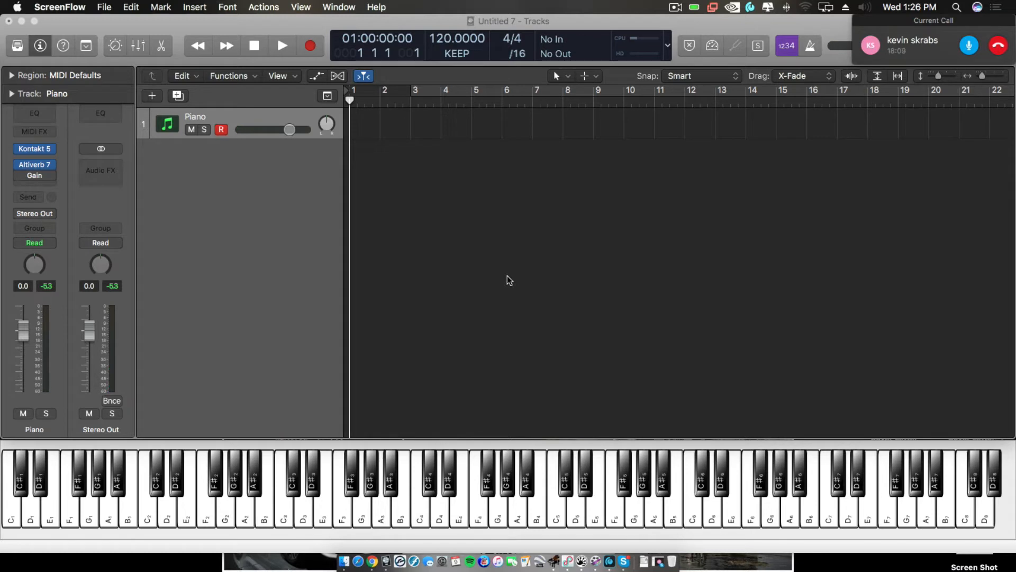
click(511, 281)
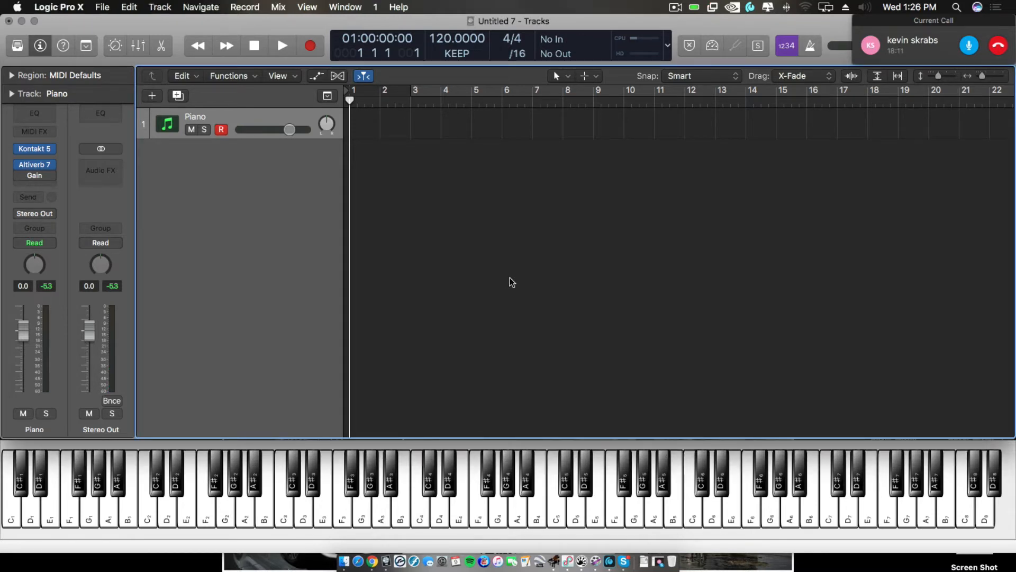
key(b)
click(502, 234)
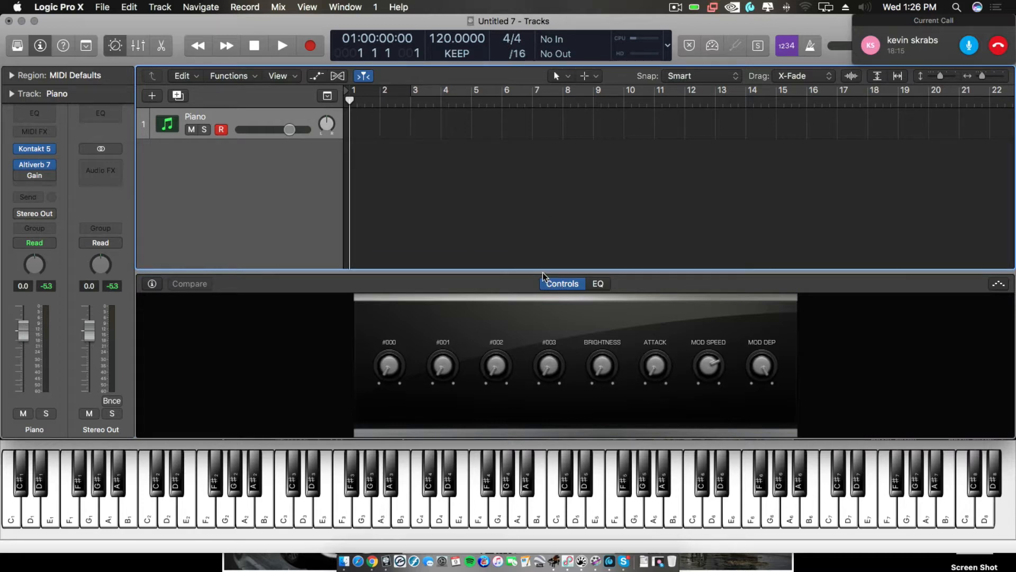
key(b)
- Play a piano melody along with playback from bar 1, stop, and capture the performance as a recording on the Piano track
key(space)
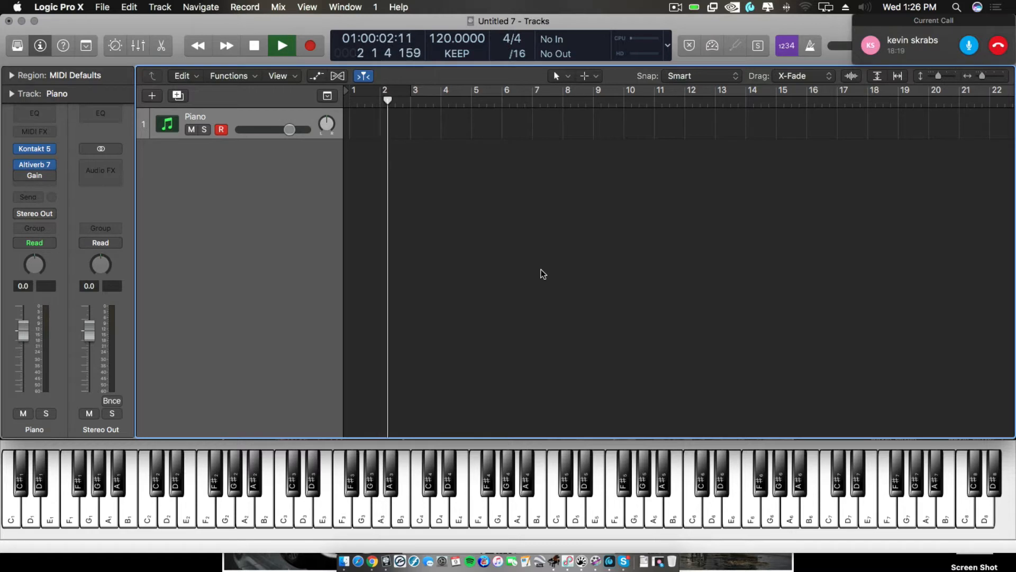
click(813, 48)
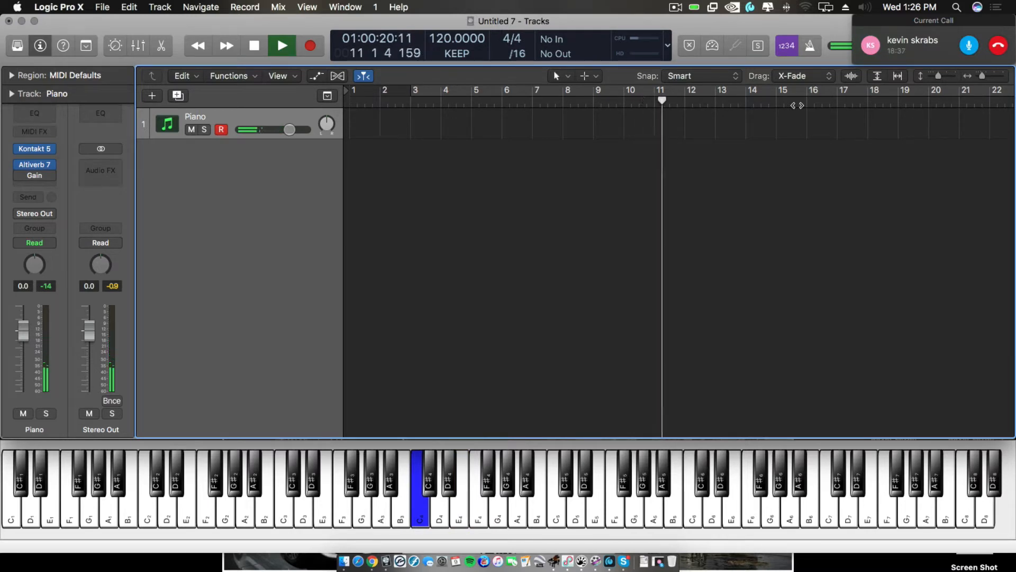
key(space)
key(shift+r)
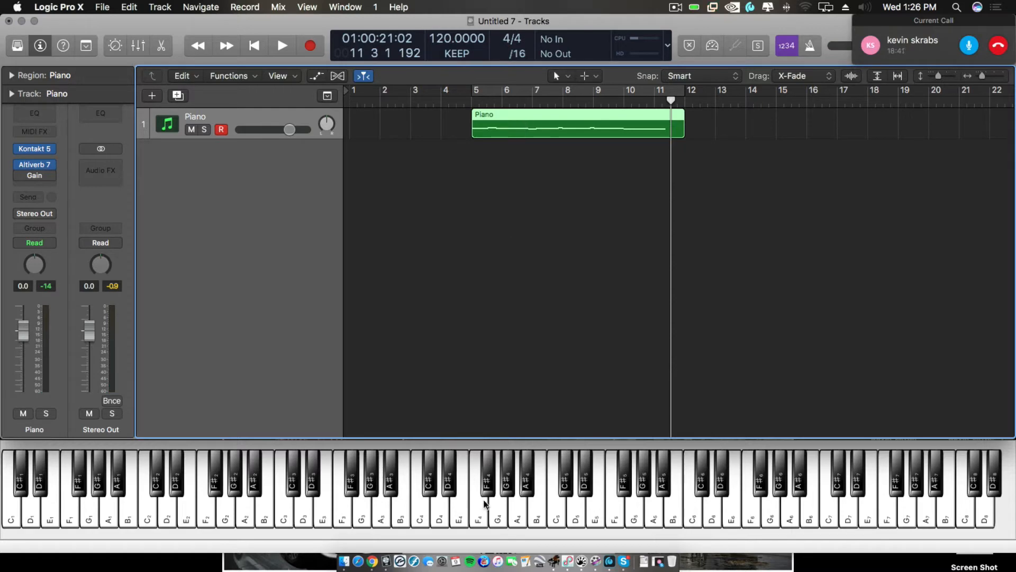
- Open the Piano region in an enlarged Piano Roll and quantize all its notes to 1/16 Note
key(e)
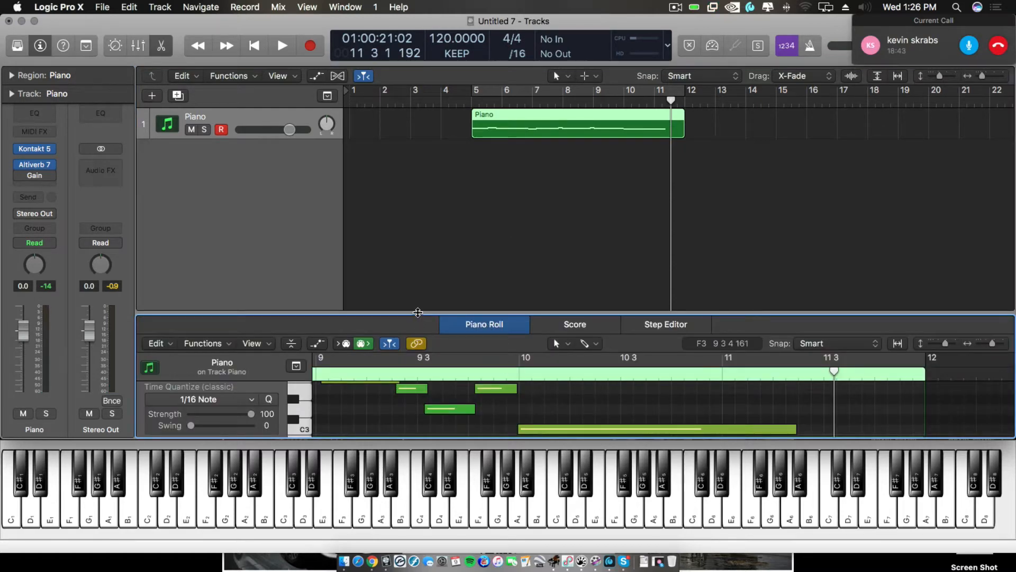
drag(418, 312, 420, 144)
scroll(476, 321, down, 5)
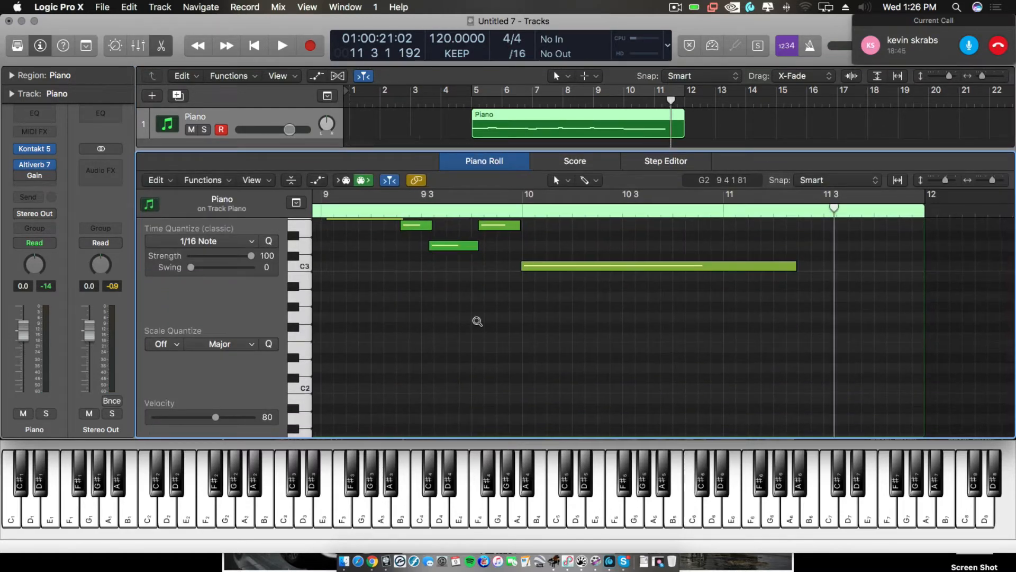
scroll(476, 322, up, 4)
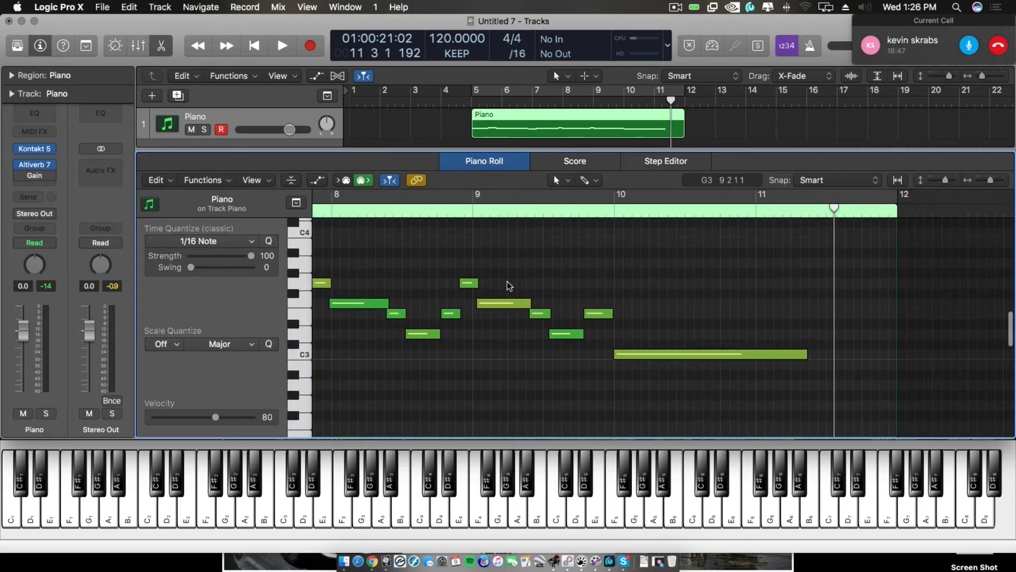
key(super+a)
click(270, 241)
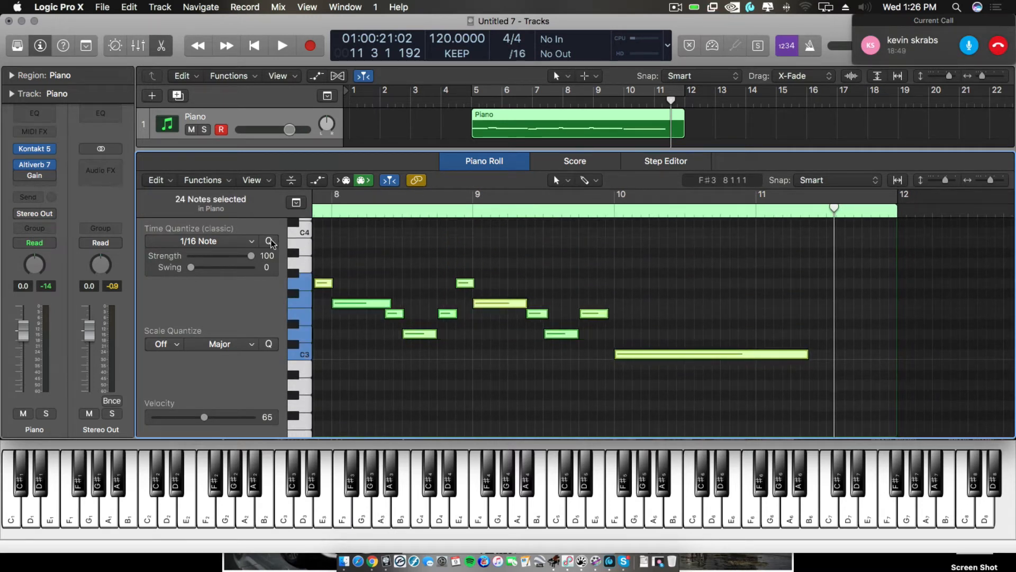
- Review the quantized notes across the region and play them back from just before bar 5
scroll(554, 318, left, 1)
scroll(555, 318, left, 5)
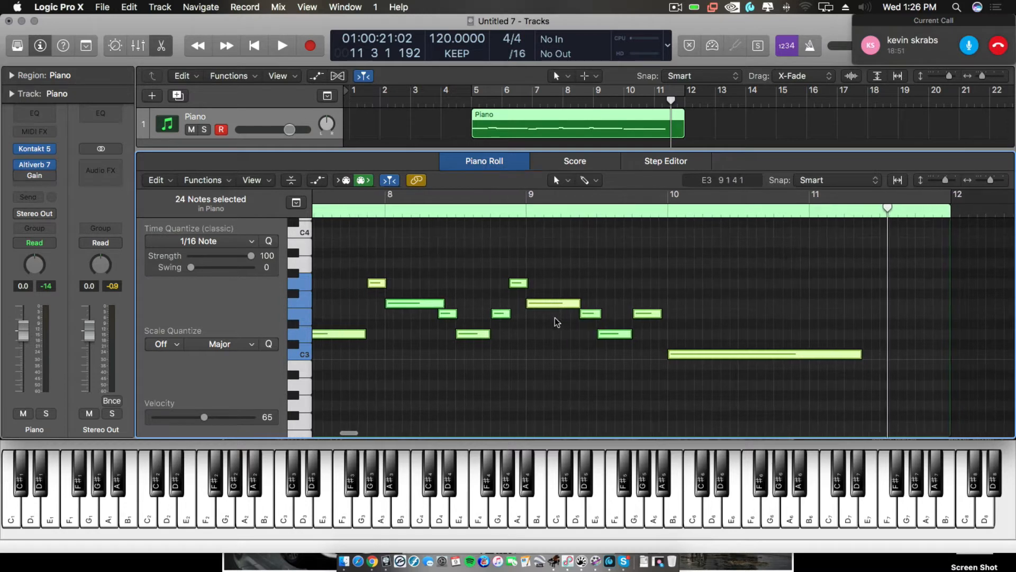
scroll(641, 333, down, 4)
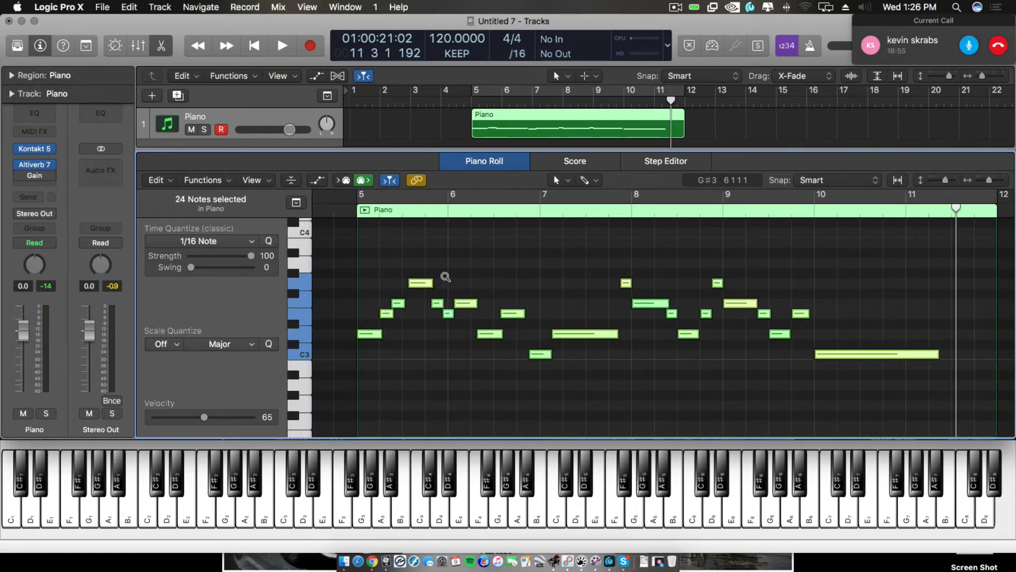
scroll(446, 277, up, 3)
scroll(435, 290, left, 6)
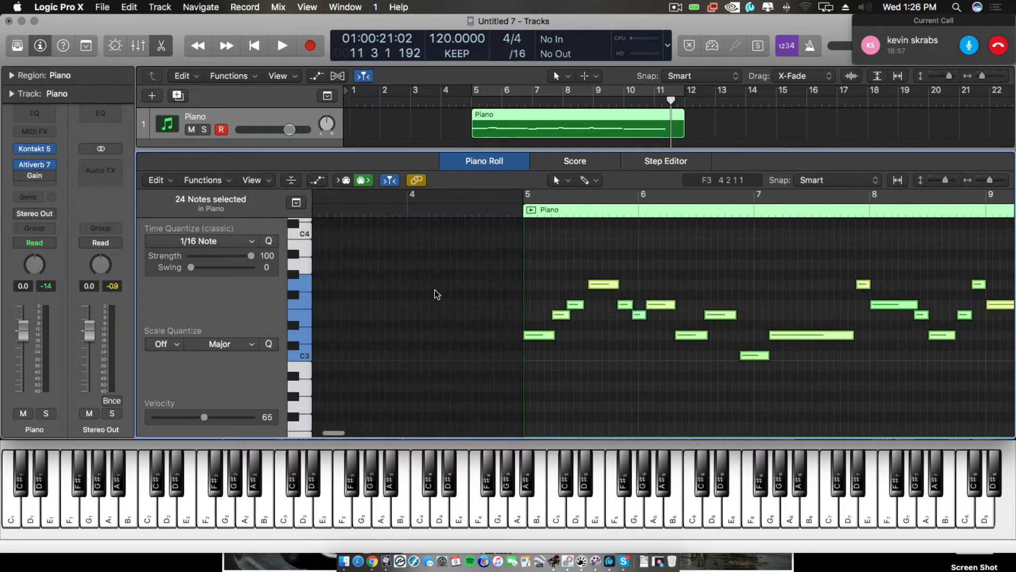
scroll(435, 294, left, 1)
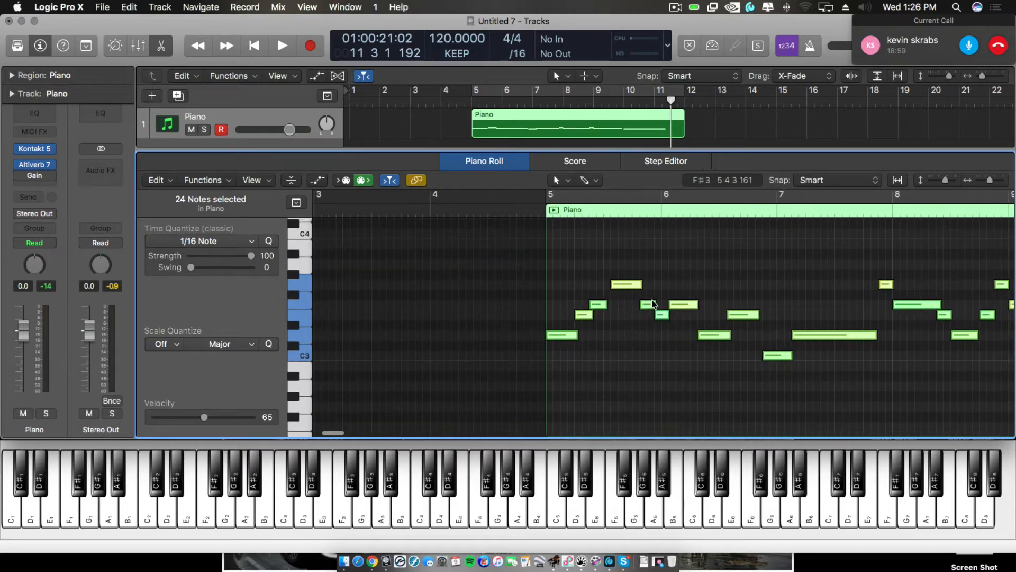
click(515, 212)
key(space)
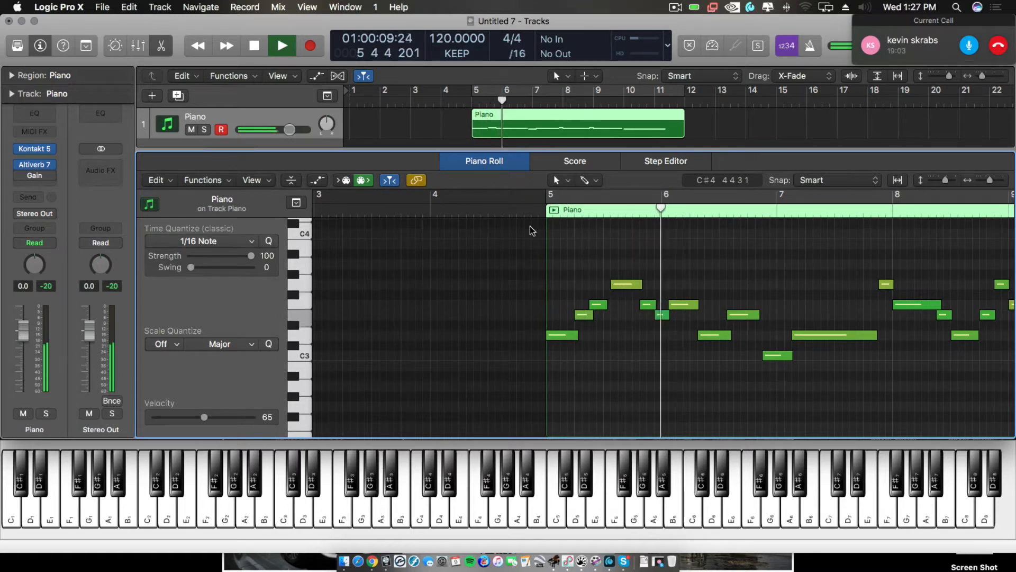
key(space)
- Move the first G3 note one sixteenth earlier to position 5 3 1 1 and play back the change
drag(628, 286, 620, 289)
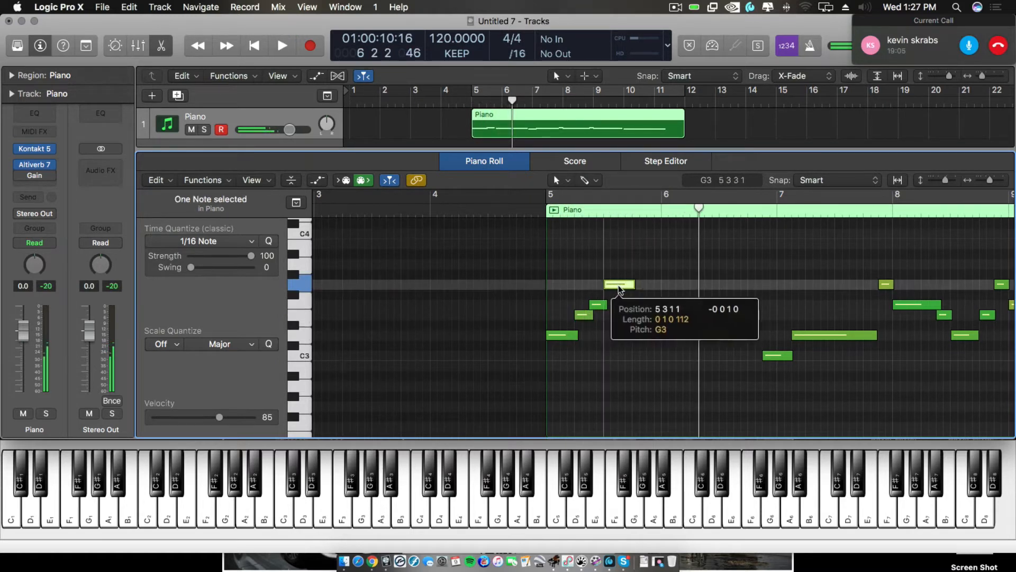
key(space)
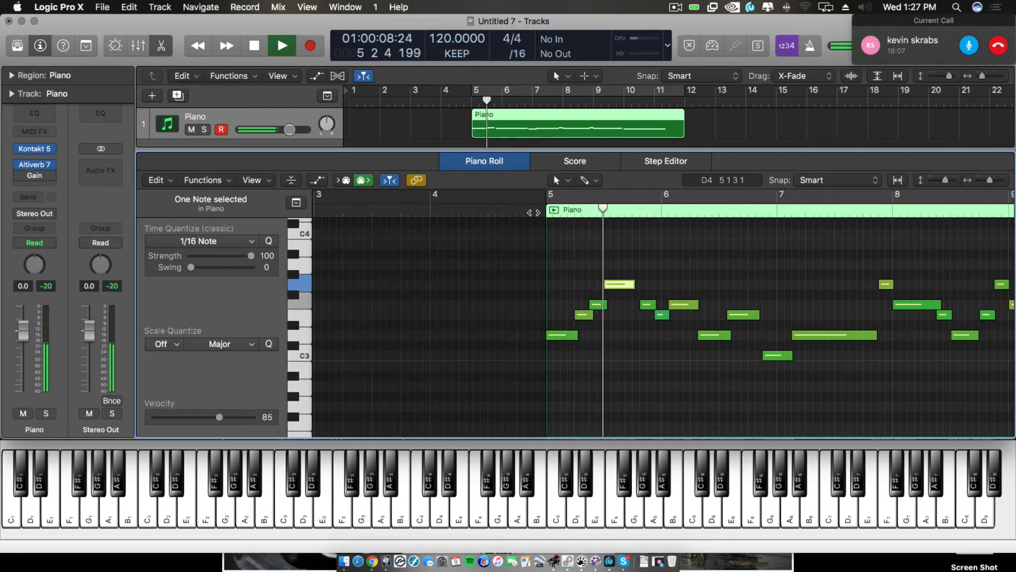
key(space)
- Shift the notes following the first G3 earlier so the long D3 starts on bar 7, and play the melody up to bar 10
drag(650, 286, 794, 390)
drag(805, 339, 760, 356)
click(797, 304)
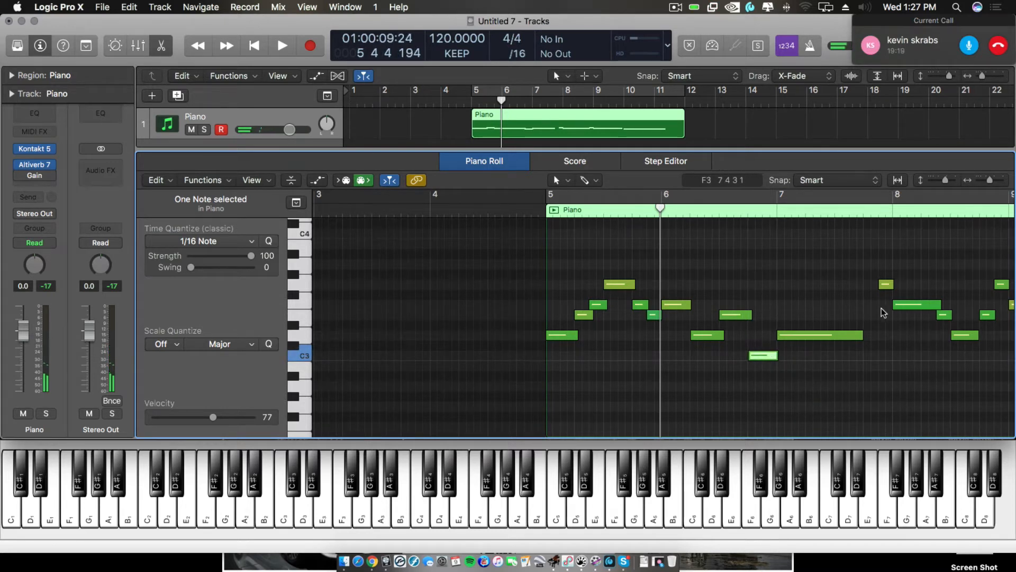
key(space)
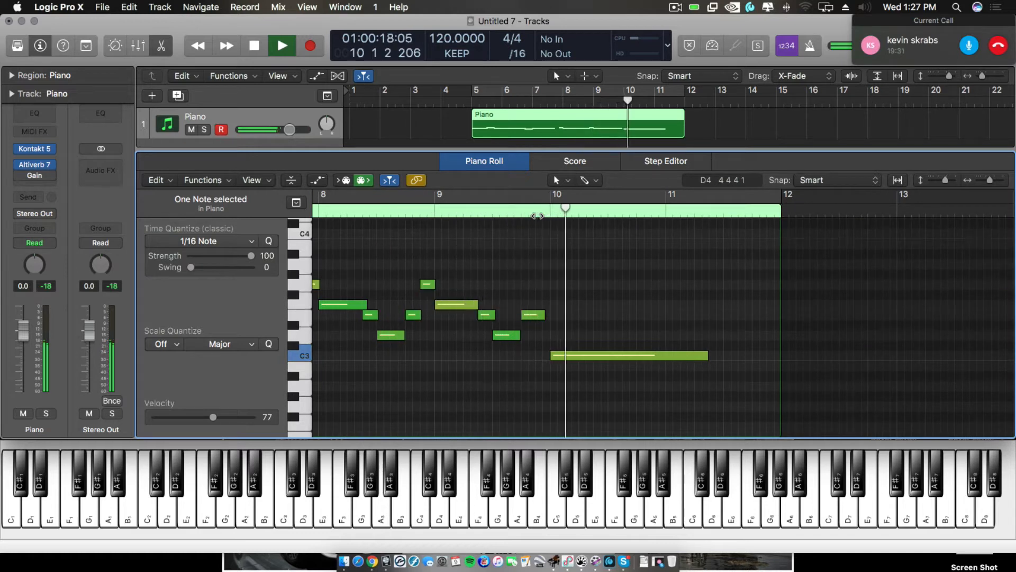
key(space)
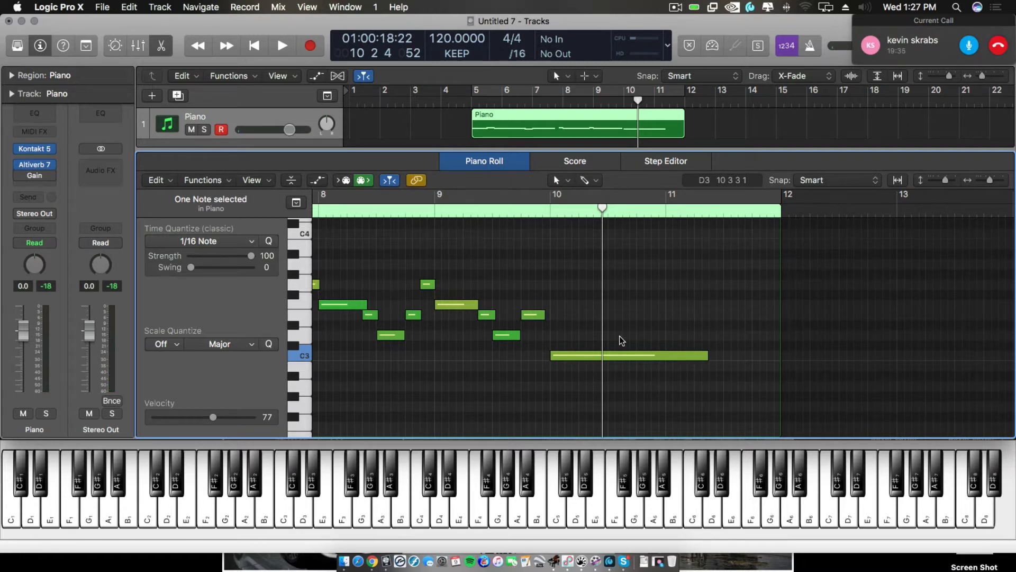
- Select the first D3 note of the region and assign the Velocity tool as the Piano Roll's Command-click tool
scroll(622, 340, left, 10)
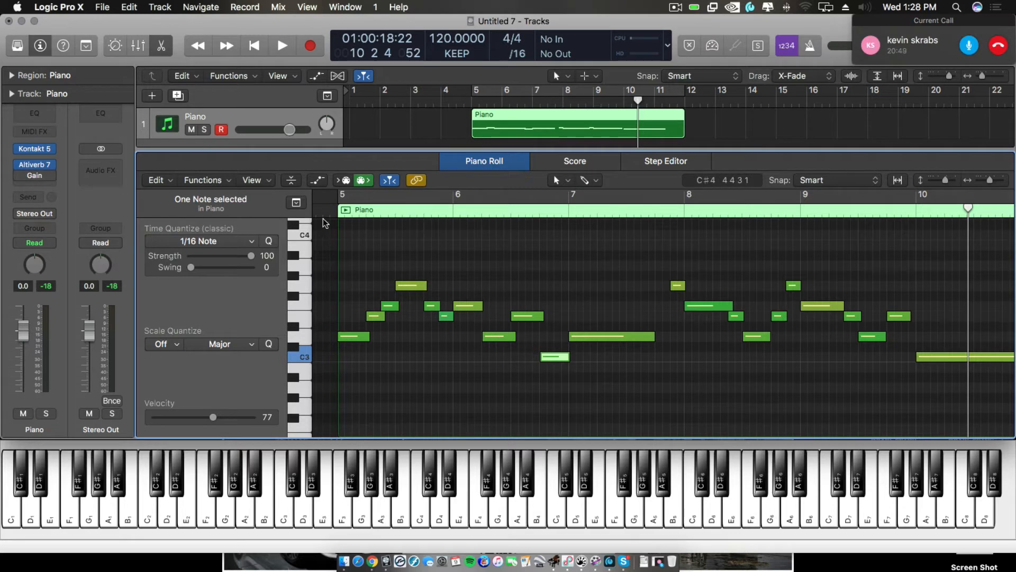
click(353, 338)
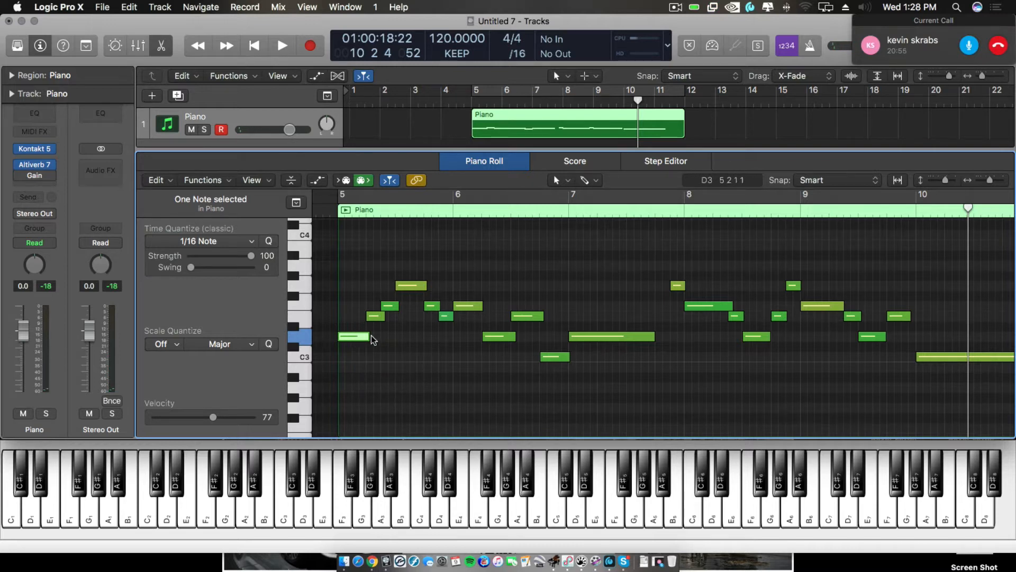
click(595, 181)
click(627, 329)
- Inspect the velocities of the first four notes of the melody, one by one
click(359, 338)
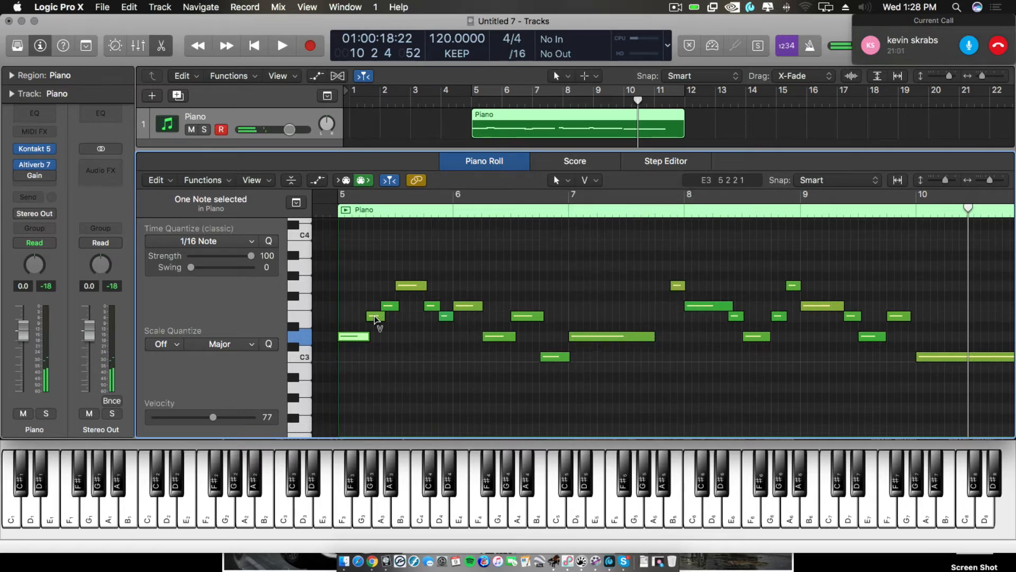
click(374, 316)
click(389, 307)
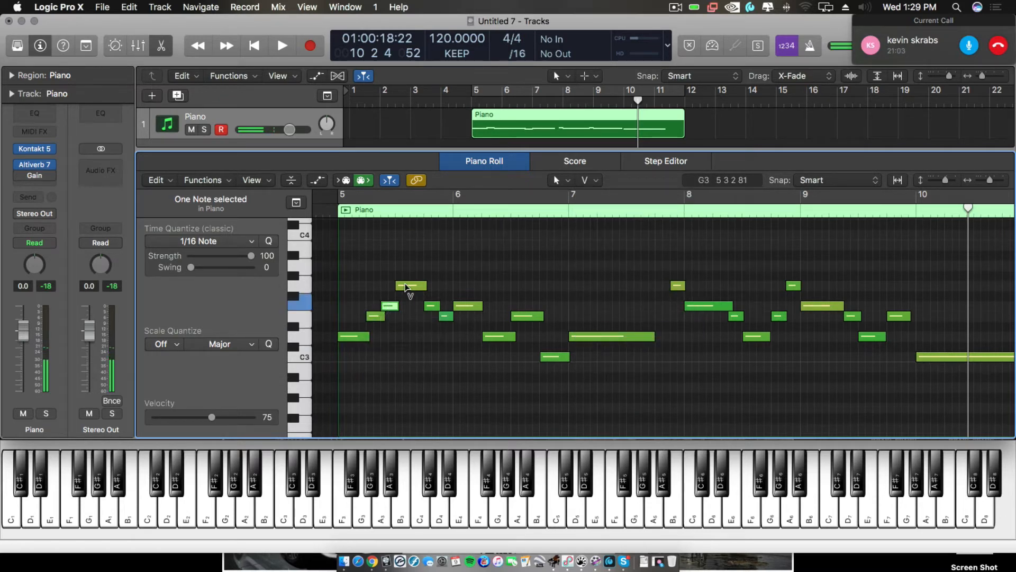
click(412, 286)
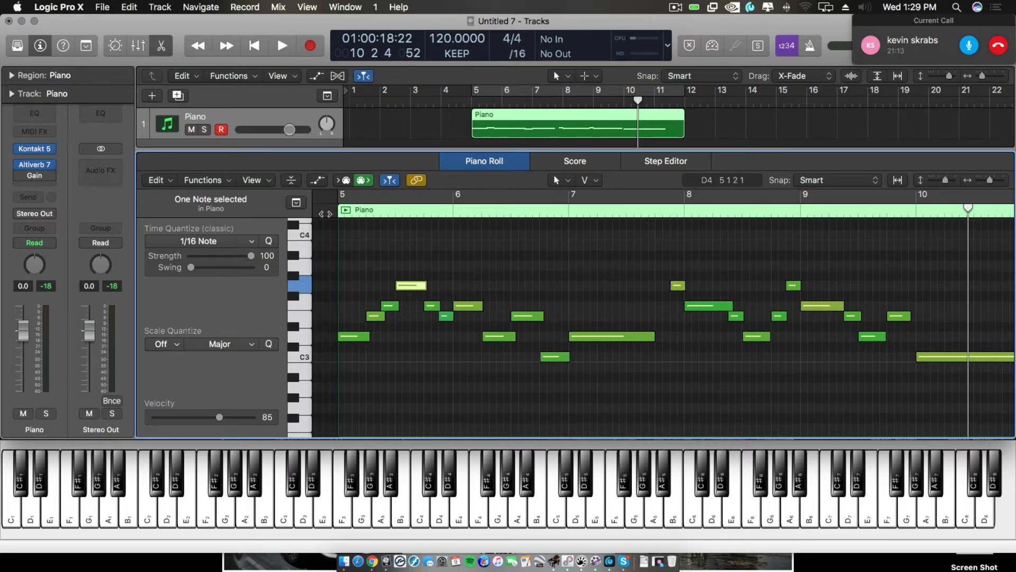
- Play the melody from just before bar 5 until the long D3 in bar 7
click(323, 212)
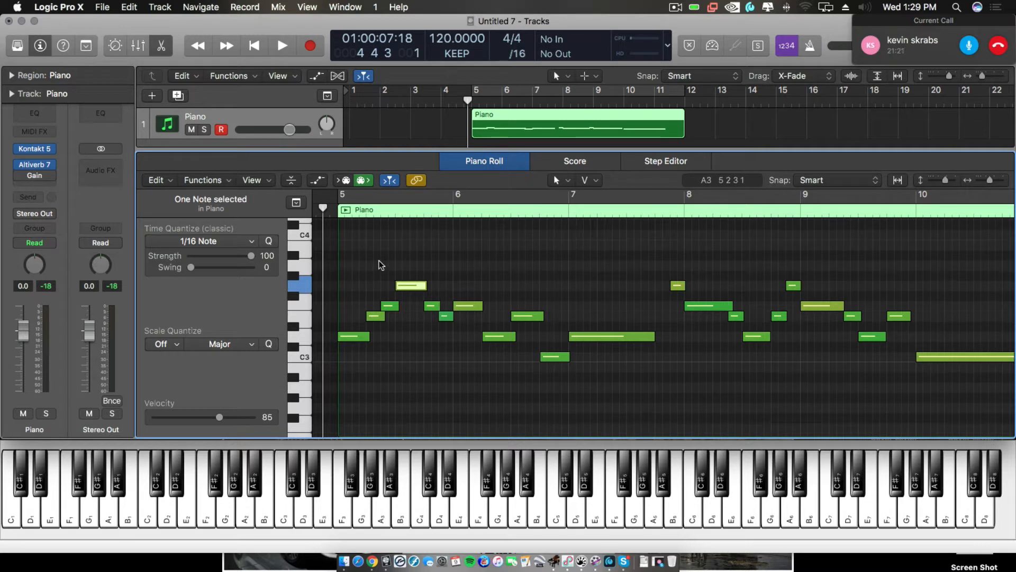
key(space)
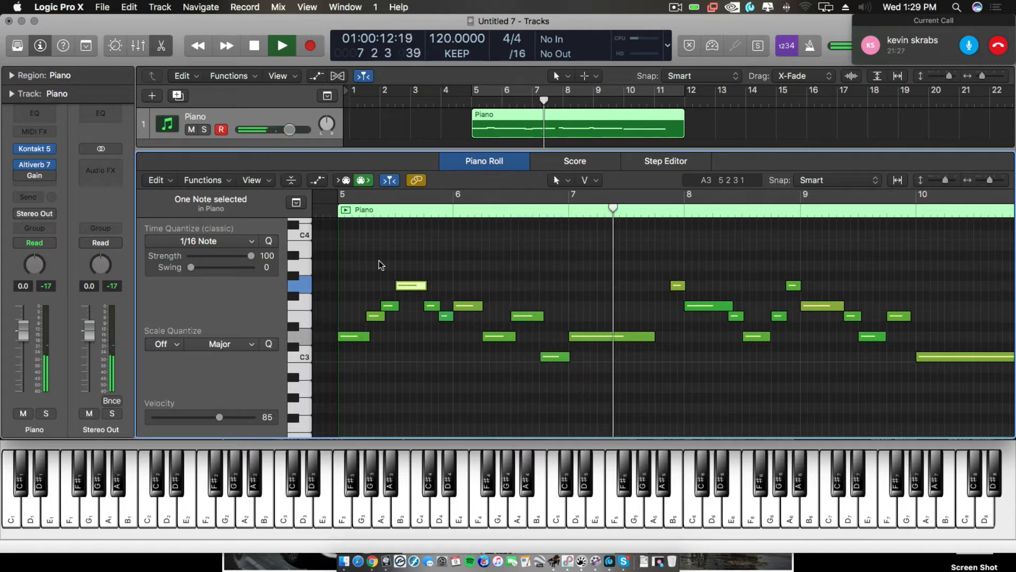
key(space)
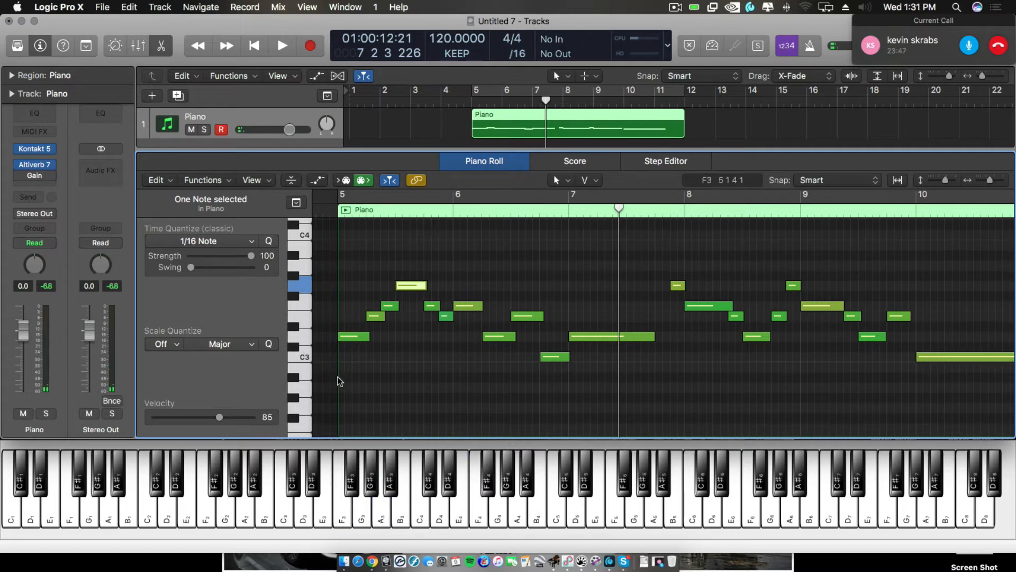
- Audition the main melody notes in bars 5 to 7 one by one, from the opening D3 to the long D3
click(354, 337)
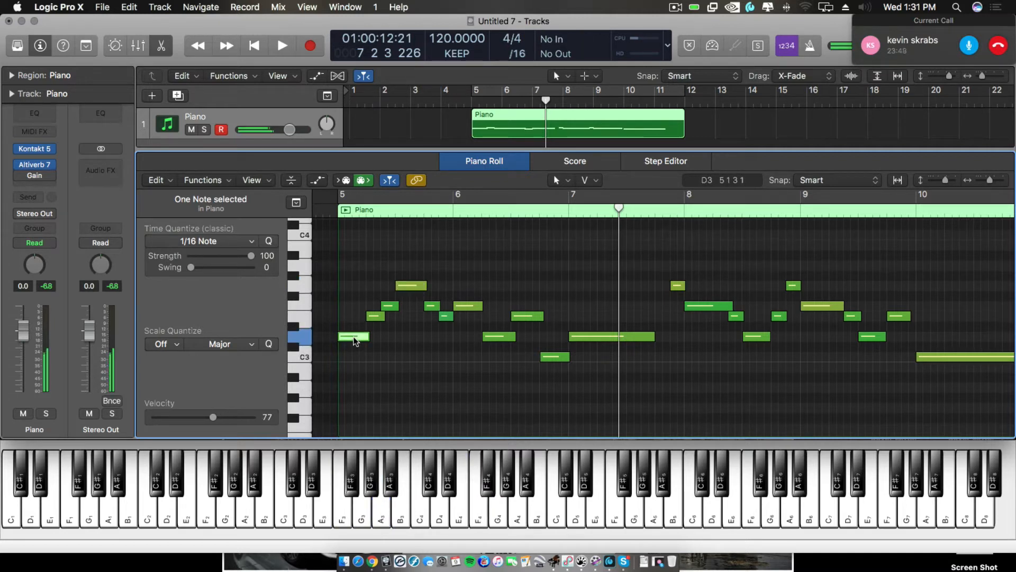
click(412, 285)
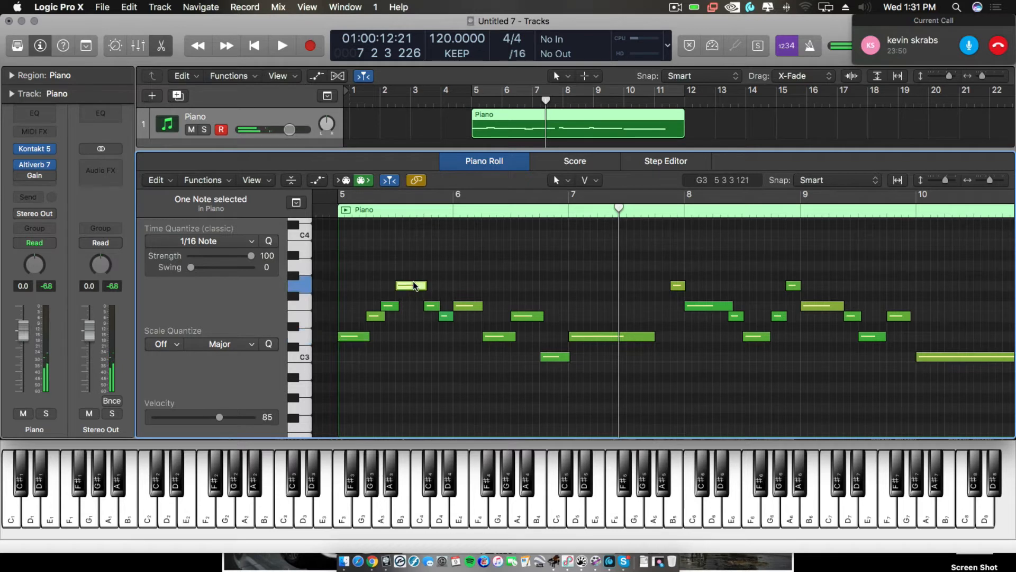
click(467, 308)
click(518, 316)
click(605, 336)
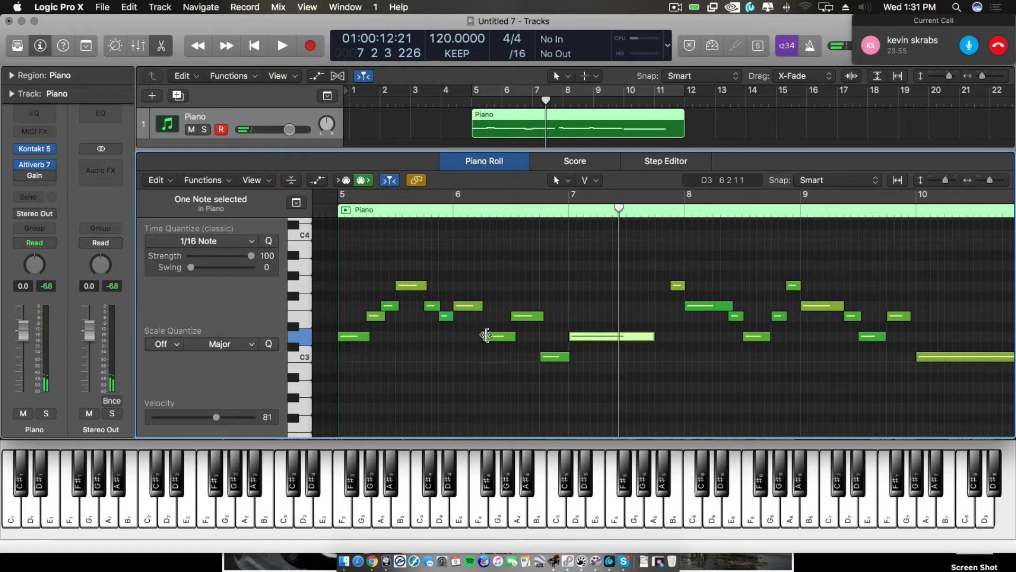
- Place the playhead just before bar 5, show the Step Input Keyboard, and set its note length to a quarter note
click(329, 209)
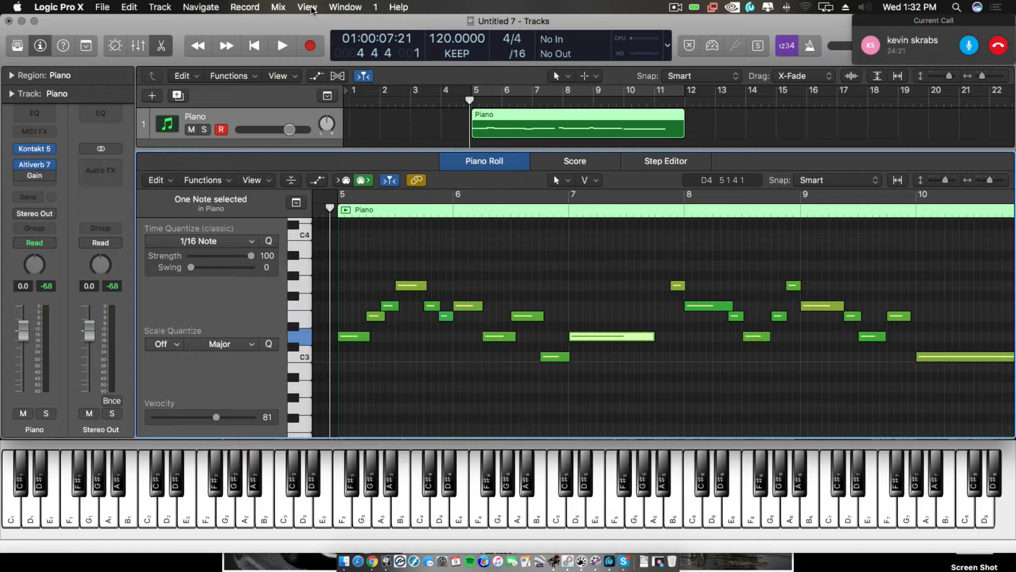
click(339, 7)
click(373, 353)
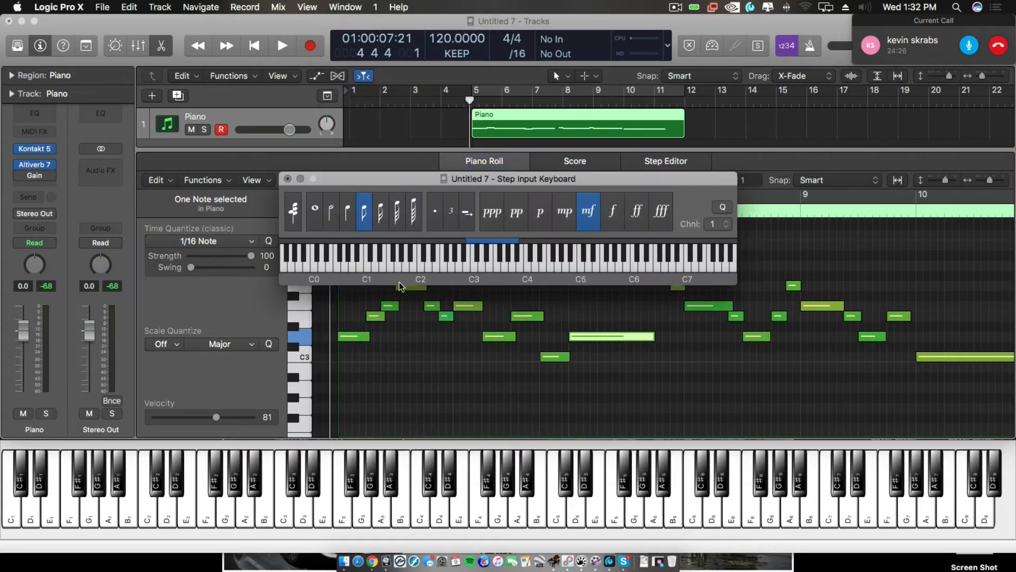
click(348, 213)
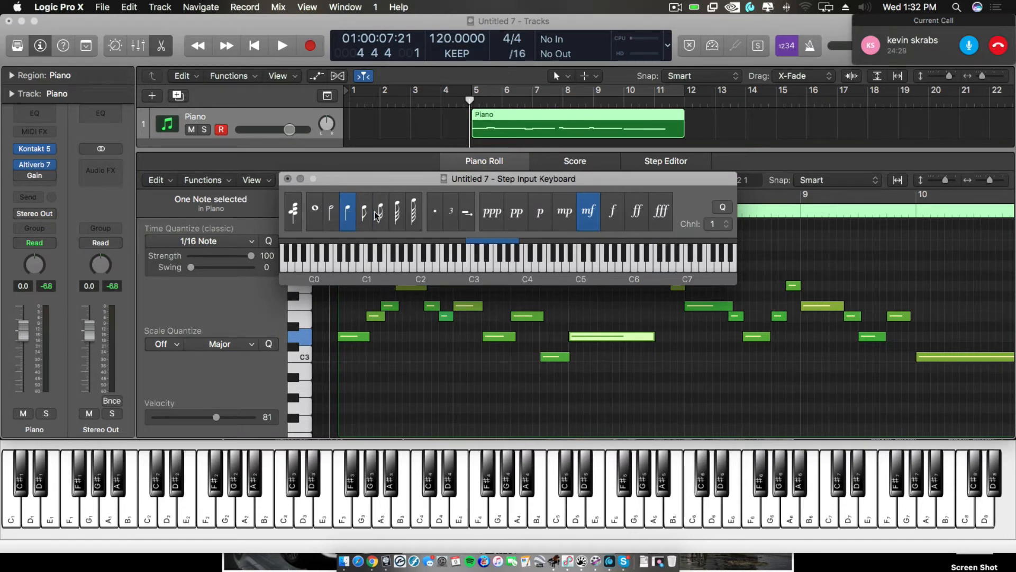
- Minimize the Step Input Keyboard and move the playhead to position 5 1 1 1, with the Piano Roll's MIDI In enabled
click(300, 179)
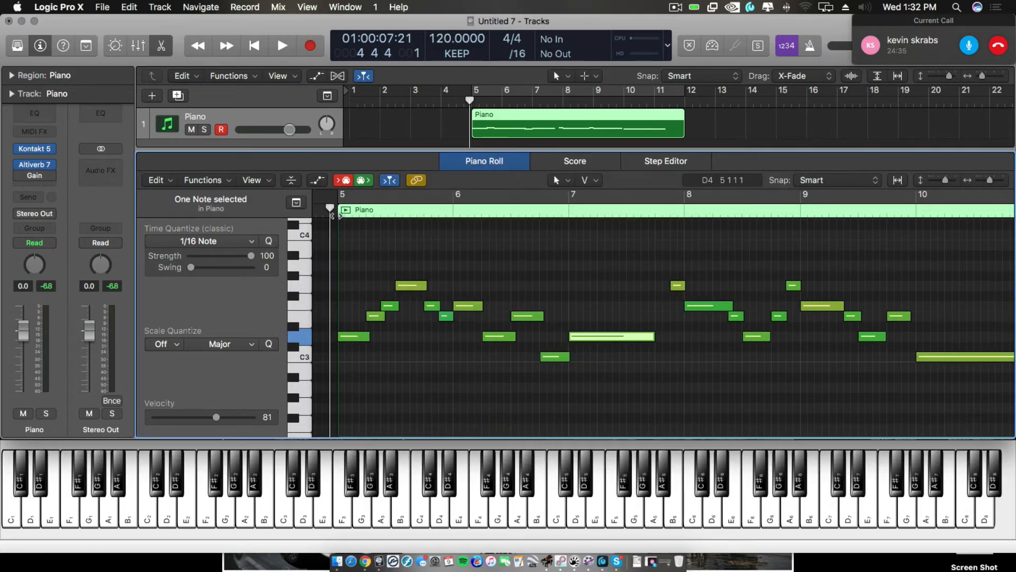
drag(330, 209, 339, 209)
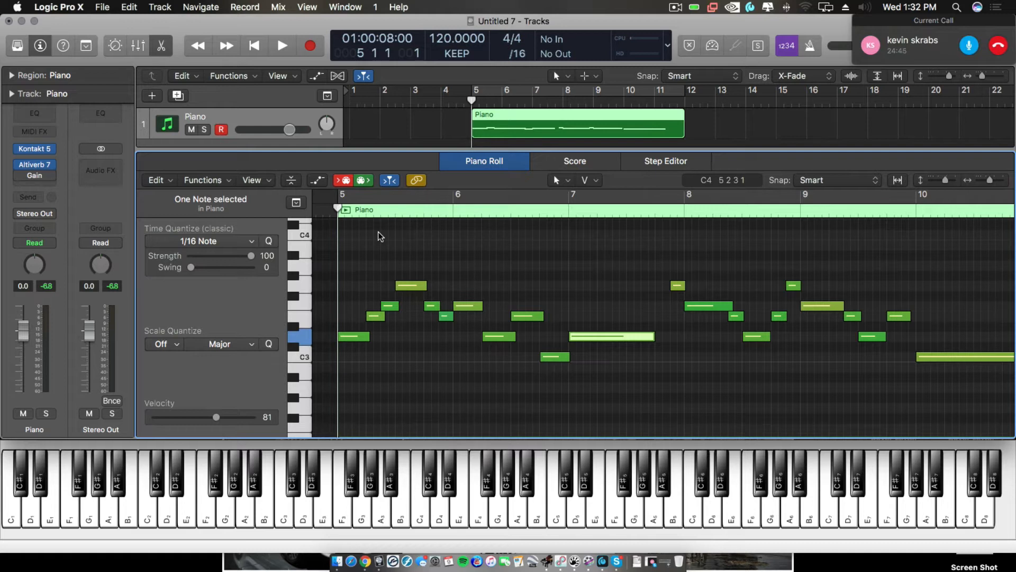
- Enter a quarter-note chord of G1, D2 and F2 at 5 1 1 1 by step input and move the playhead to 5 3 1 1
scroll(375, 318, down, 1)
scroll(376, 322, down, 5)
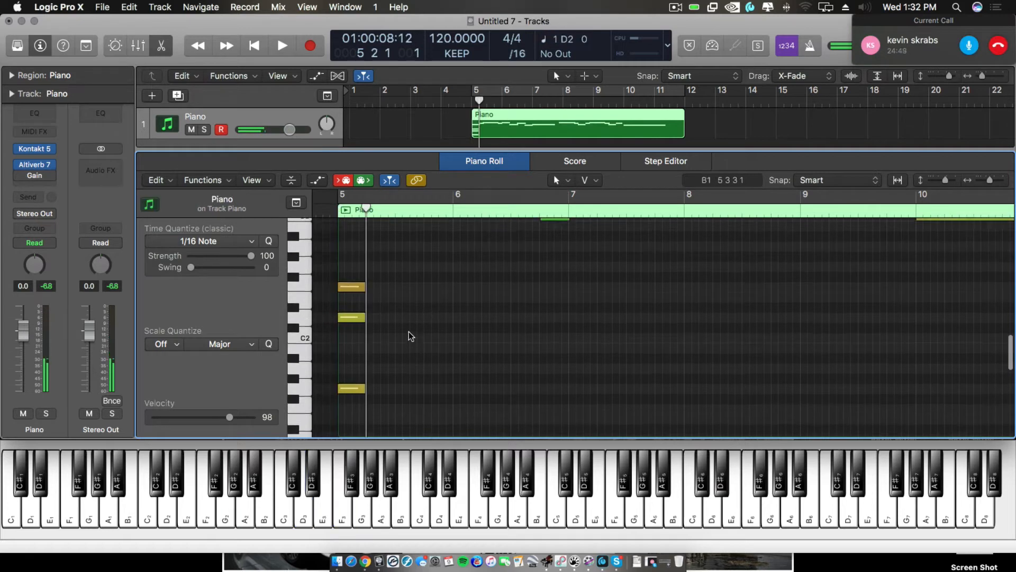
scroll(418, 330, up, 5)
click(397, 216)
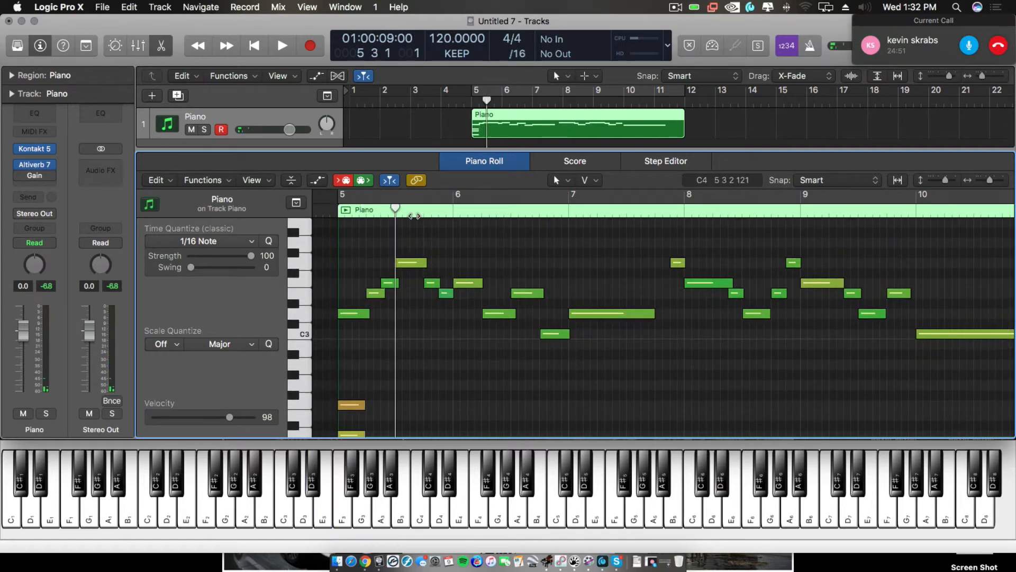
- Turn off MIDI In, play the opening of bar 5 with its new chord, and return the playhead to just before bar 5
click(342, 179)
click(323, 207)
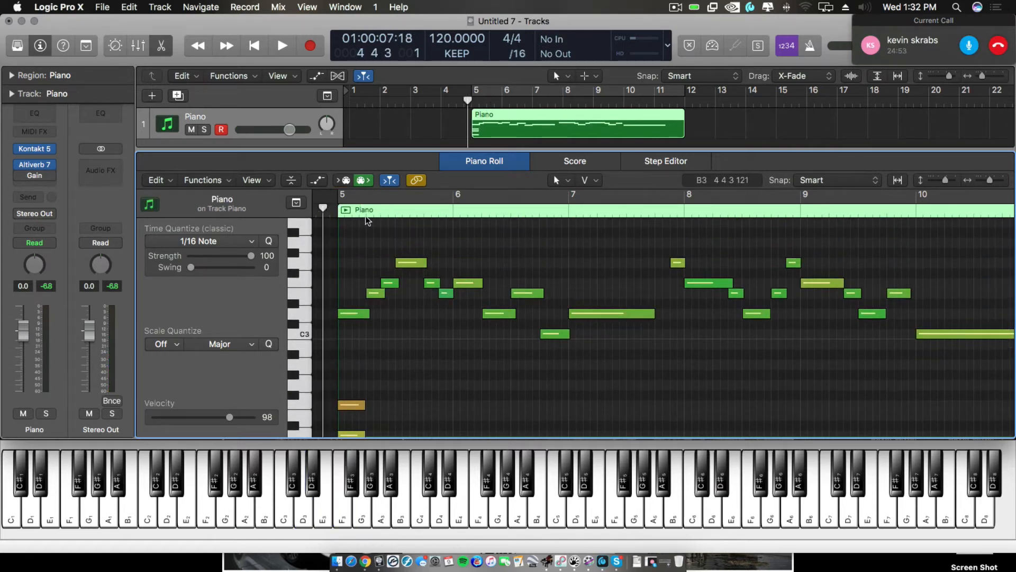
key(space)
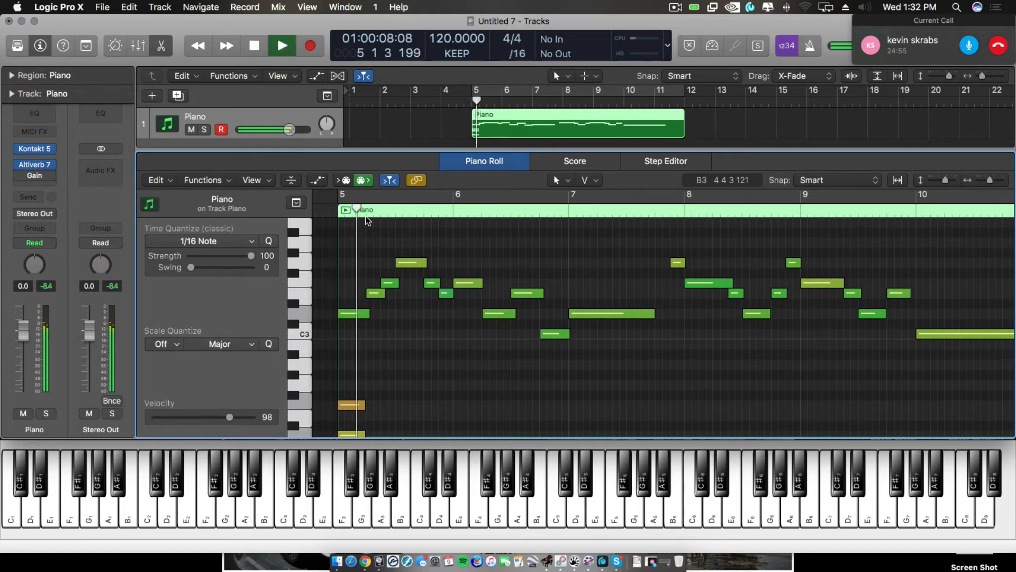
key(space)
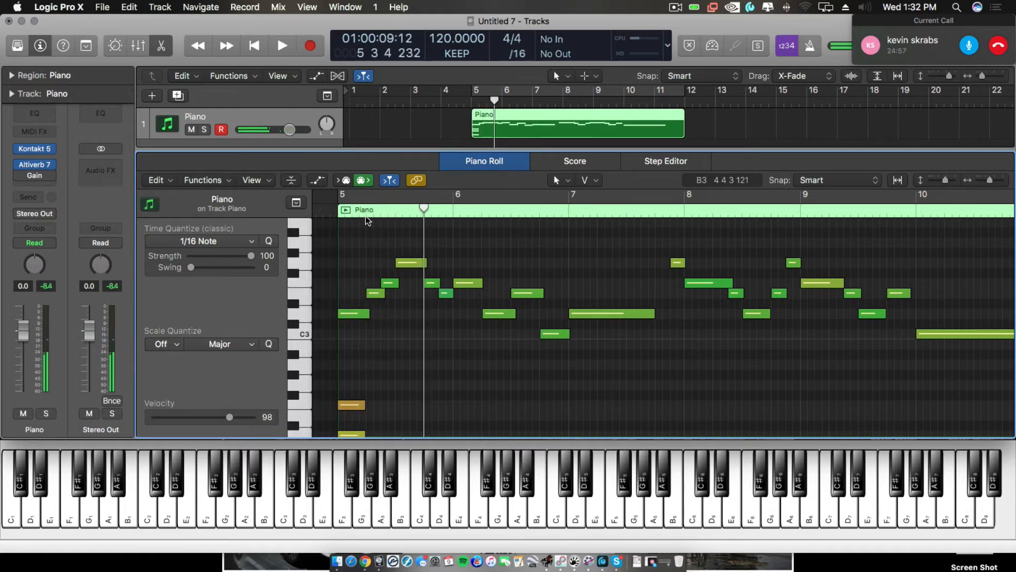
click(323, 209)
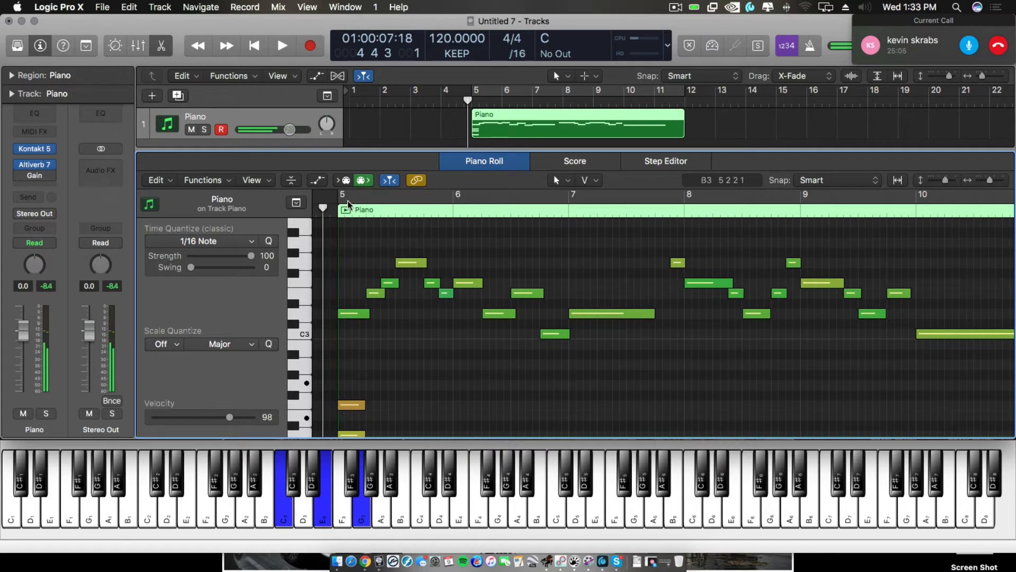
- Enable MIDI In and enter a quarter-note chord of C2, E2 and G2 at 5 3 1 1 by step input
click(343, 180)
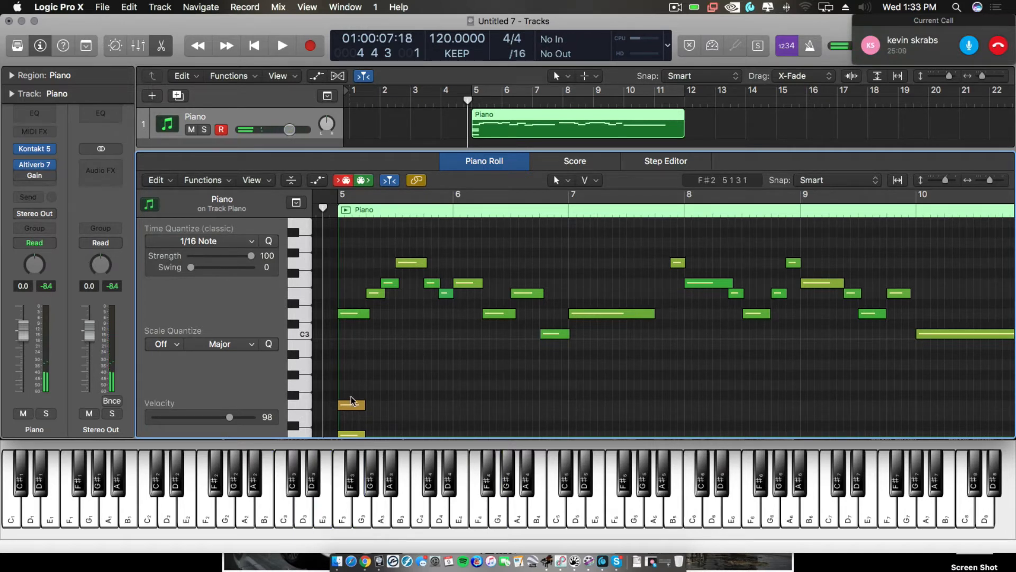
scroll(368, 253, down, 5)
scroll(409, 225, up, 5)
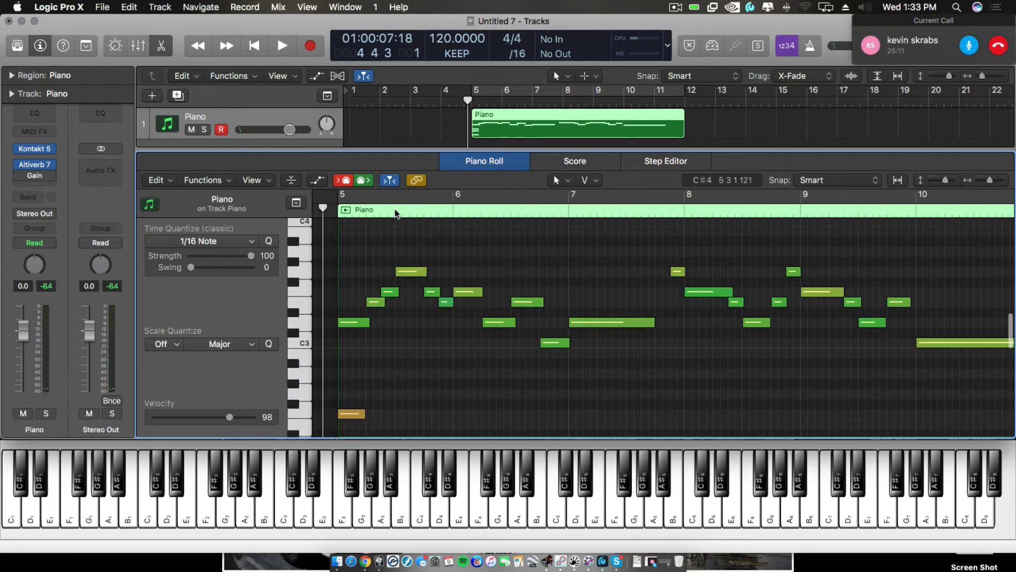
click(395, 209)
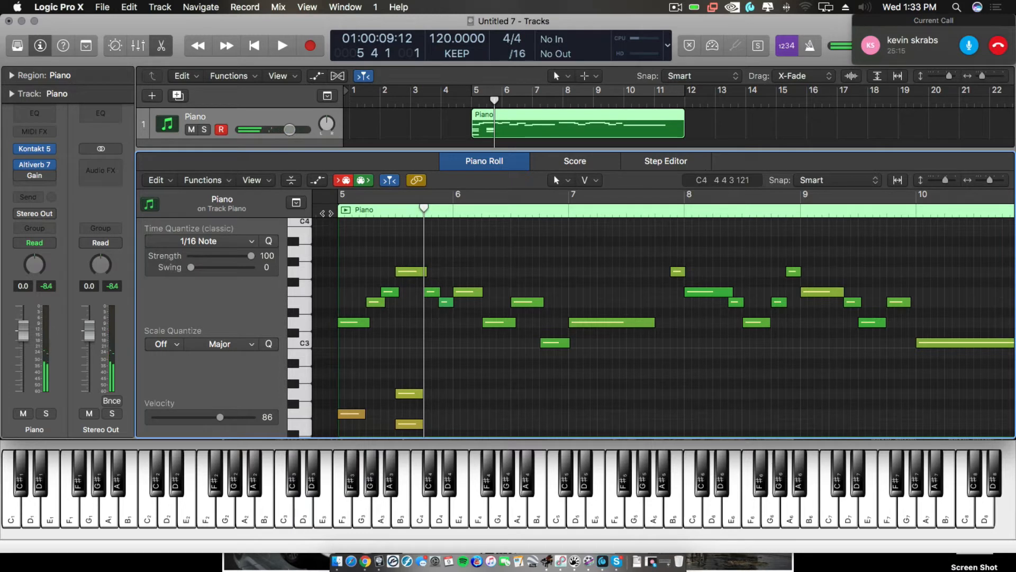
- Play the two bar 5 chords with the melody while MIDI In is off, and place the playhead at 6 1 1 1
key(space)
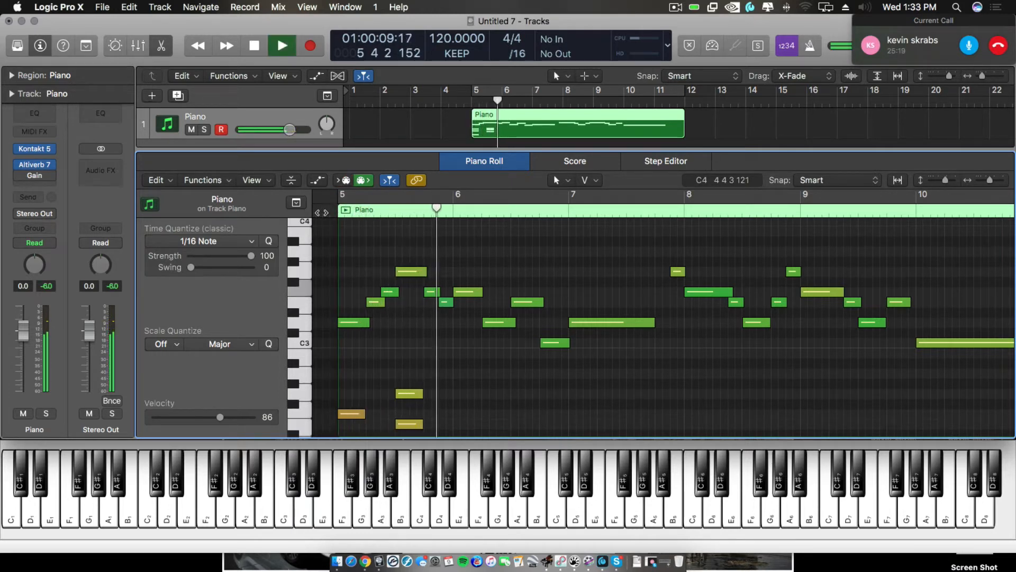
key(space)
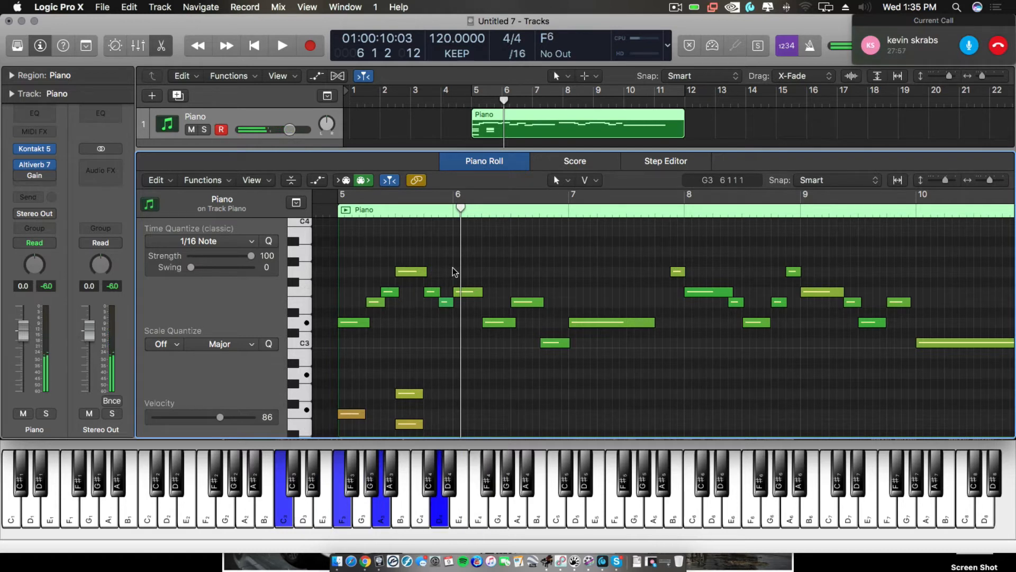
drag(457, 210, 453, 209)
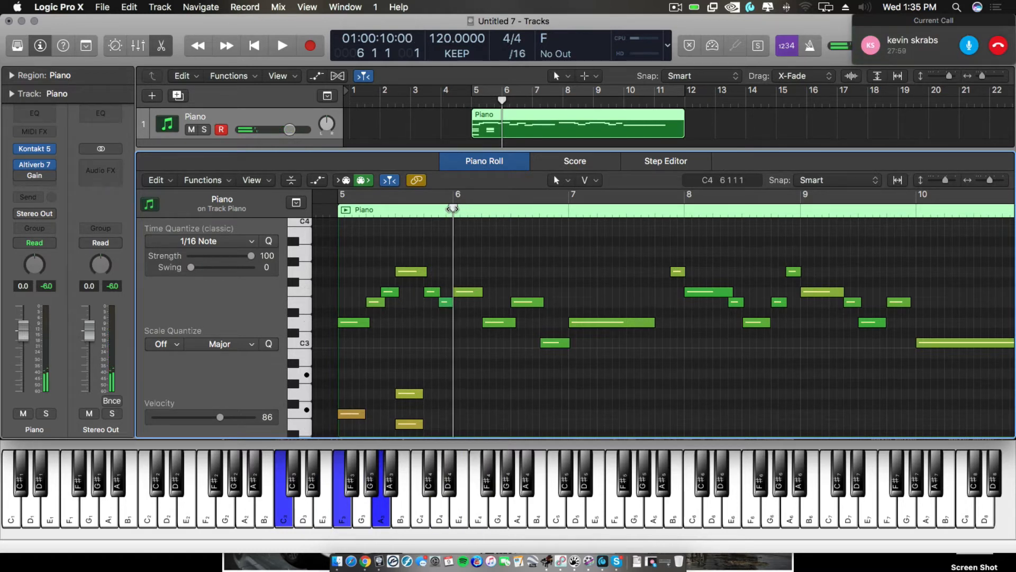
- Delete the three chord notes G1, D2 and F2 at the start of bar 5
scroll(368, 366, down, 5)
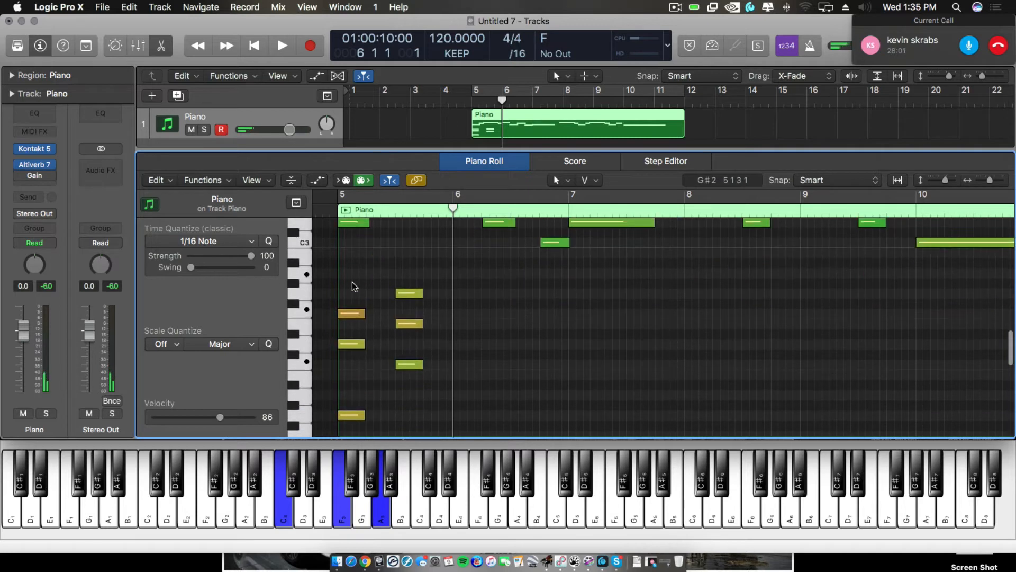
drag(352, 282, 367, 427)
key(Delete)
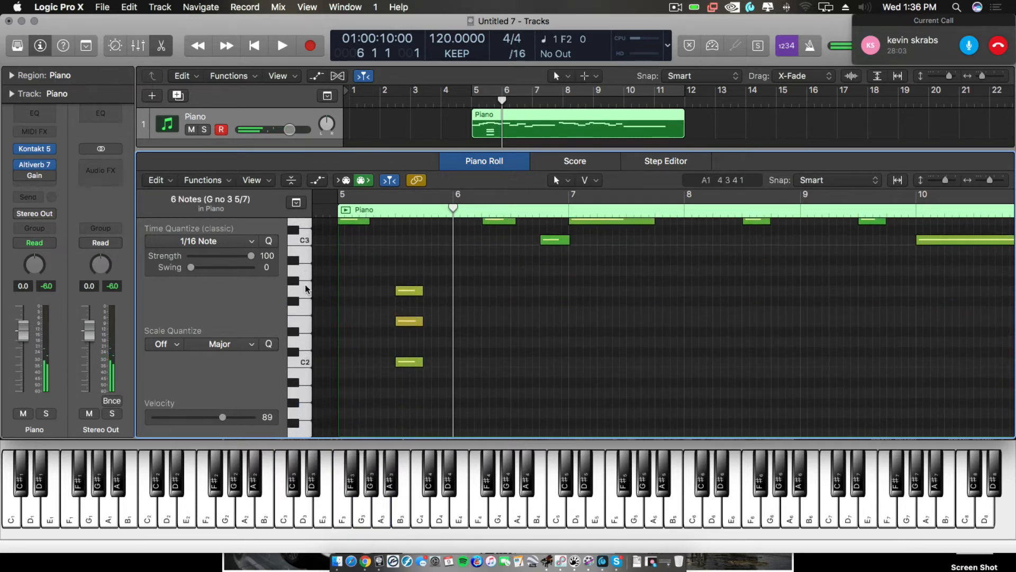
- Enter a quarter-note chord of B1, F2 and G2 at 5 1 1 1 by step input with MIDI In enabled
click(339, 211)
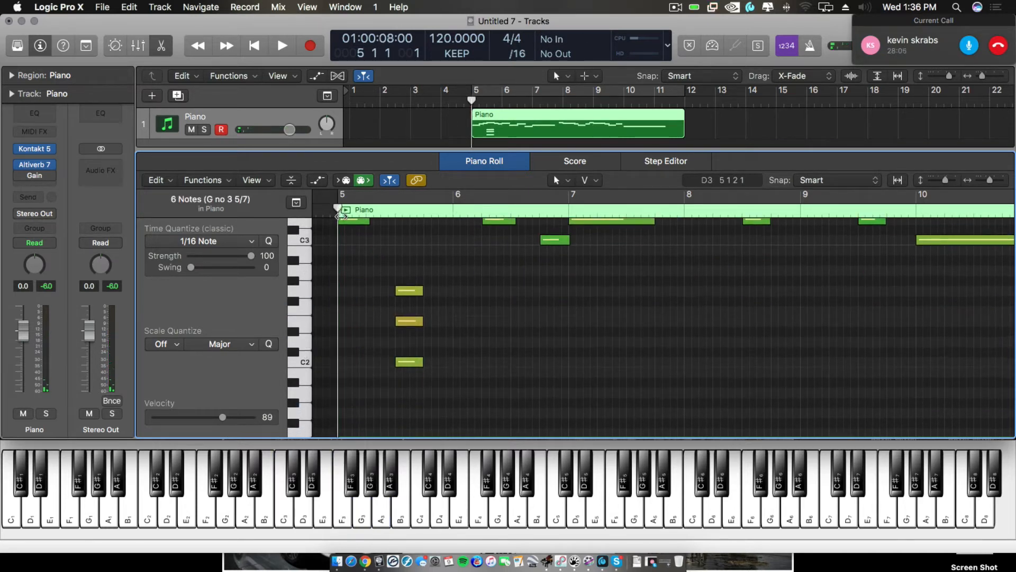
click(346, 181)
click(345, 181)
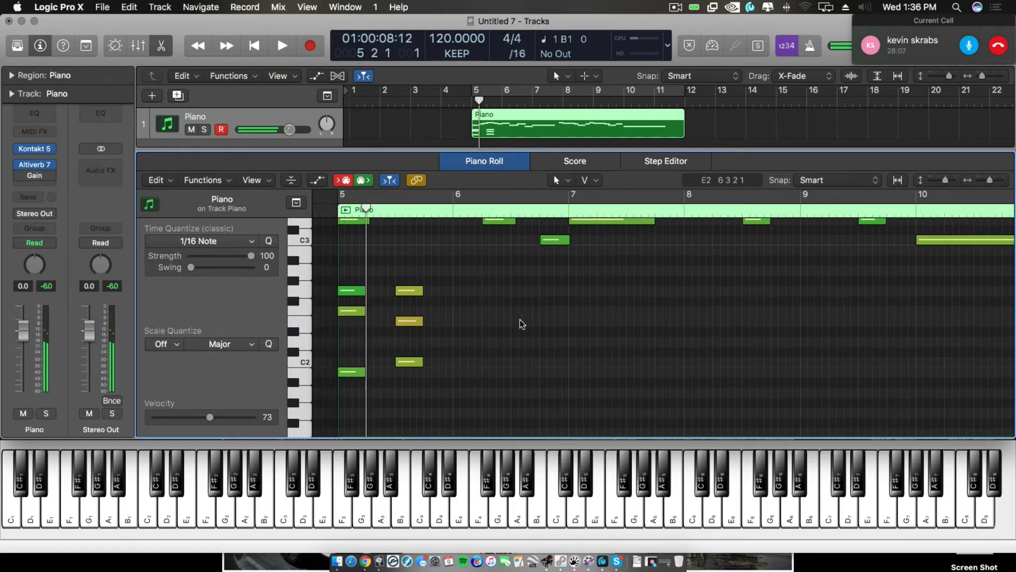
scroll(507, 361, up, 3)
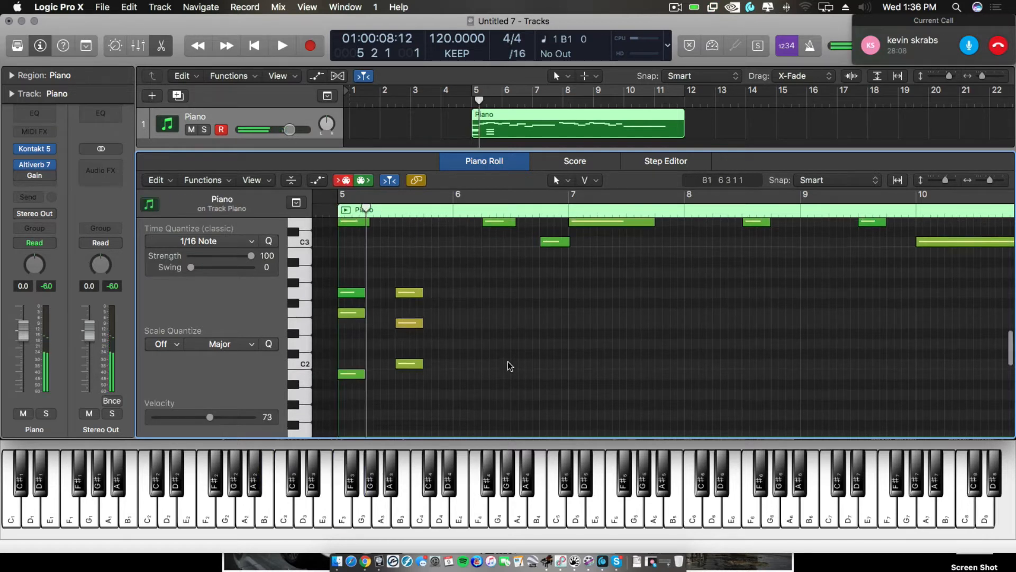
- Enter a quarter-note chord of C2, F2 and A2 at 6 1 1 1, and select the E3 melody note at 6 3 1 1
click(451, 208)
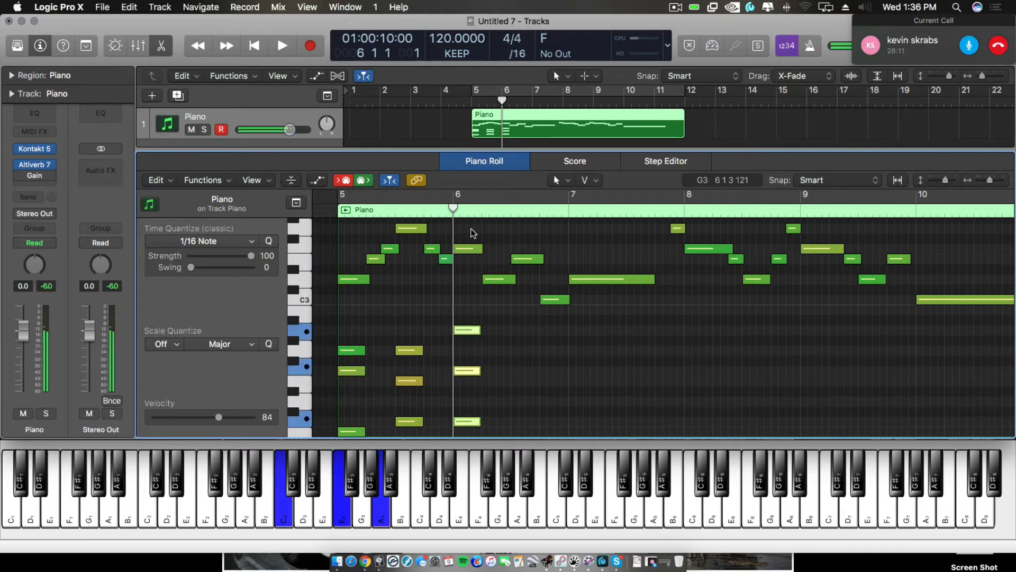
click(511, 209)
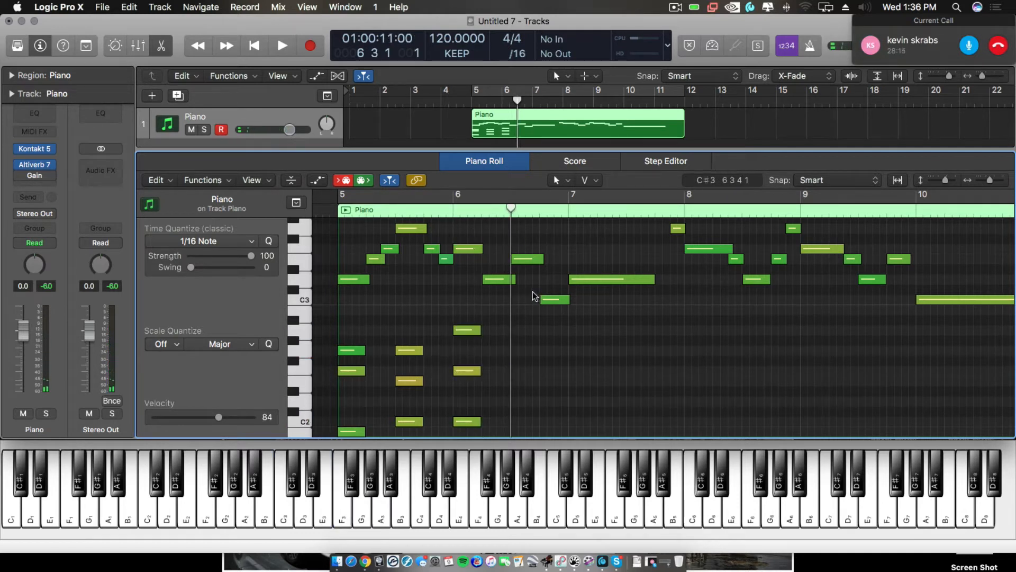
click(523, 259)
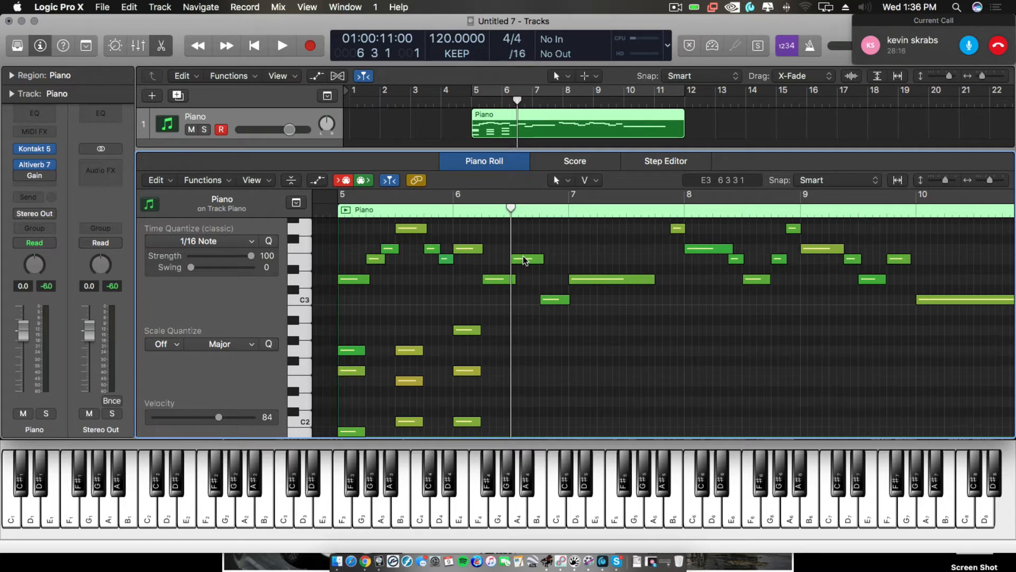
- Turn off MIDI In, play the melody and chords from bar 4 into bar 7, and set the project tempo to 90
click(344, 181)
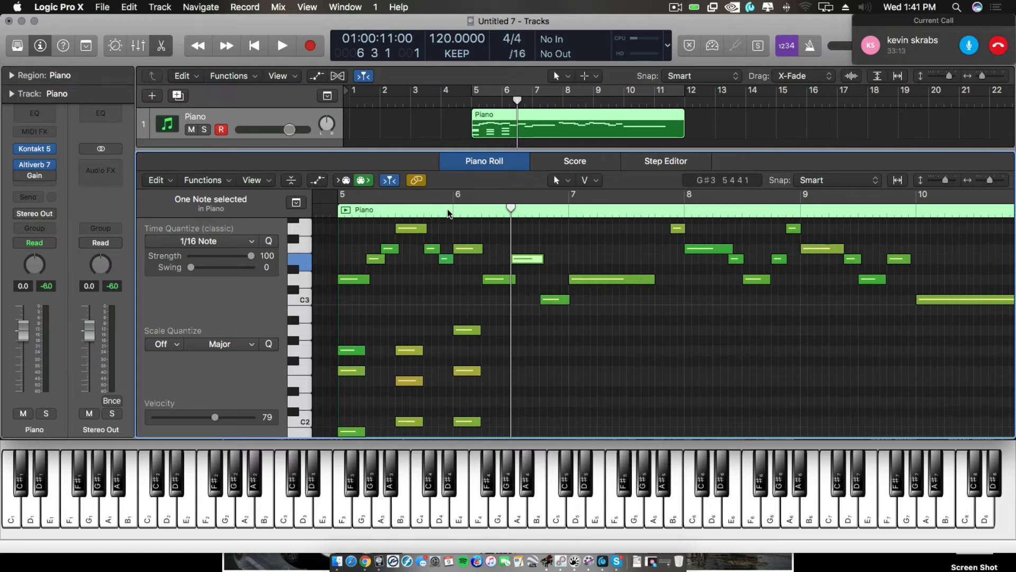
click(329, 214)
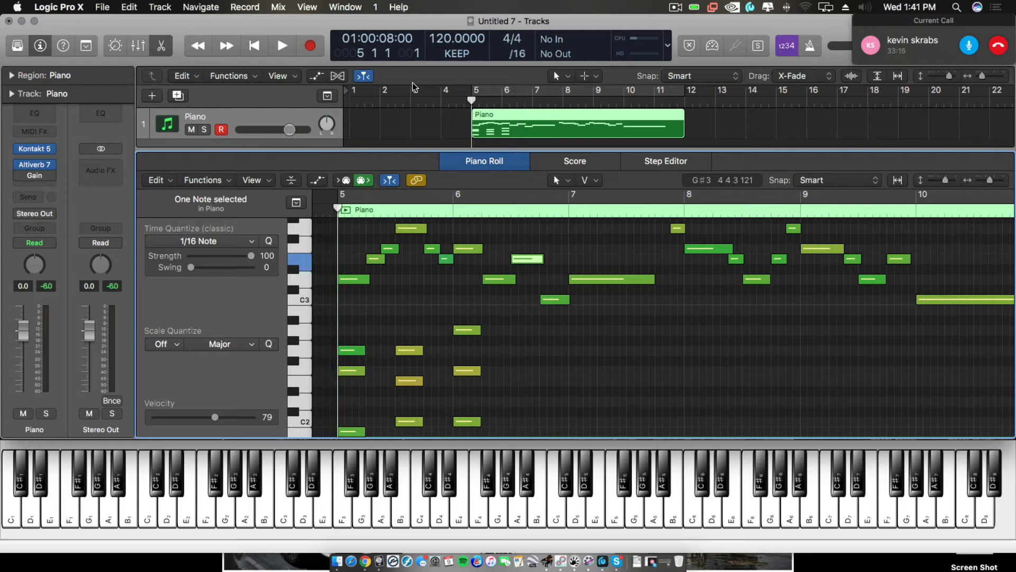
drag(444, 39, 443, 99)
key(space)
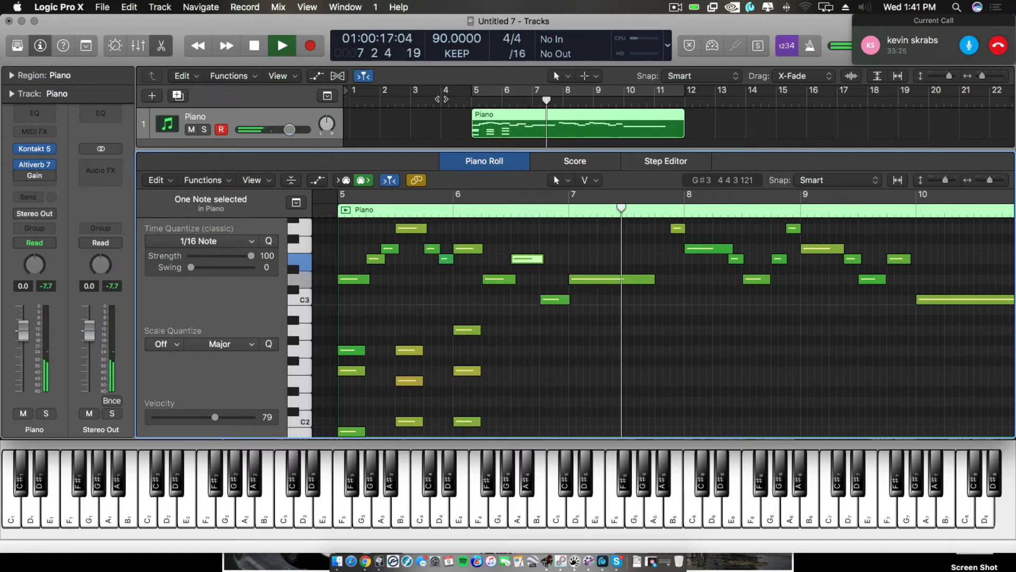
key(space)
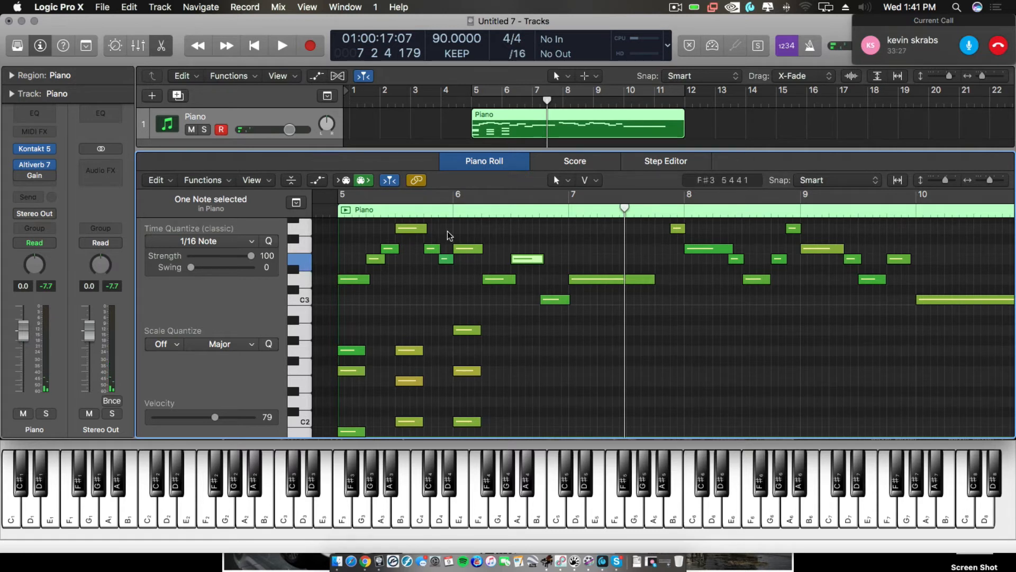
- Play the passage from beat 4 of bar 5 and stop with the playhead at 6 3 1 1
click(438, 210)
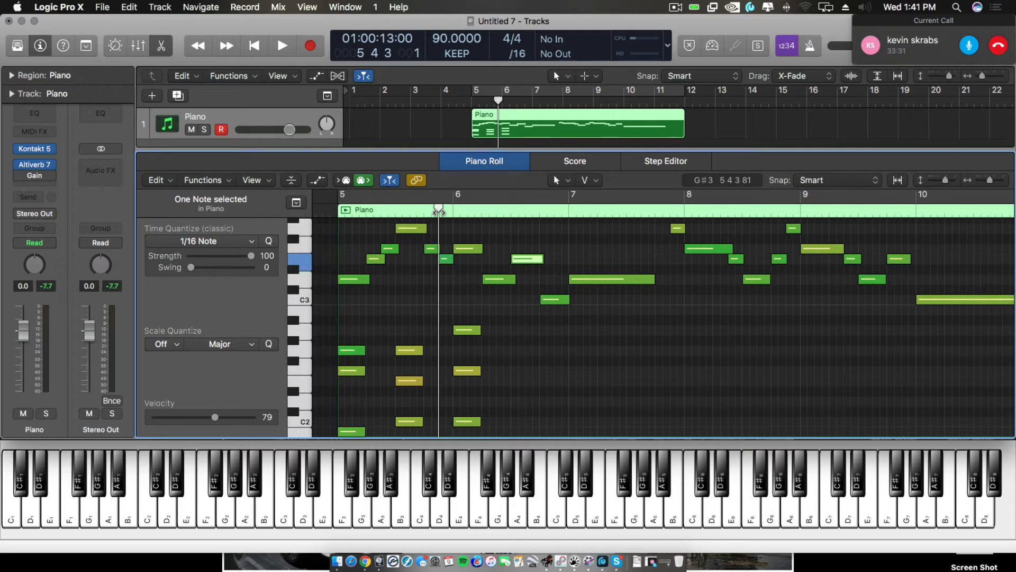
key(space)
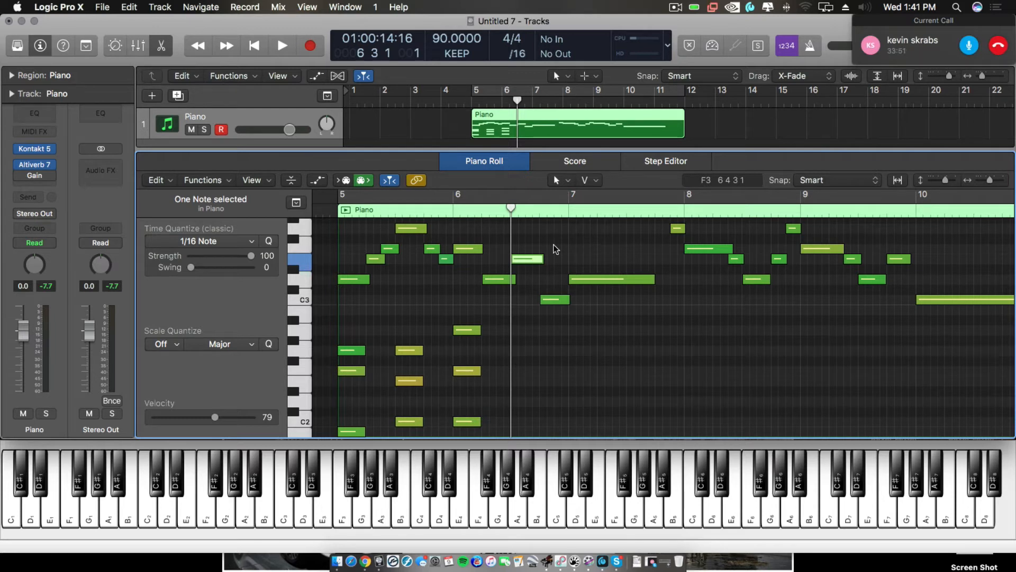
- With MIDI In enabled, enter quarter-note chords C2, E2, G2 at 6 3 1 1 and B1, F2, G2 at 7 1 1 1 by step input
key(d)
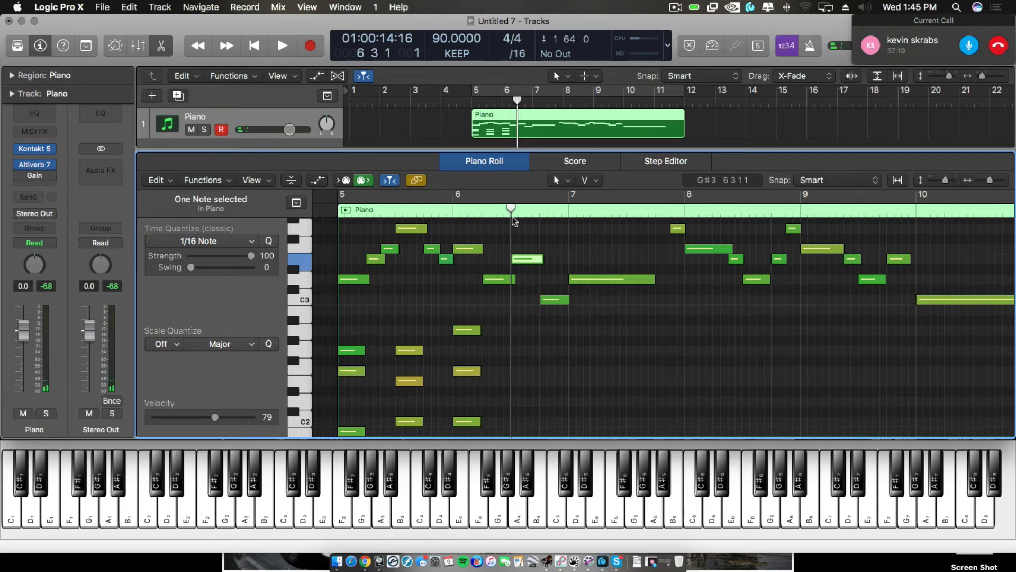
click(343, 180)
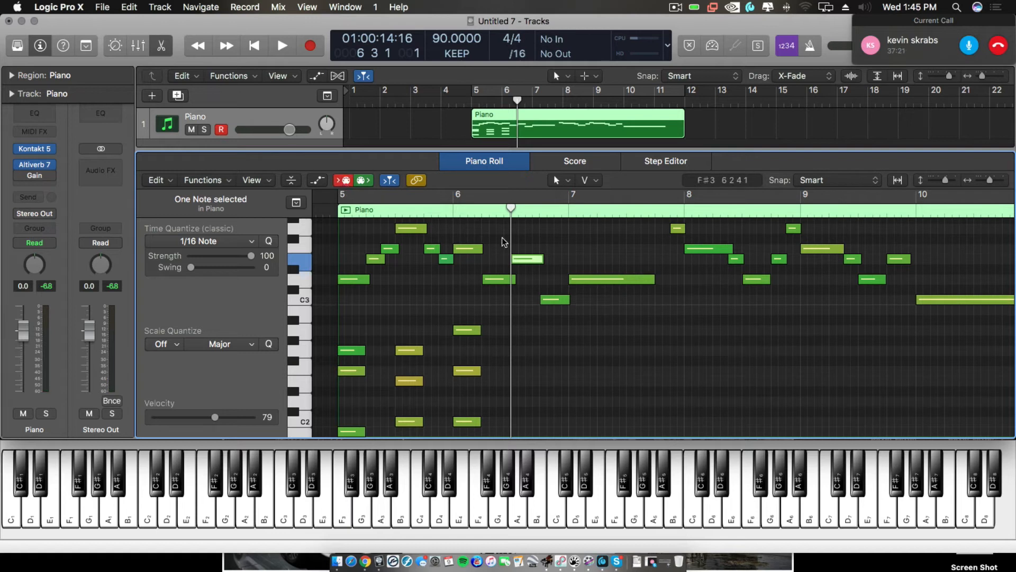
drag(511, 209, 569, 210)
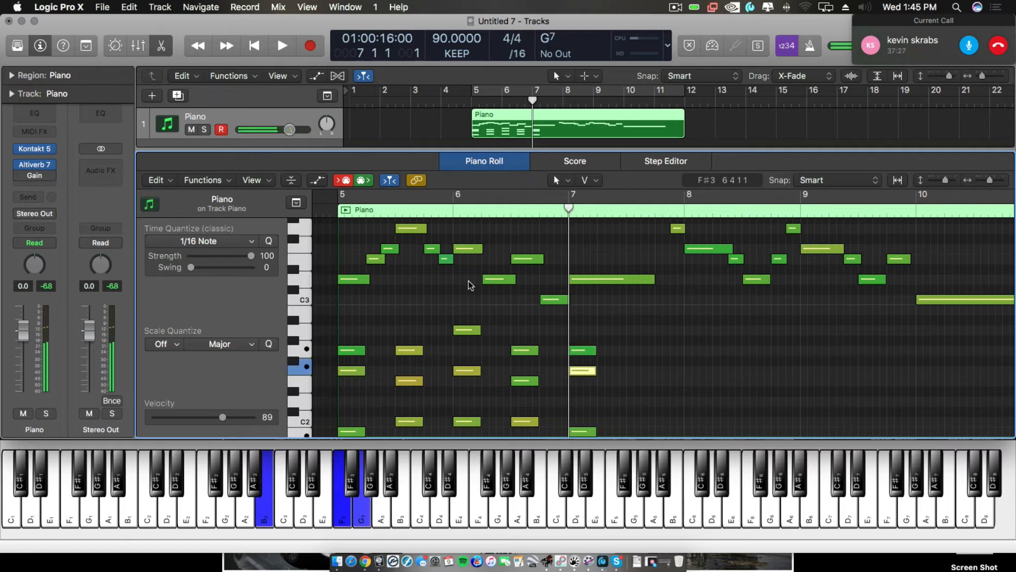
- Play the melody with all entered chords from just before bar 5 into bar 10
click(323, 209)
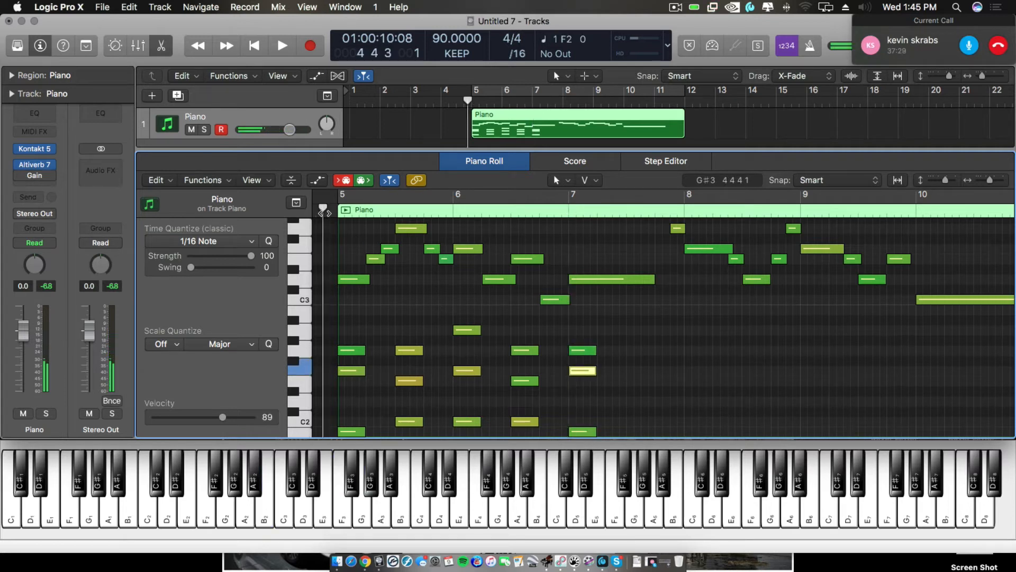
key(space)
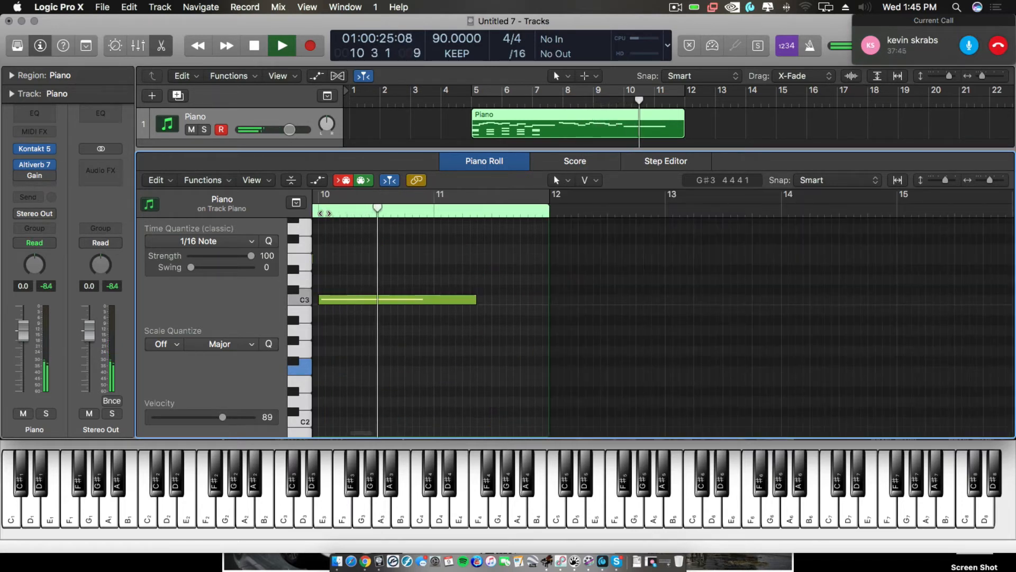
key(space)
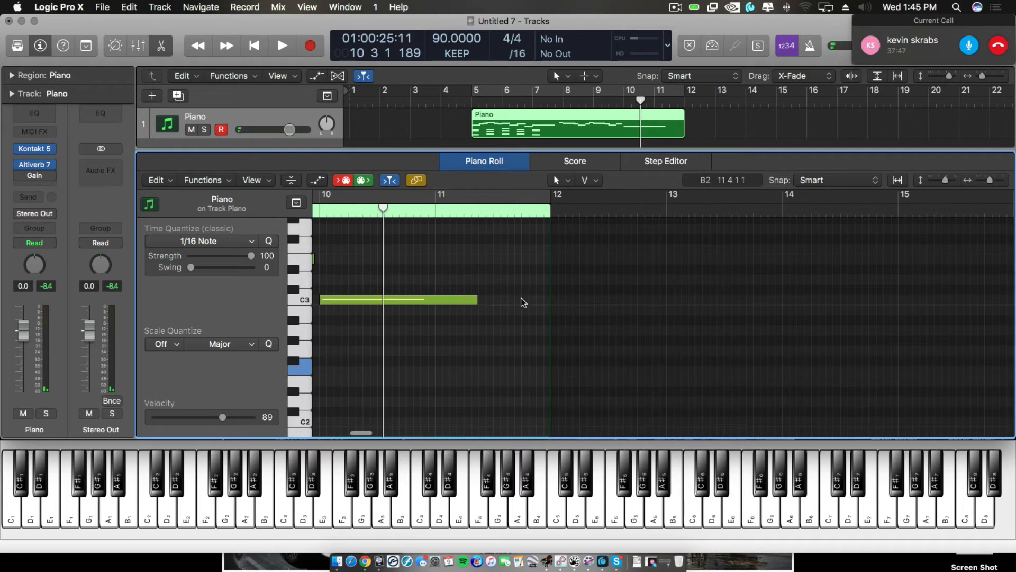
- Move the playhead back to 7 4 1 1, at the end of the long D3 in bar 7
scroll(521, 297, left, 2)
scroll(521, 297, left, 18)
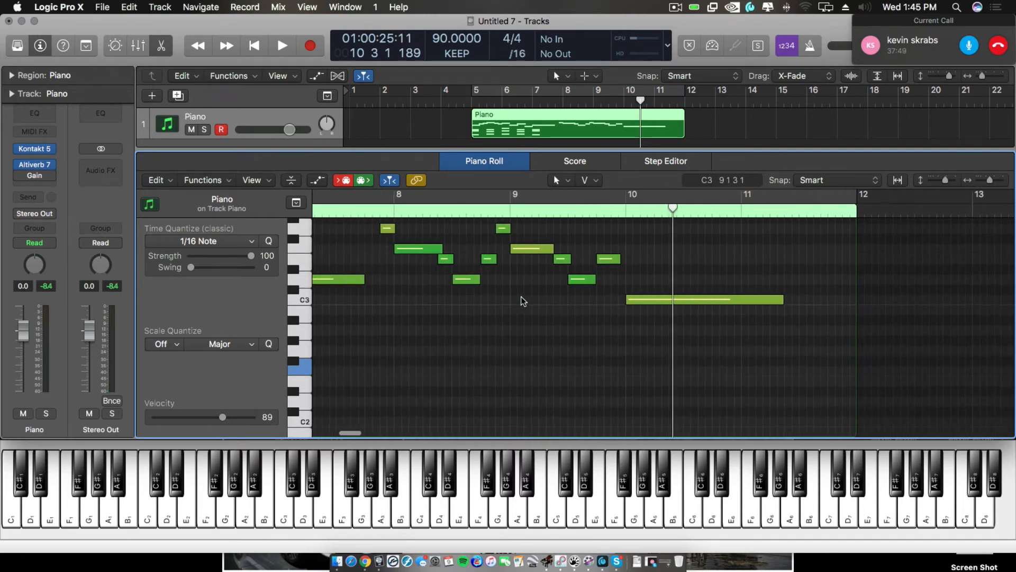
scroll(521, 296, left, 2)
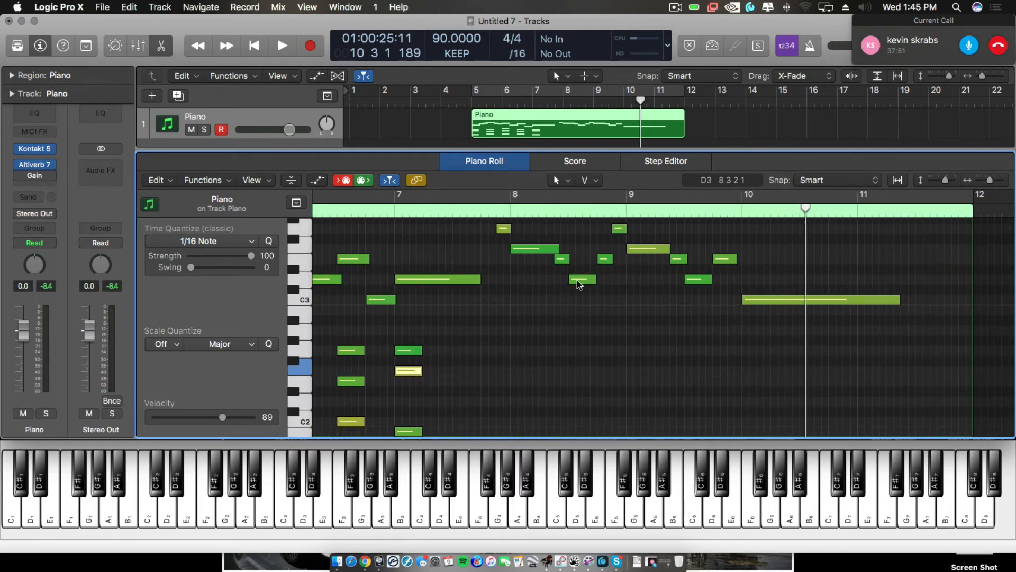
mouse_move(577, 281)
click(484, 211)
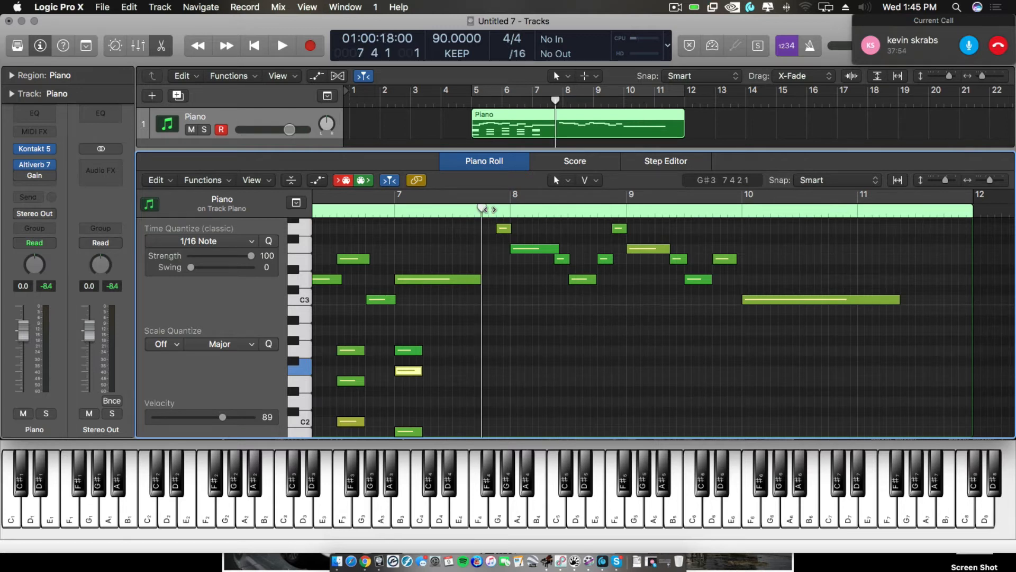
- Play the melody from the start of bar 7 into bar 10
click(393, 211)
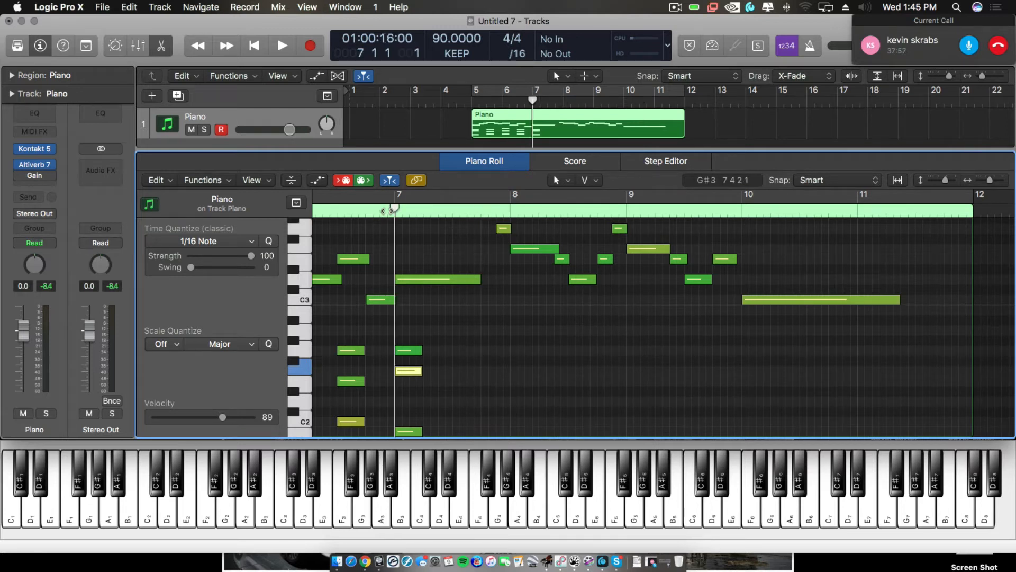
key(space)
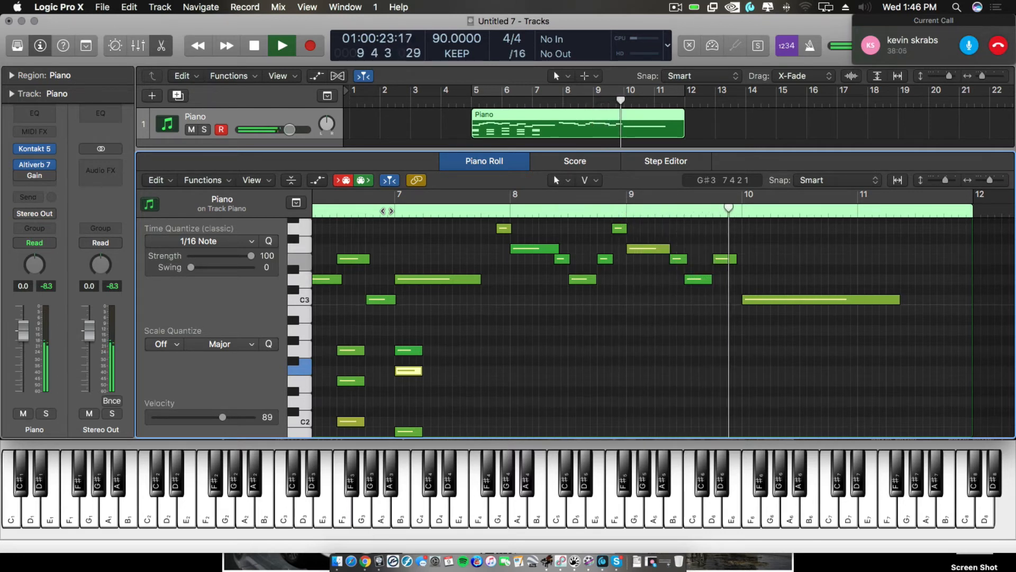
key(space)
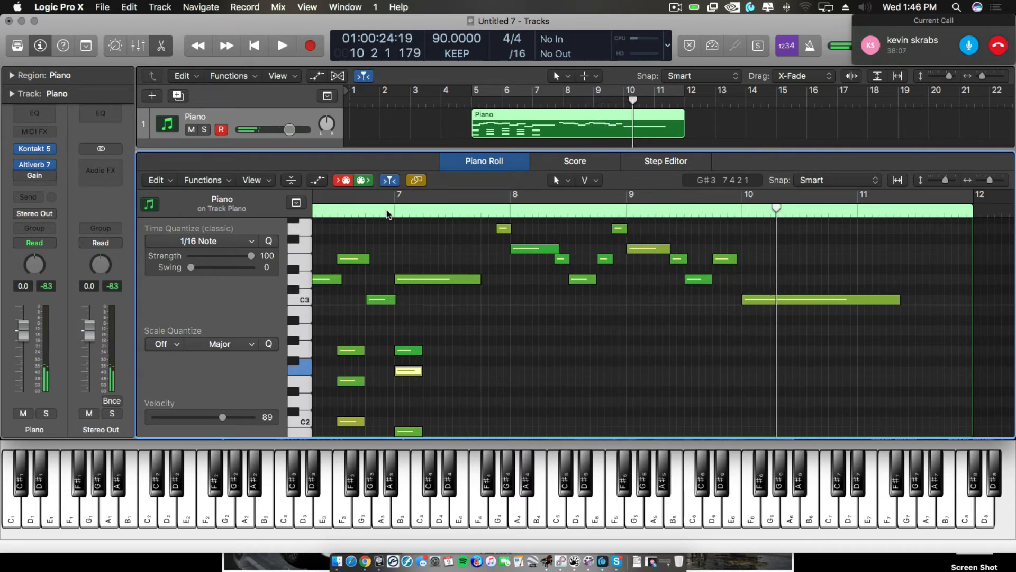
- Try a quarter-note C2, E2, G2 chord at 10 1 1 1 by step input and undo it
click(742, 209)
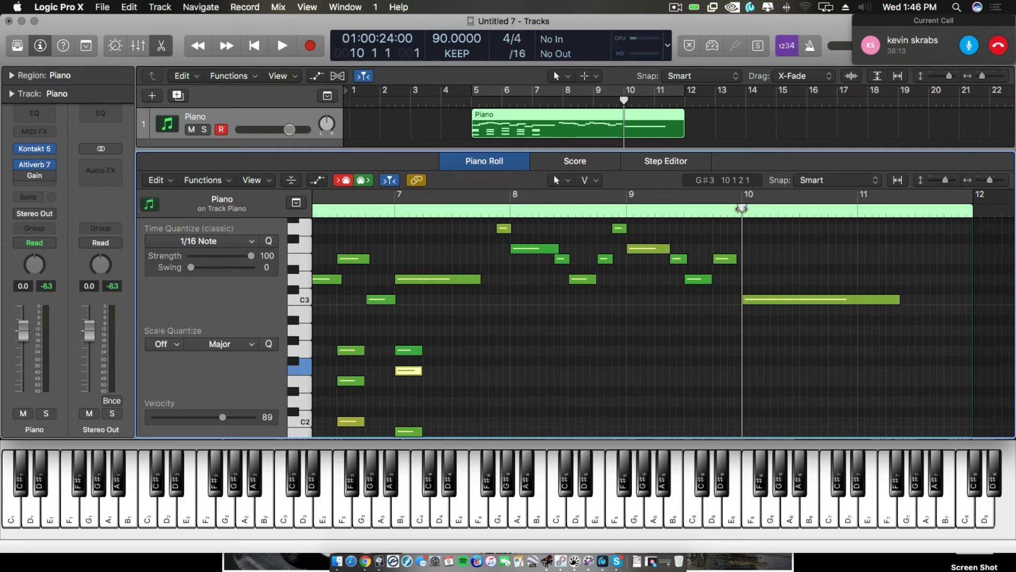
click(770, 299)
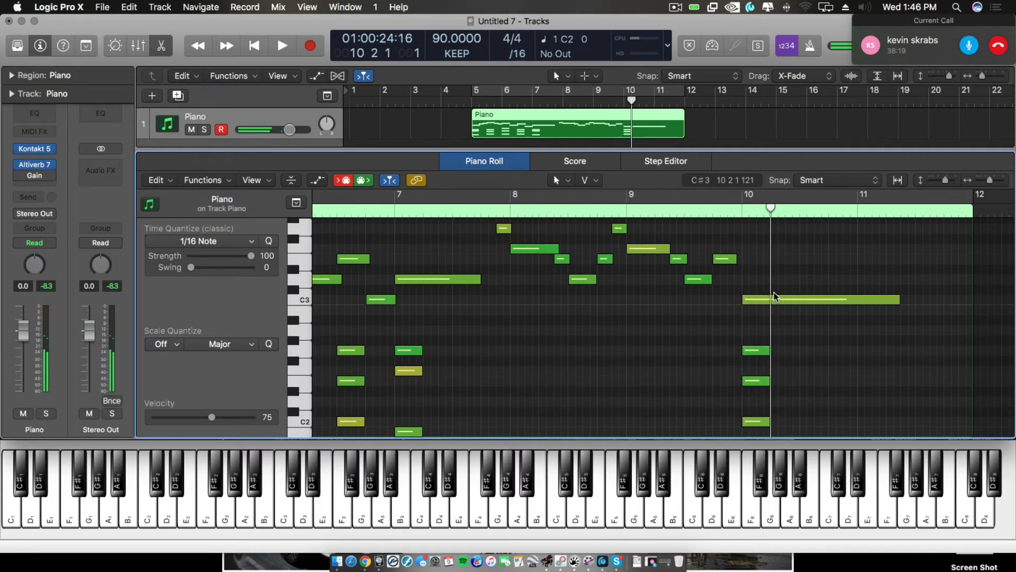
key(super+z)
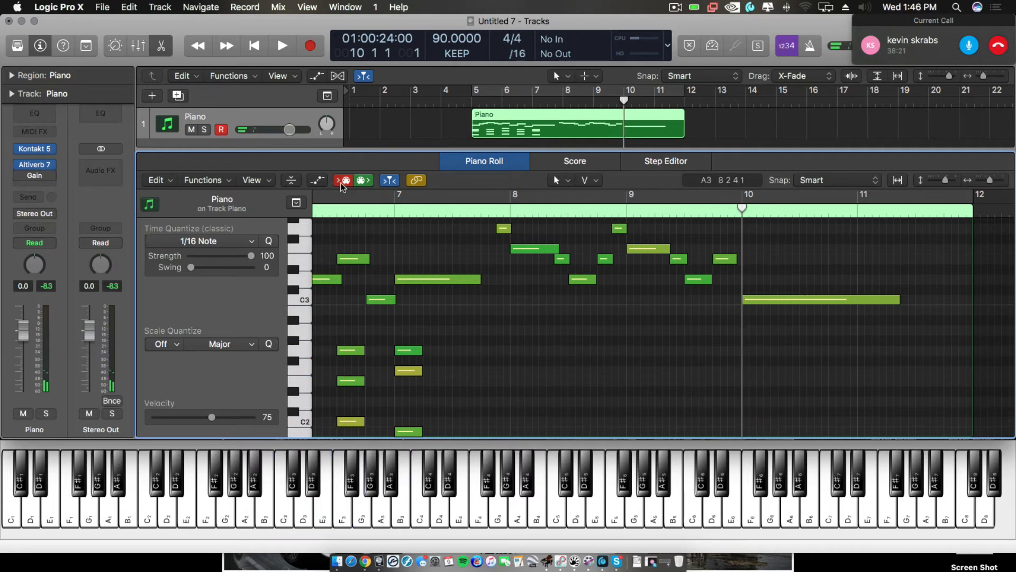
- Switch MIDI In off to try out chords without entering notes, and switch it back on
click(342, 180)
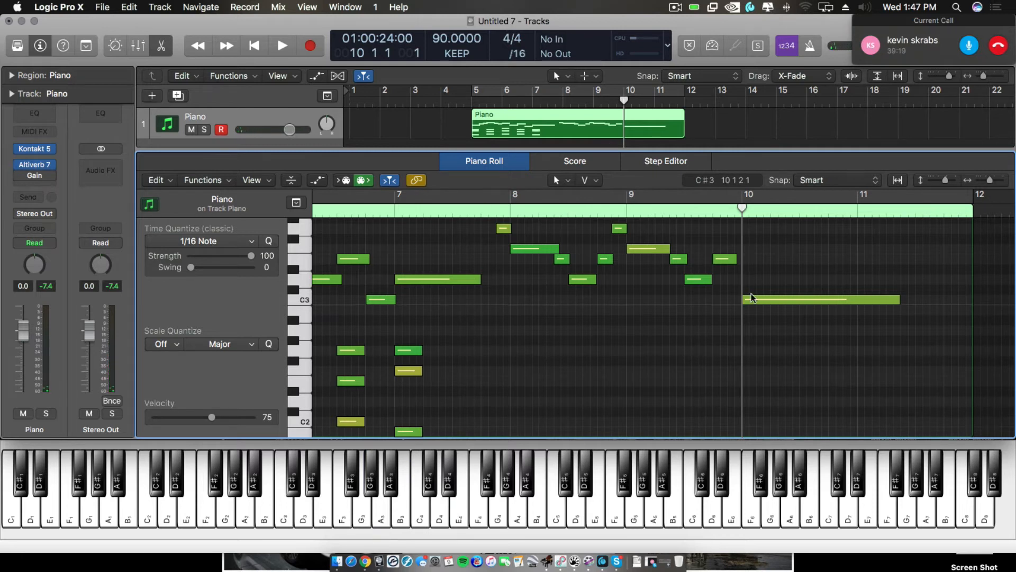
mouse_move(750, 293)
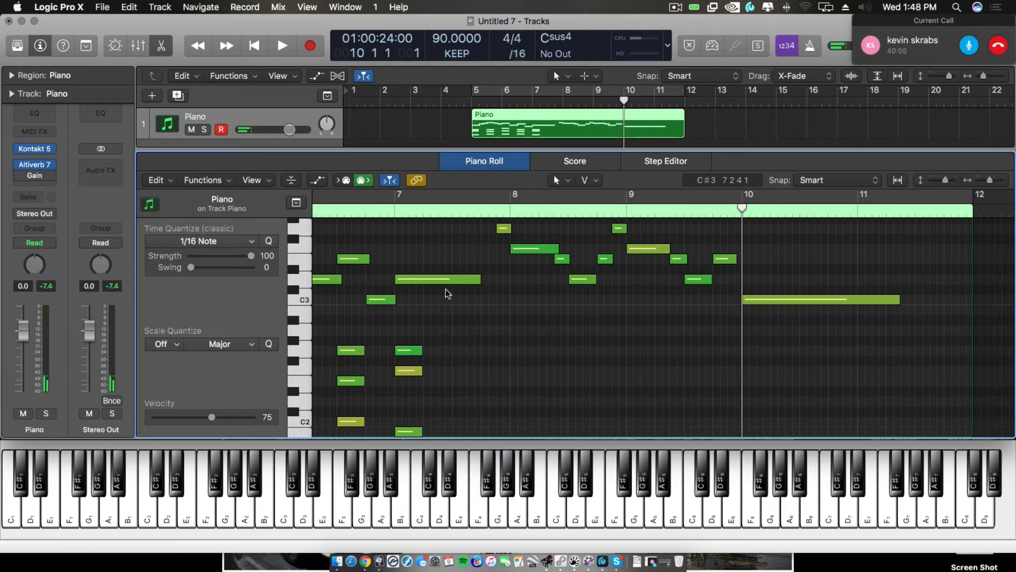
click(346, 181)
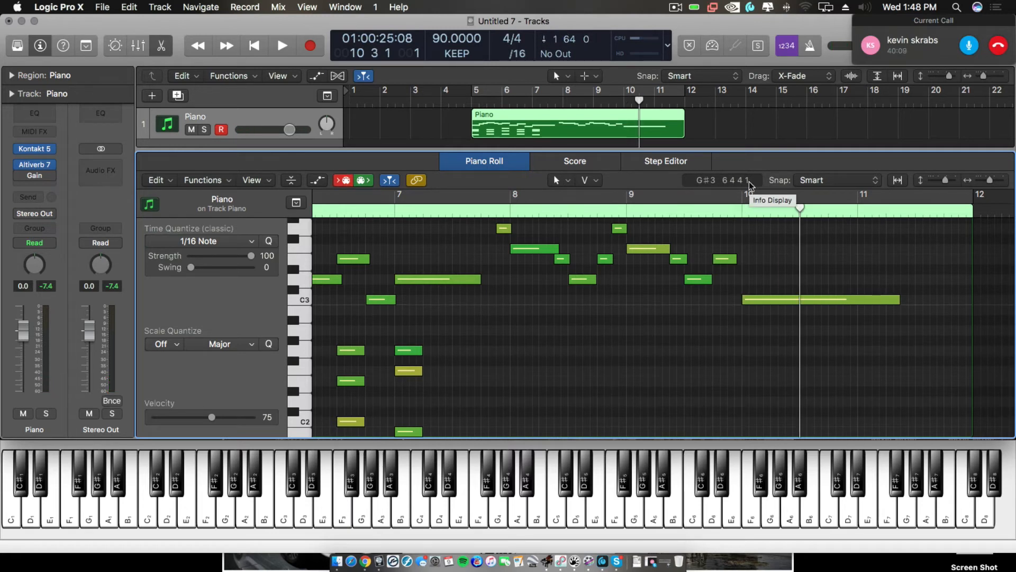
- Try step-entering F3 and G3 at 10 1 1 1 and undo the entered notes
click(744, 208)
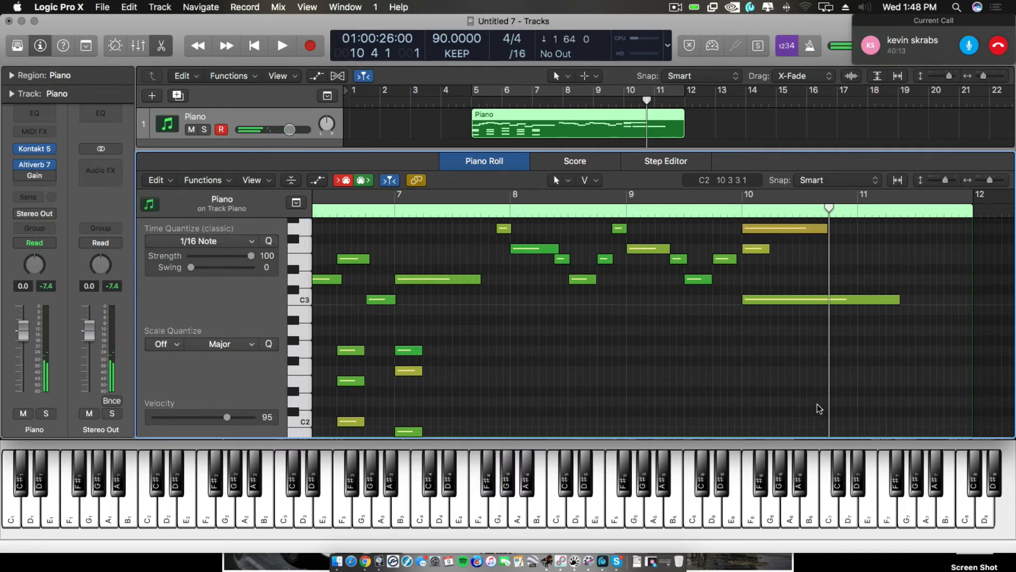
scroll(818, 403, up, 3)
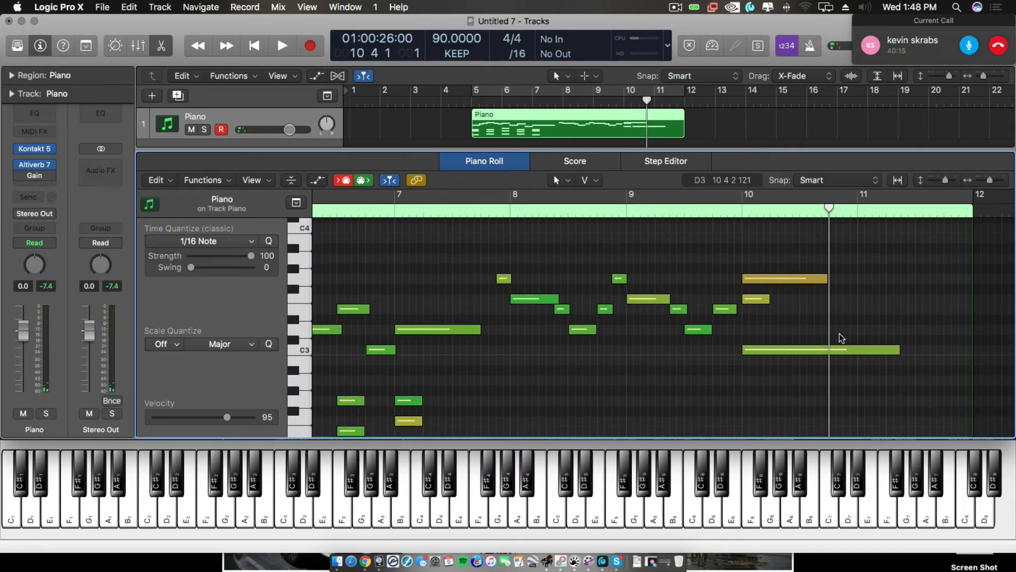
key(super+z)
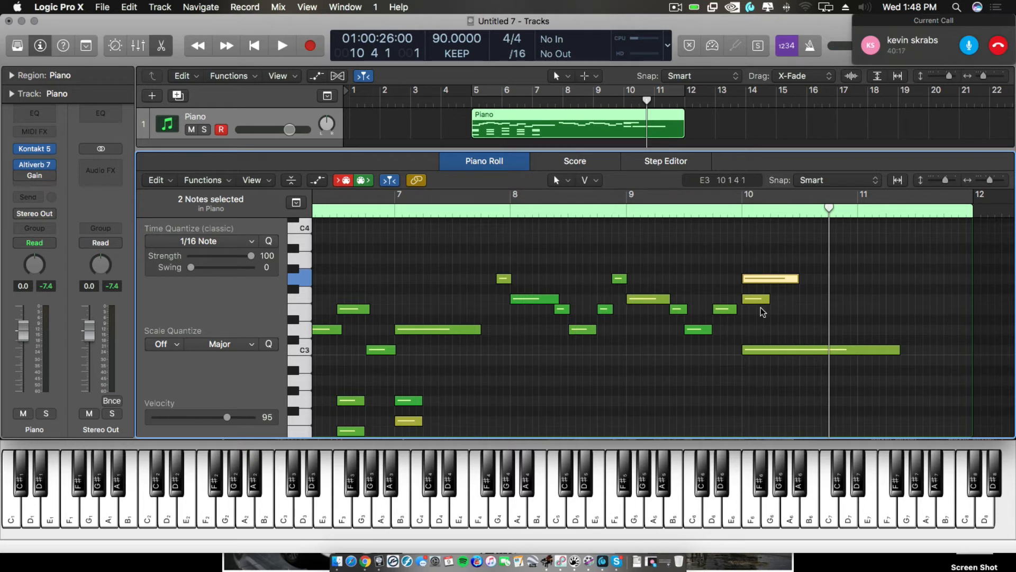
key(super+z)
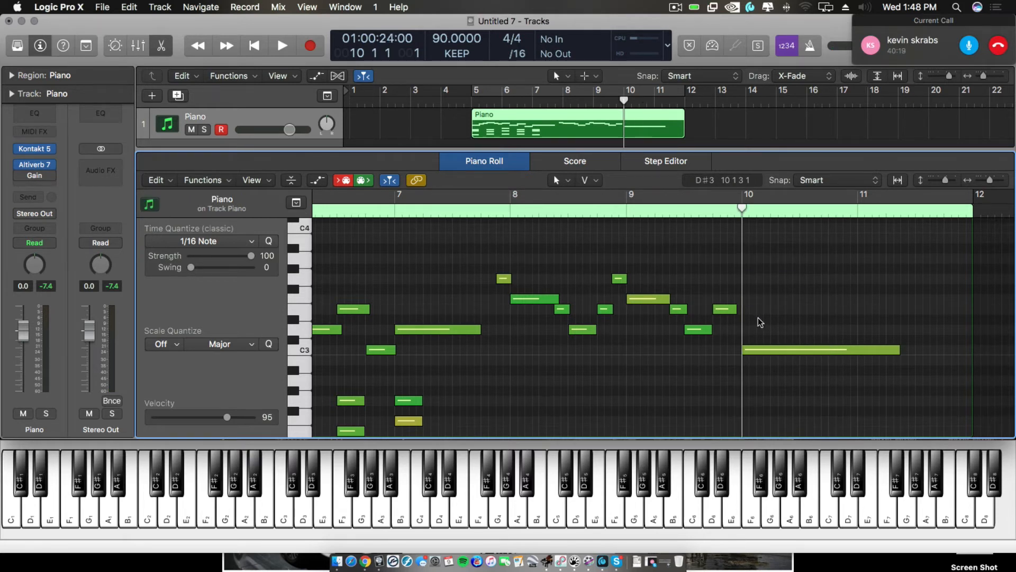
- Step-enter quarter-note chords C2, F2, G2 at 10 1 1 1 and C2, E2, G2 at 10 3 1 1
scroll(758, 317, down, 6)
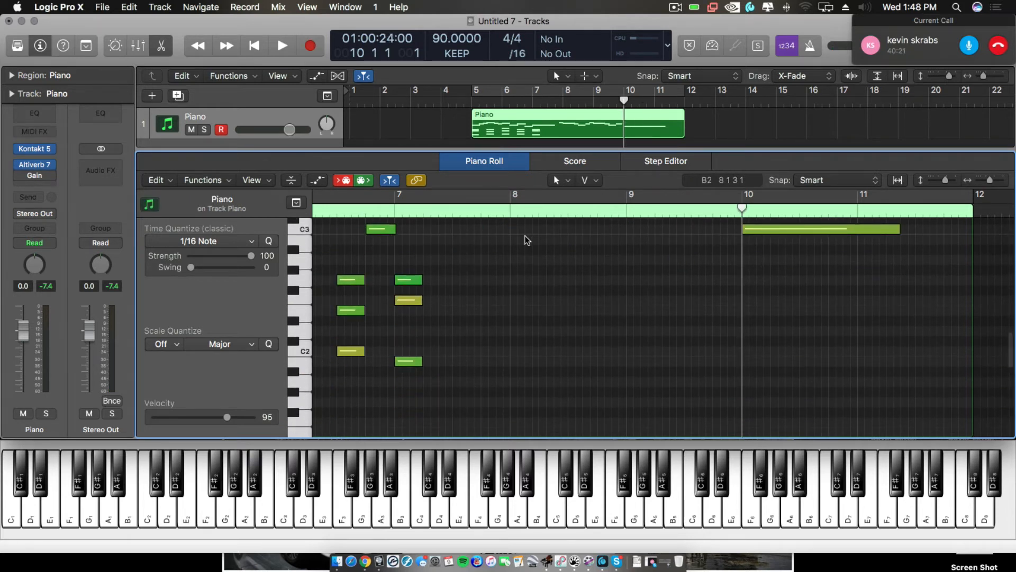
key(a)
key(f)
key(g)
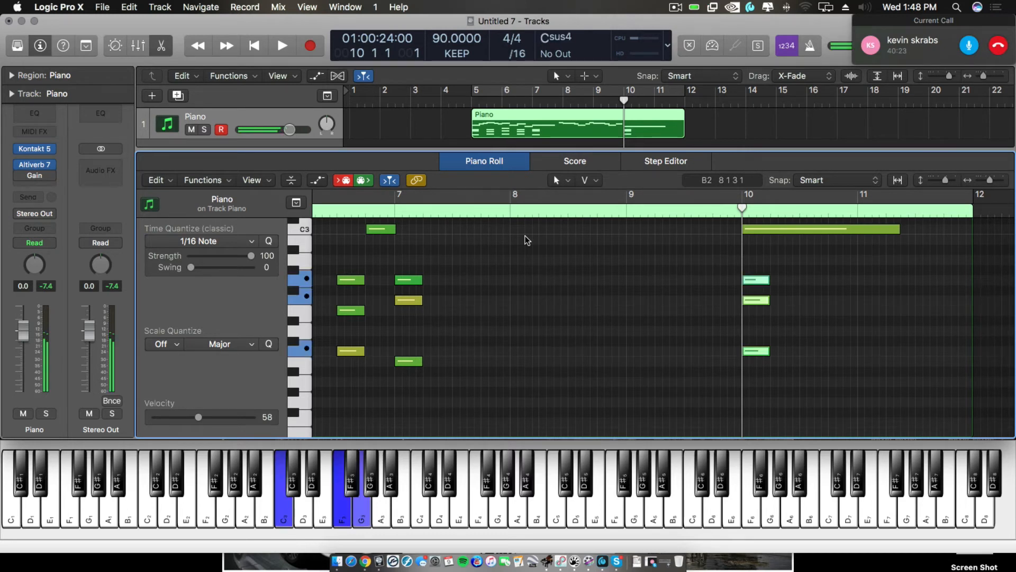
click(799, 208)
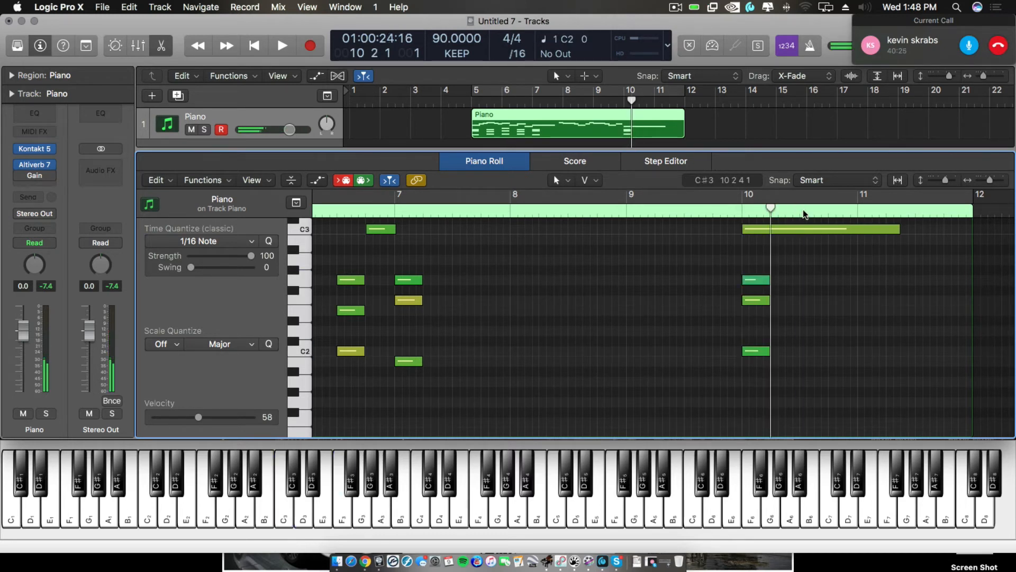
click(800, 209)
key(a)
key(d)
key(g)
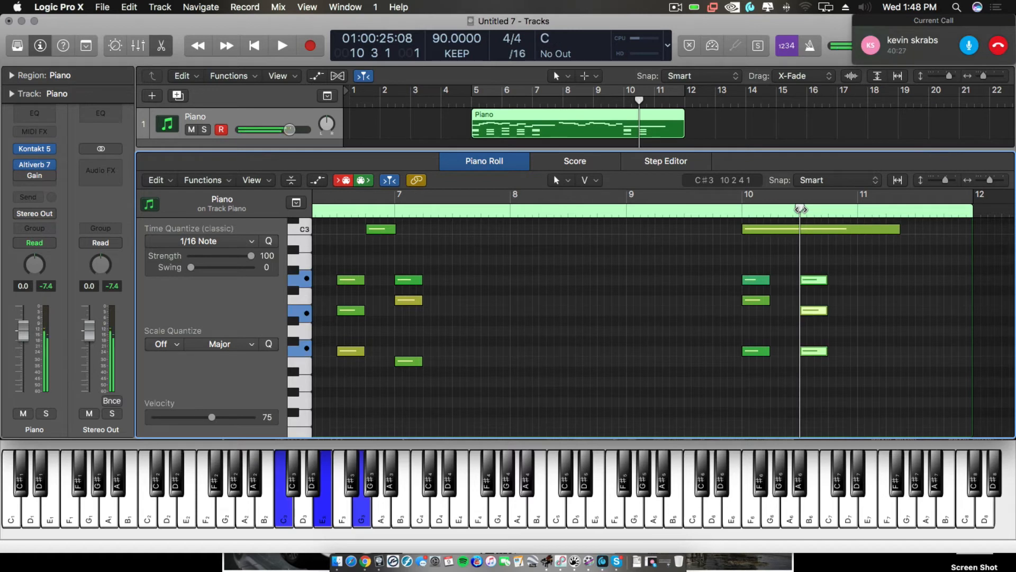
- Play the two new chords from 9 4 1 1 into bar 11
click(713, 209)
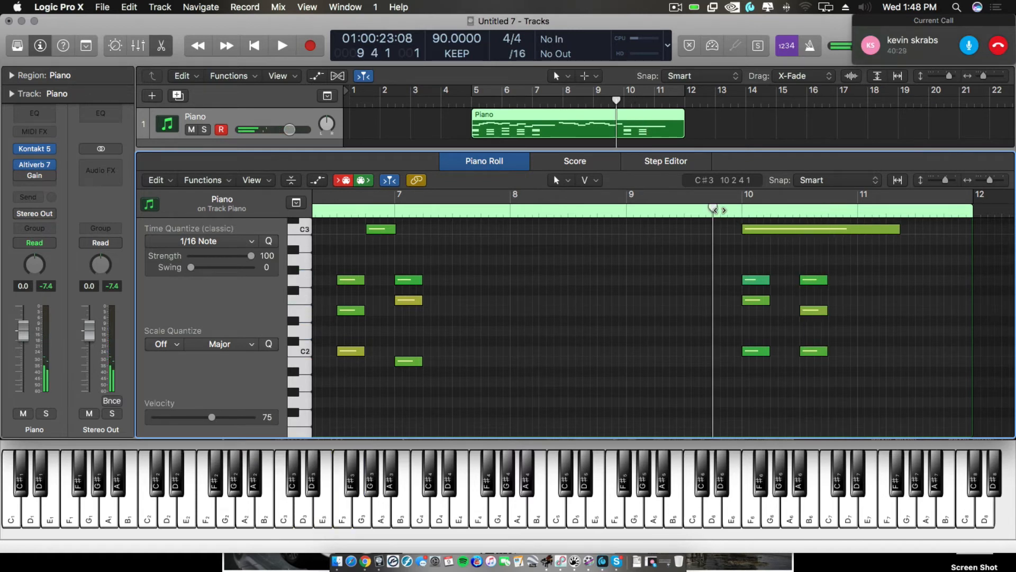
key(space)
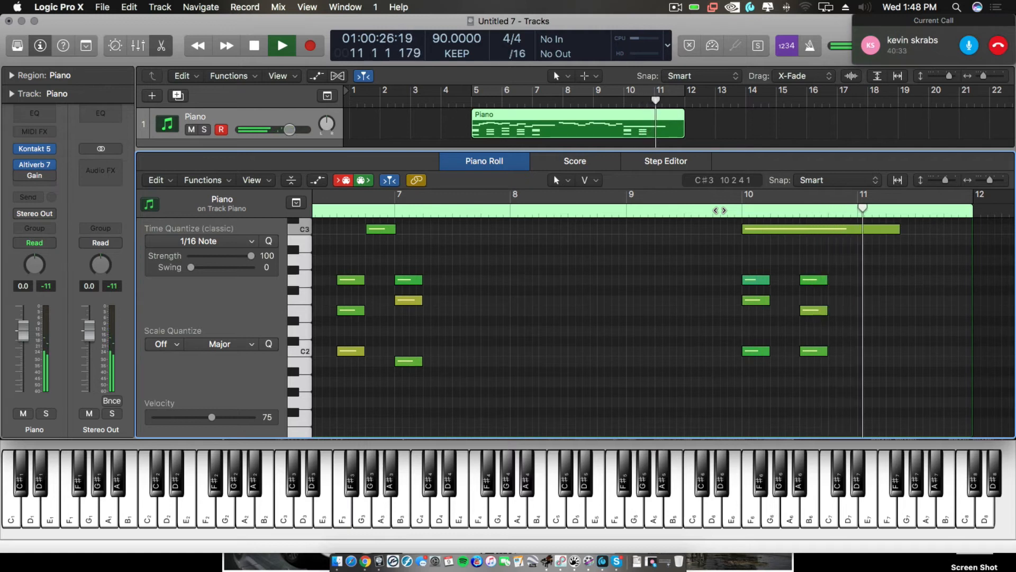
key(space)
- Lengthen all six chord notes in bar 10 to half notes and play them into bar 11
drag(753, 256, 857, 351)
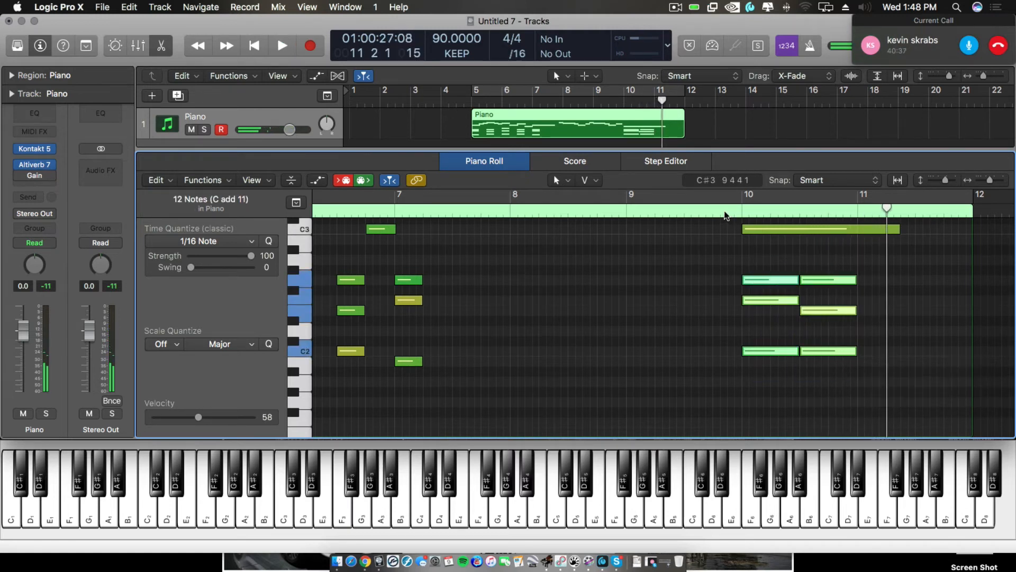
double_click(725, 212)
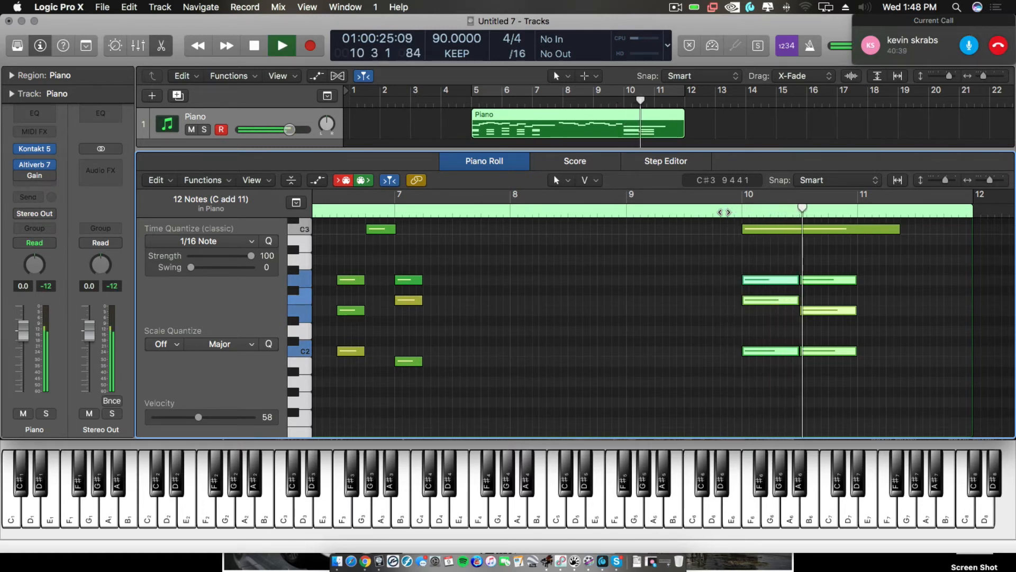
scroll(694, 334, up, 5)
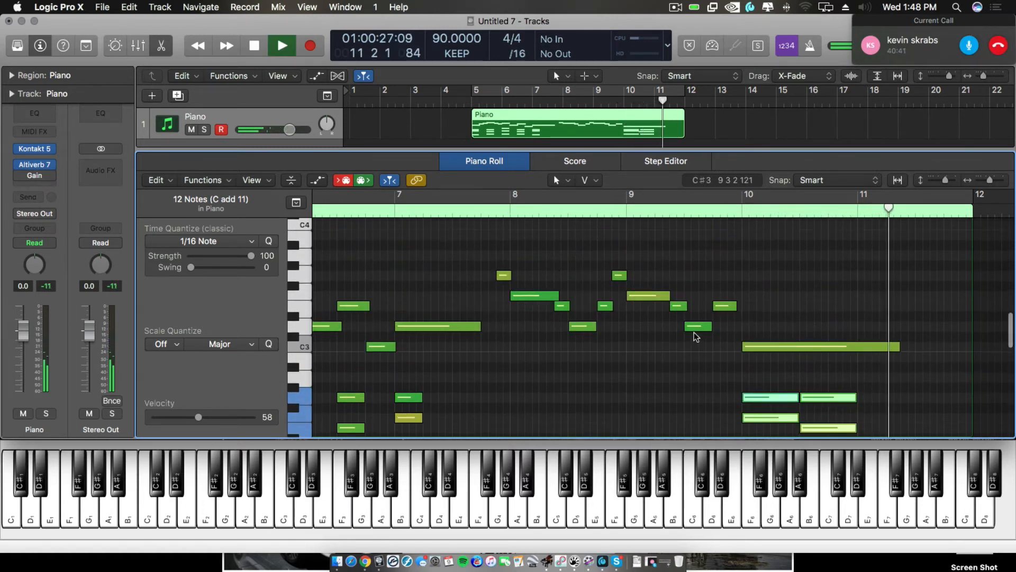
key(space)
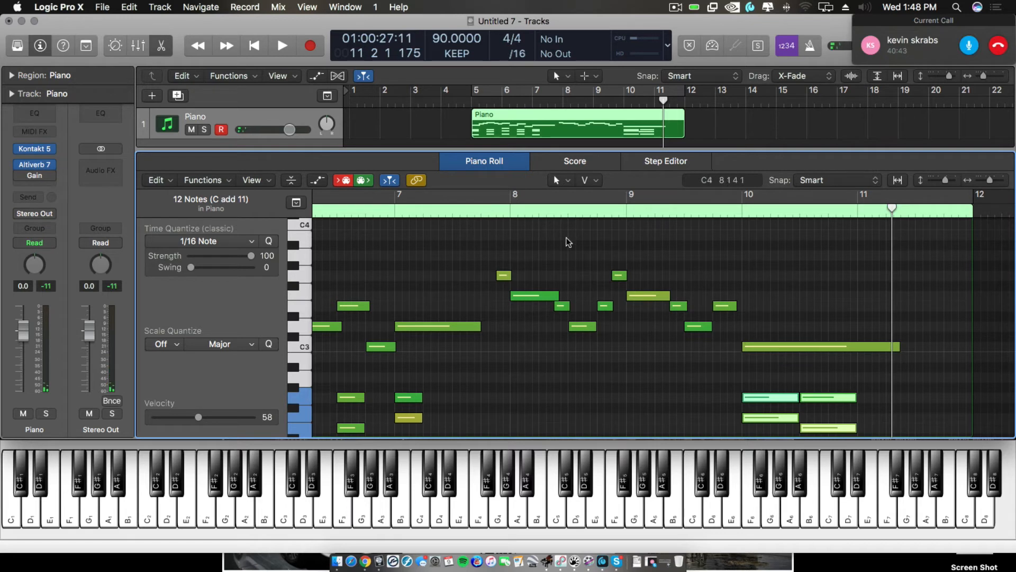
- Play the melody with the half-note chords twice from near the end of bar 8 into bar 11
click(612, 209)
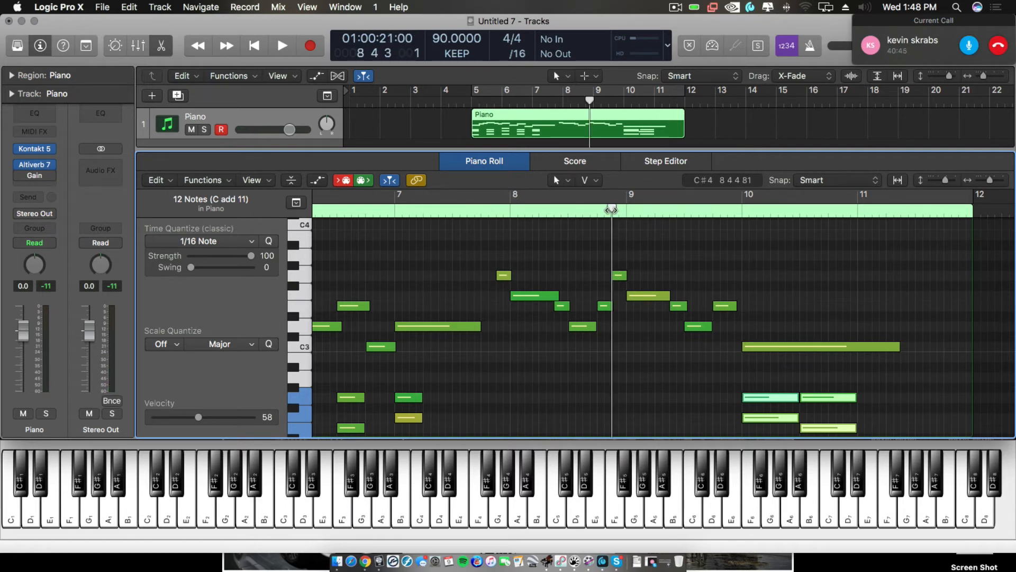
key(space)
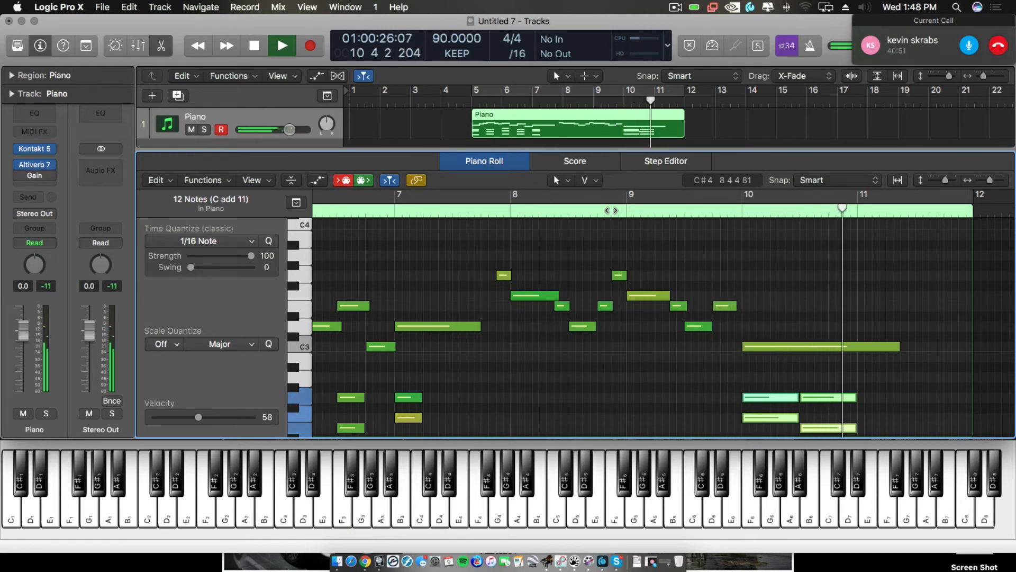
click(602, 210)
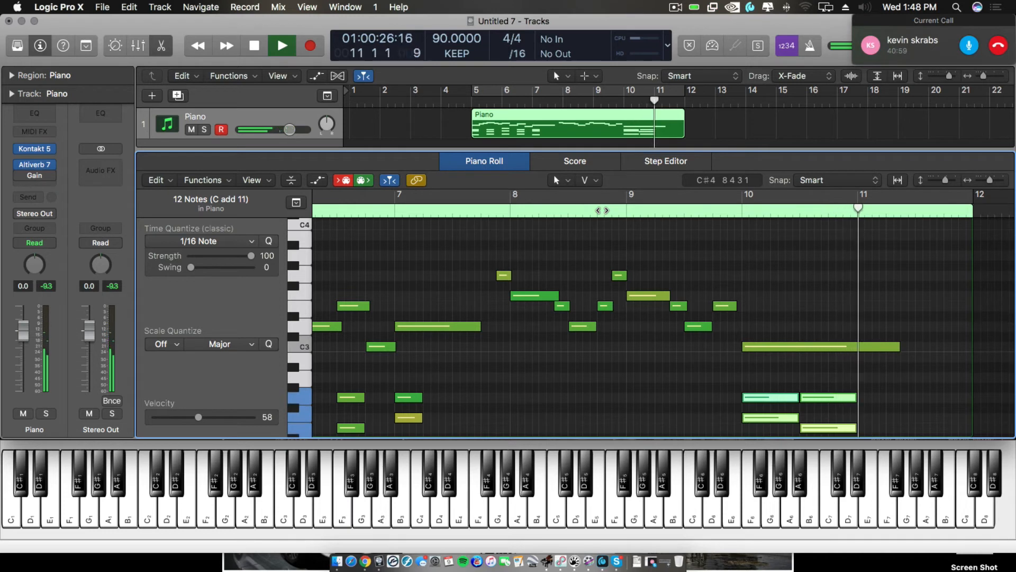
key(space)
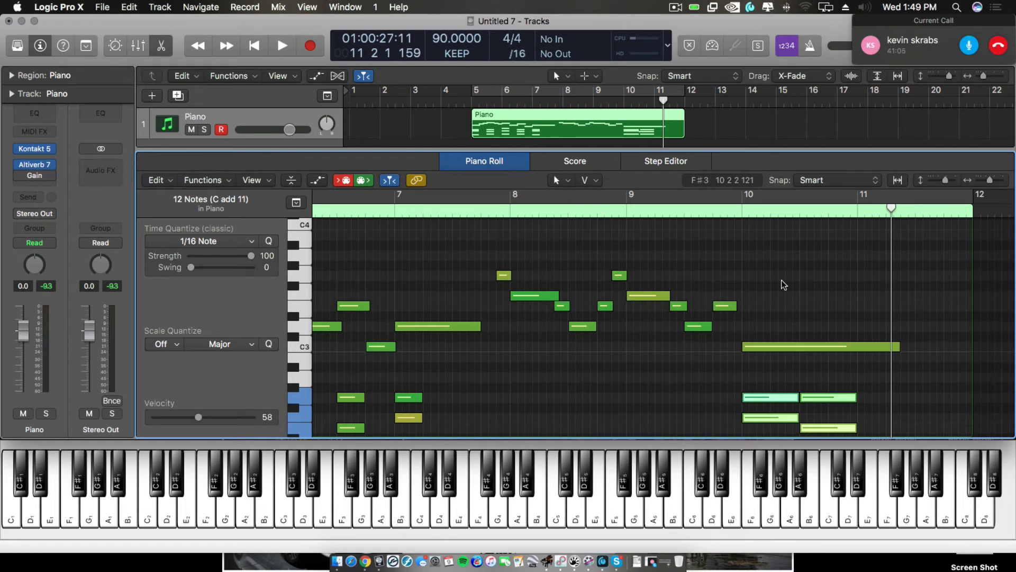
- Move the C2, F2, G2 chord from bar 10 to 9 3 1 1 and play it from bar 9
scroll(781, 280, down, 1)
scroll(785, 281, down, 3)
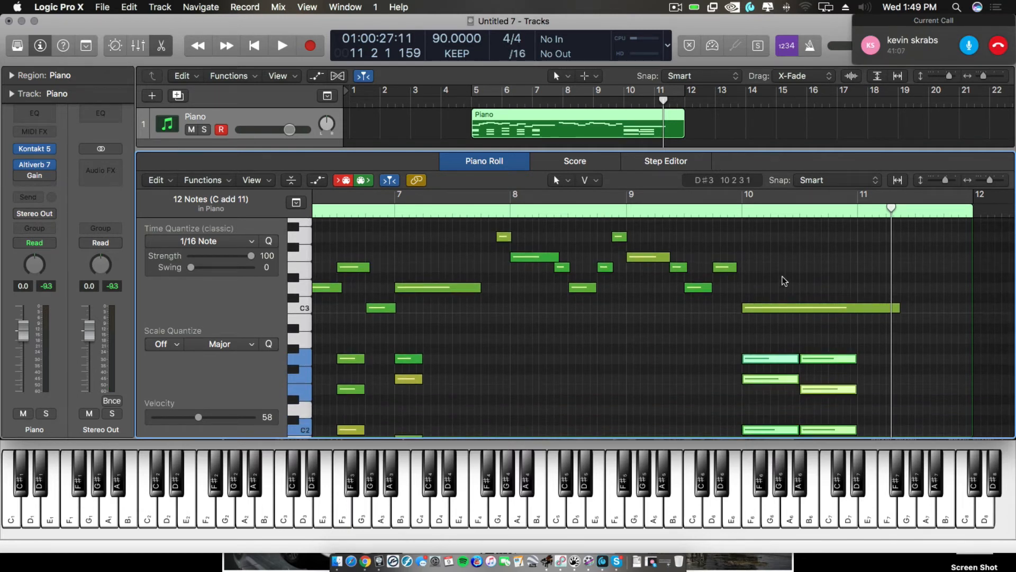
click(736, 342)
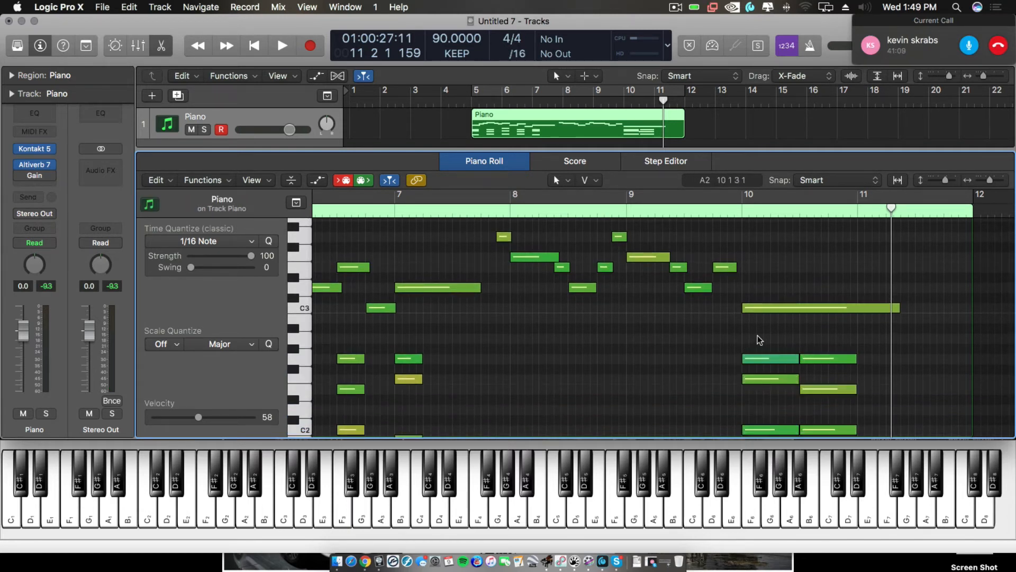
drag(757, 335, 754, 442)
drag(752, 363, 694, 364)
double_click(626, 209)
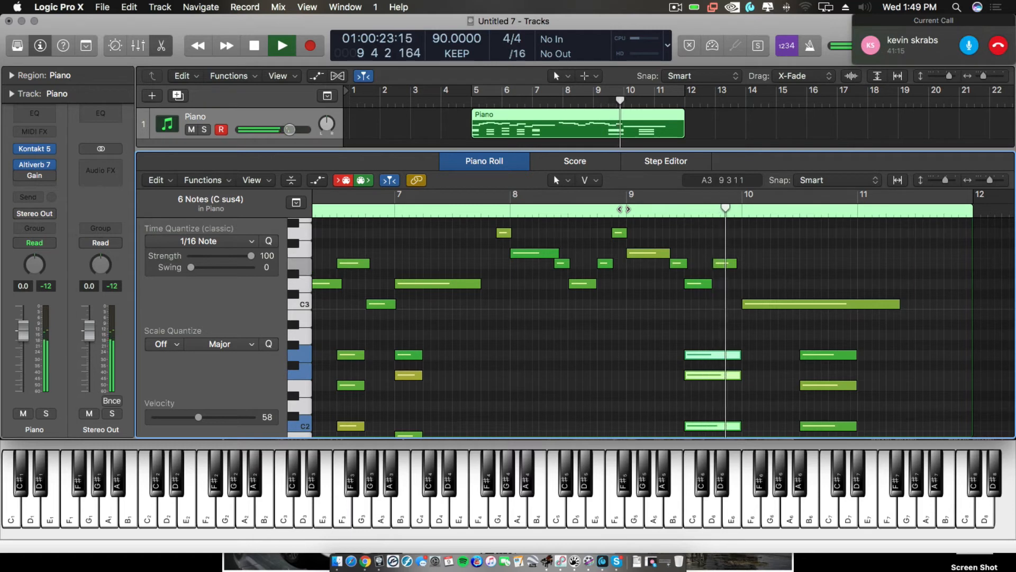
key(space)
- Move the C2, E2, G2 chord to 10 1 1 1 and play both chords from just before bar 9
drag(864, 351, 755, 425)
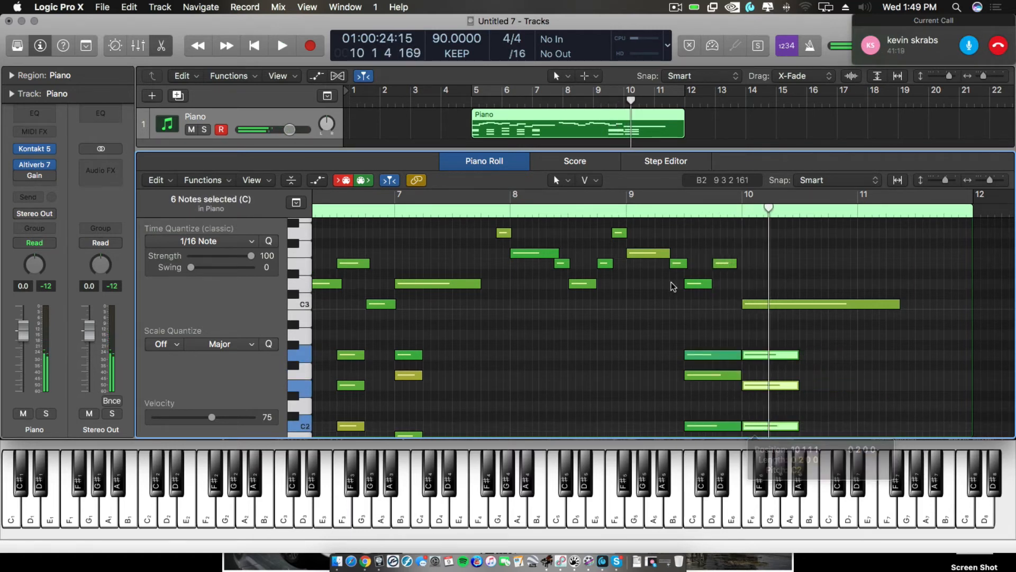
double_click(620, 210)
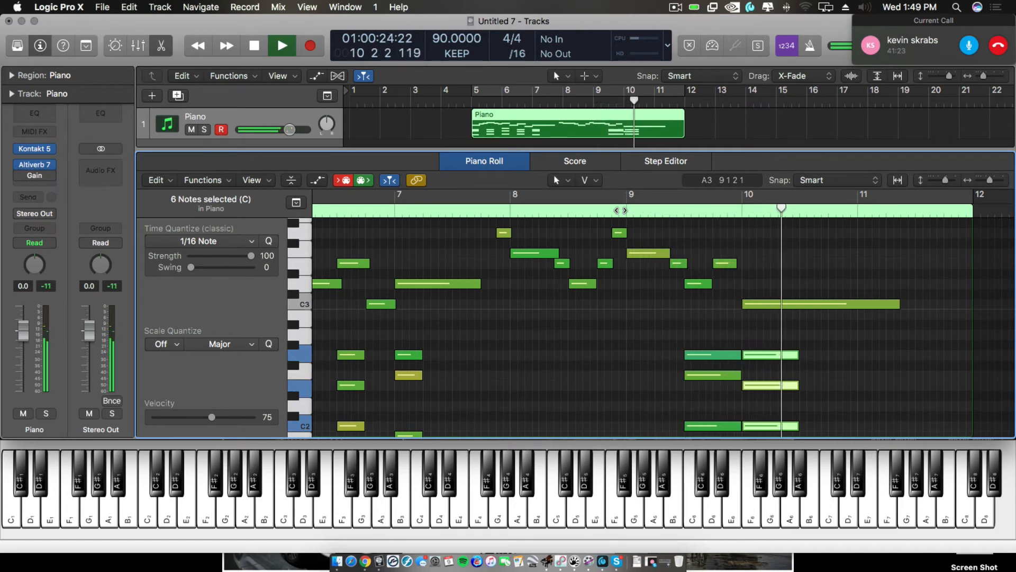
key(space)
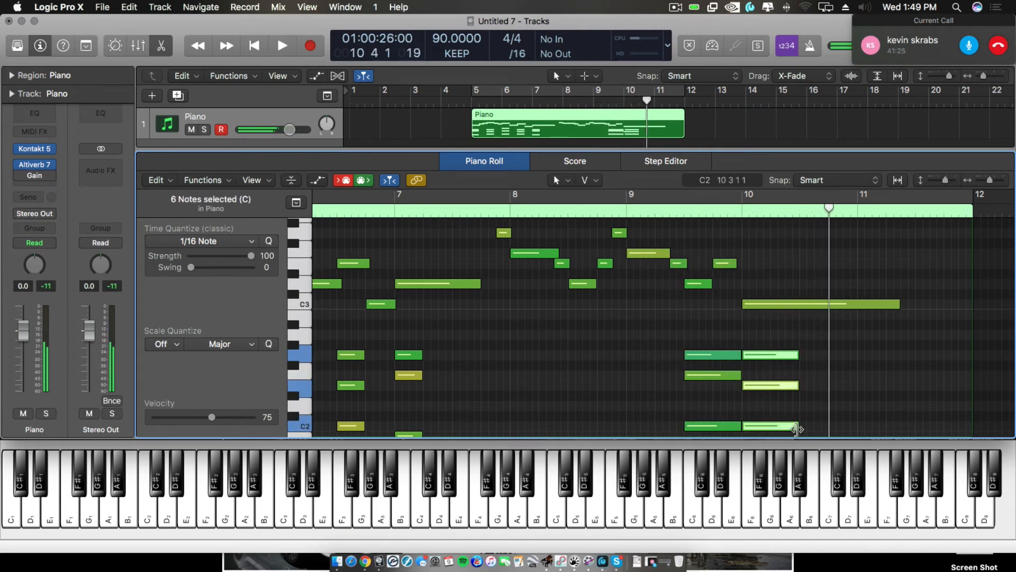
- Lengthen the C2, E2, G2 chord at 10 1 1 1 to end at beat 2 of bar 11
drag(797, 426, 885, 428)
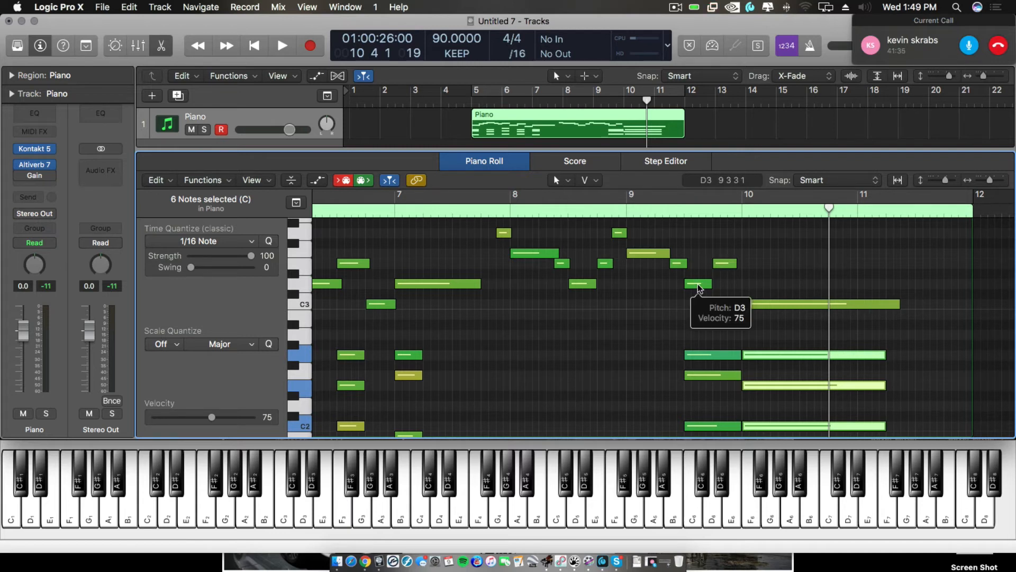
mouse_move(720, 263)
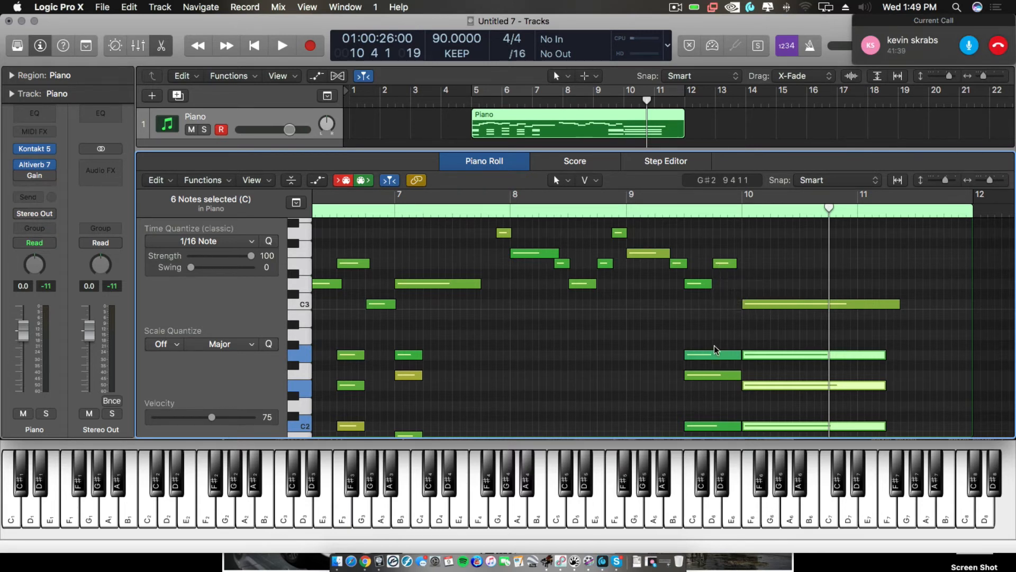
- Try shortening the C2, F2, G2 chord so it starts at 9 4 1 1, and play it from late in bar 8
scroll(741, 349, down, 1)
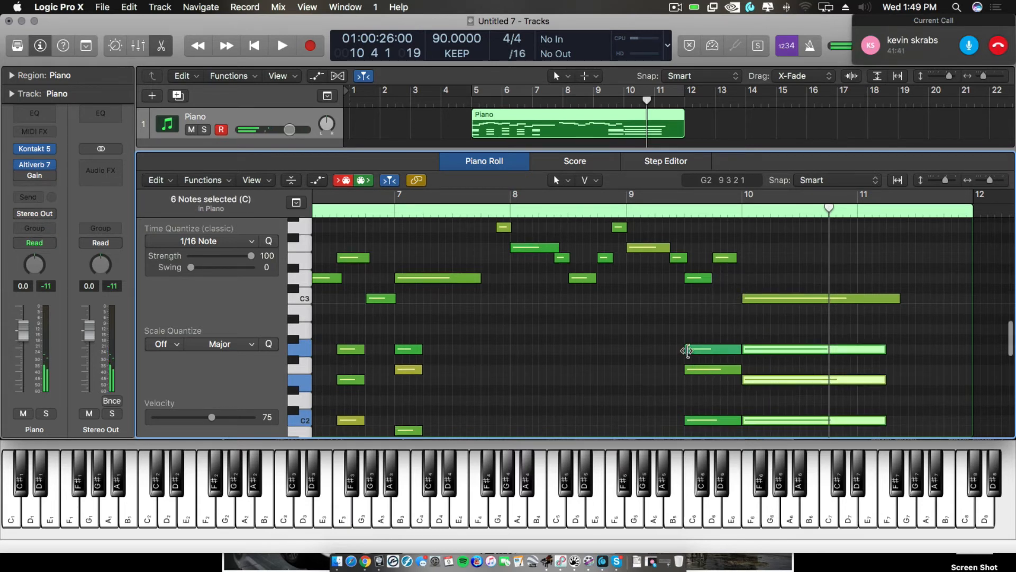
drag(681, 336, 694, 378)
drag(686, 420, 714, 421)
double_click(602, 209)
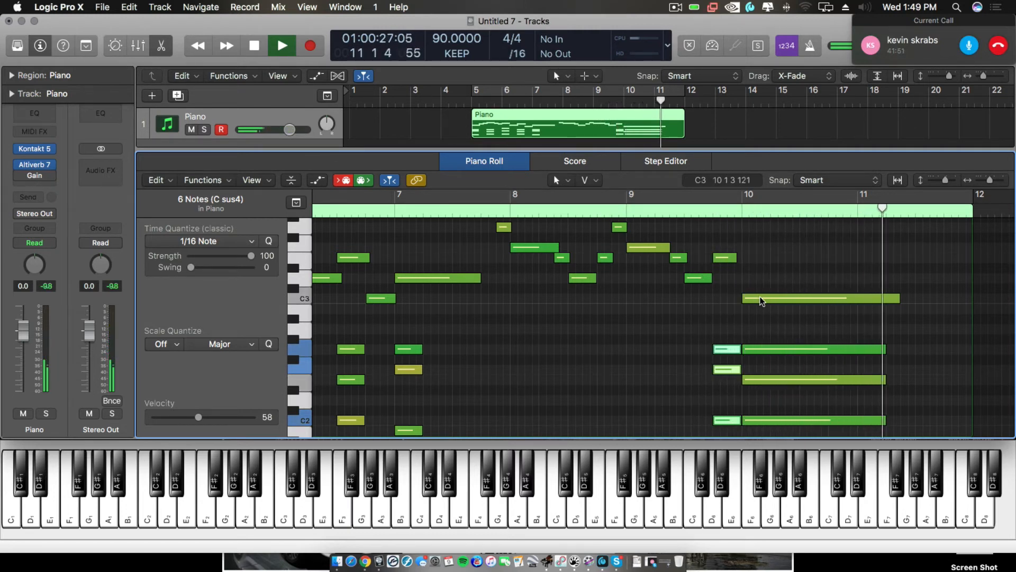
key(space)
- Audition the melody's D3 and E3 above the chord in bar 9, and extend the chord's start back to 9 3 1 1
mouse_move(697, 279)
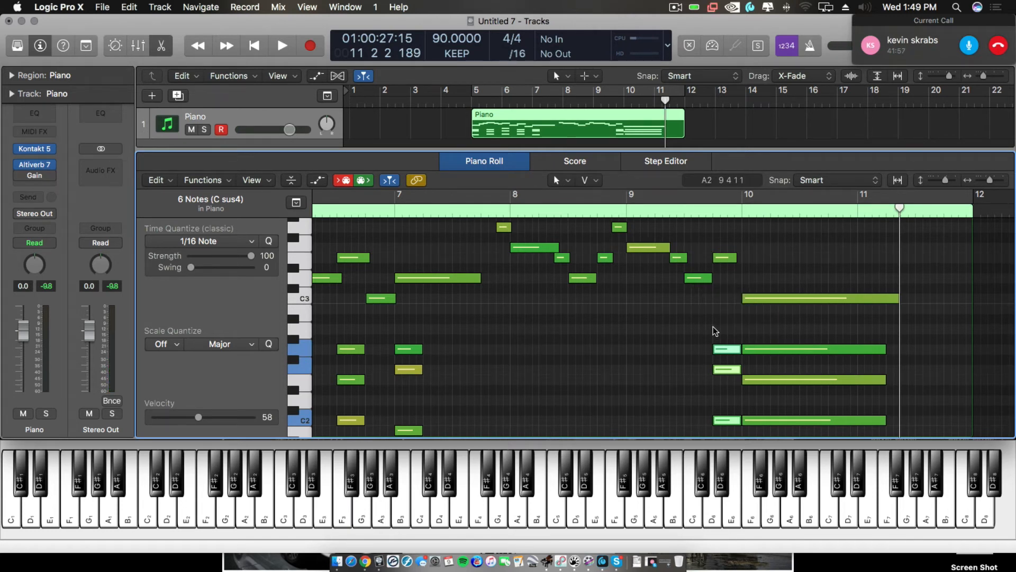
mouse_move(715, 347)
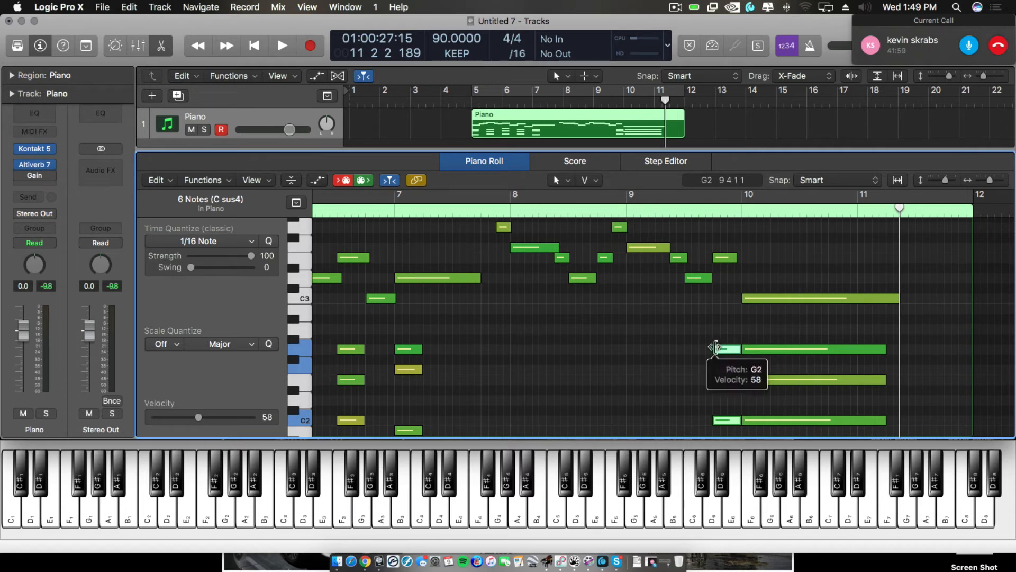
click(694, 279)
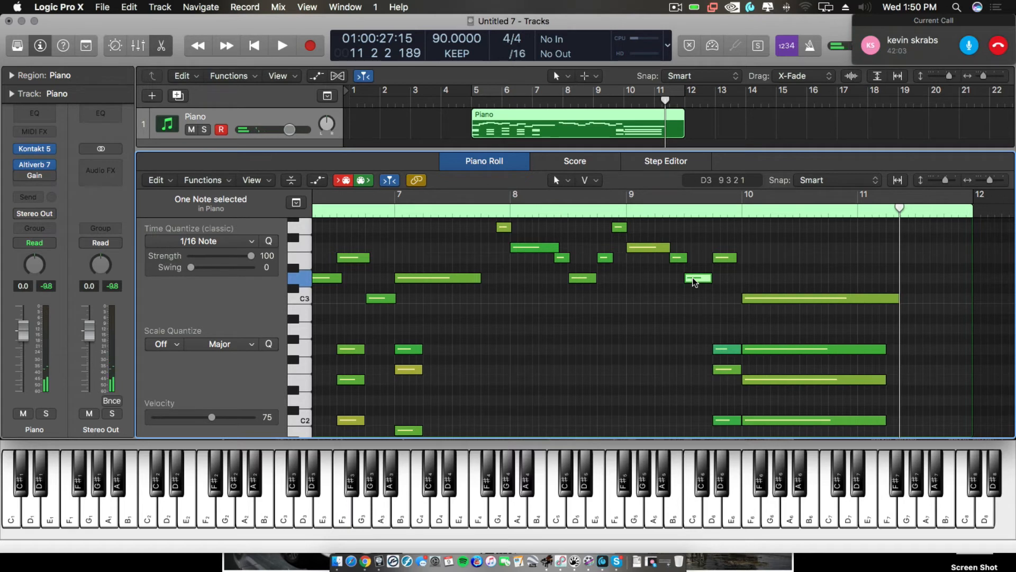
click(724, 258)
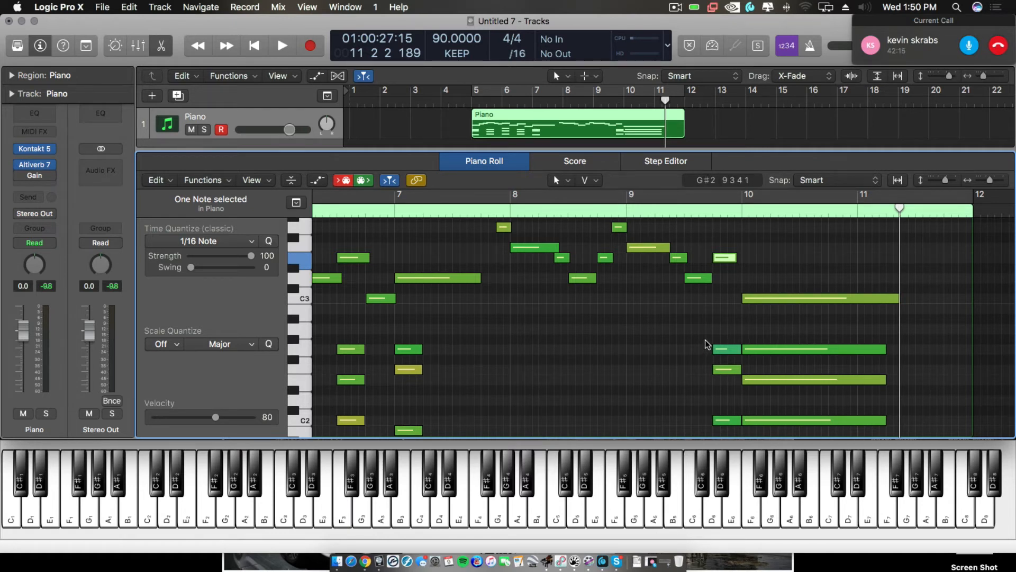
drag(705, 339, 684, 421)
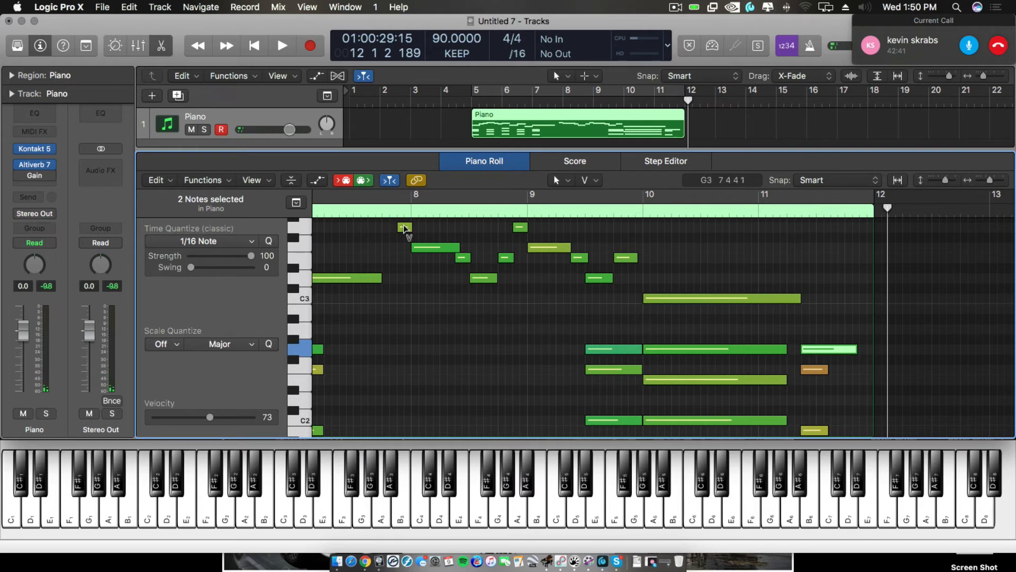
- Undo the stray notes entered after the final chord in bar 11 and turn off MIDI step input
key(super+z)
key(super+z)
key(super+z)
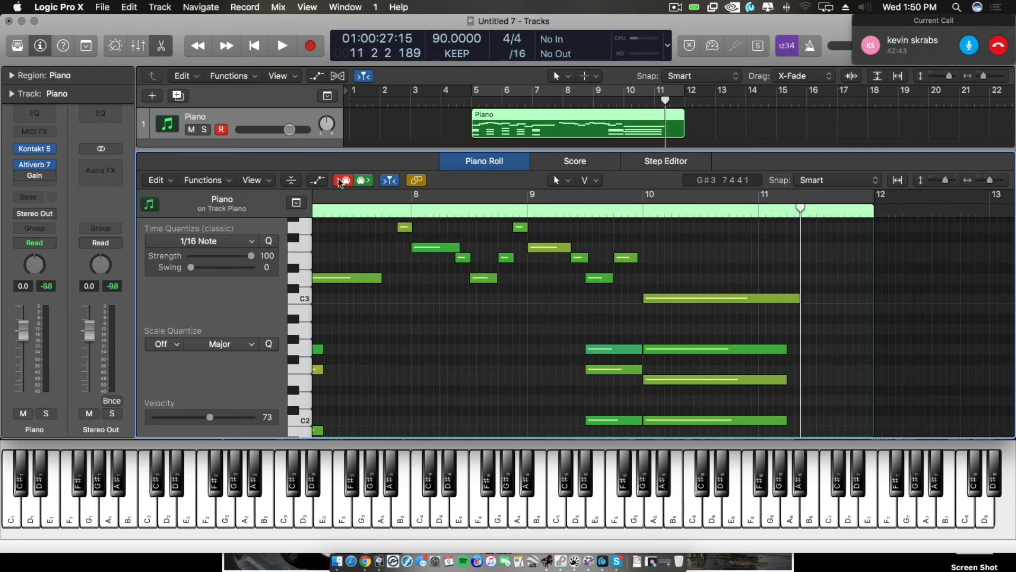
click(341, 182)
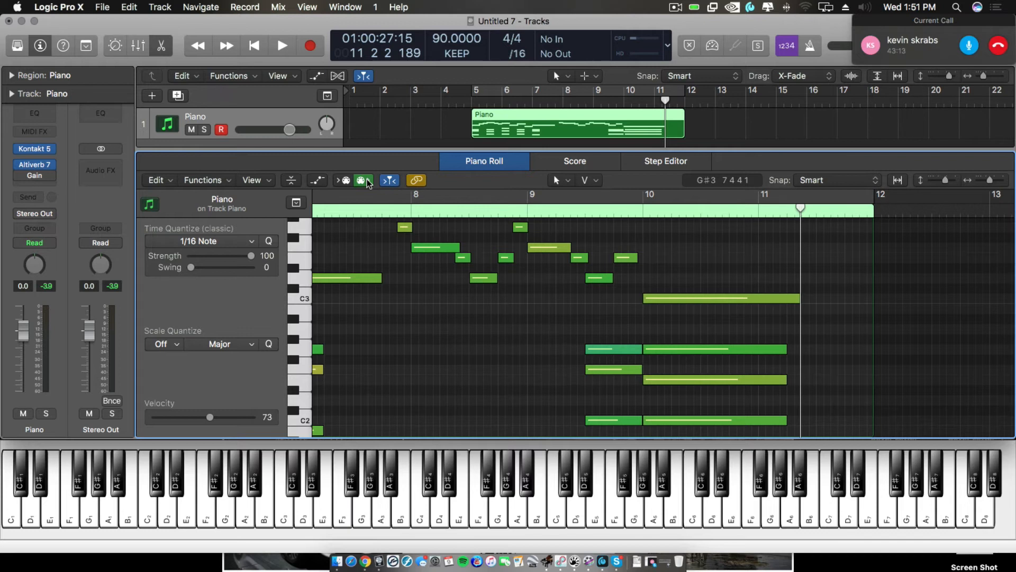
- Play the passage from 7 4 1 1 and again from the middle of bar 8, and audition the melody's F3 at bar 9
click(392, 214)
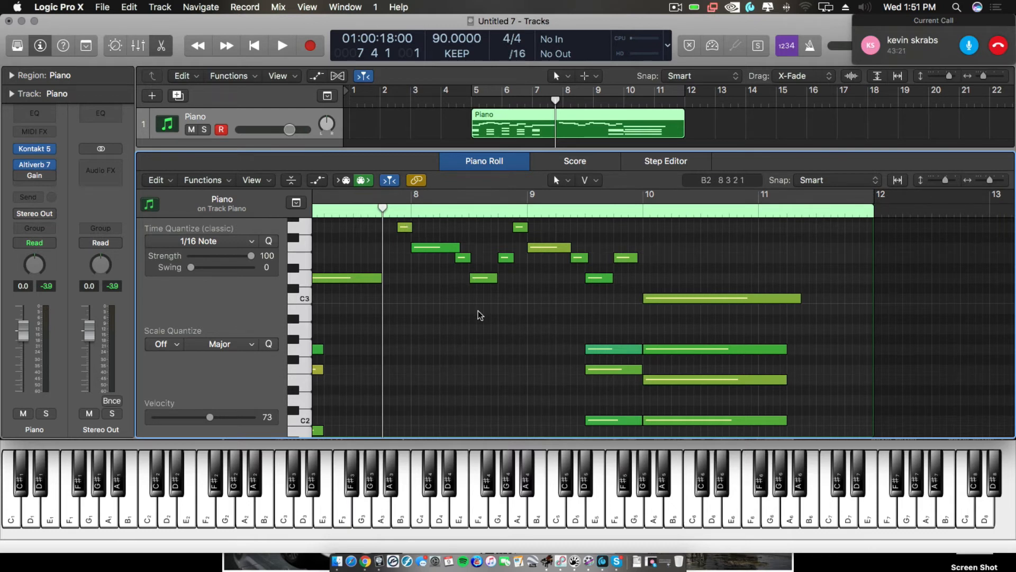
key(space)
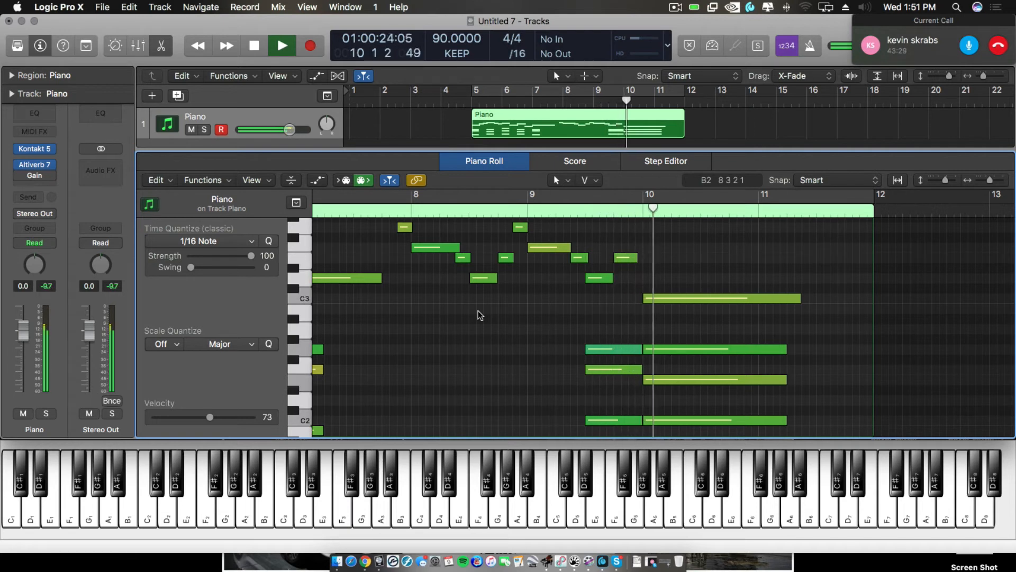
click(495, 209)
key(space)
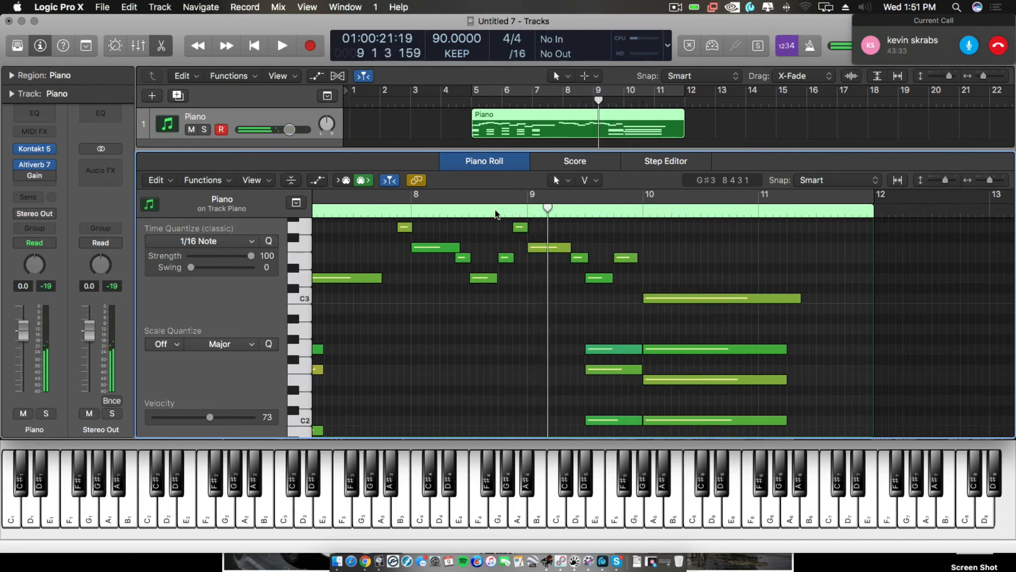
click(552, 249)
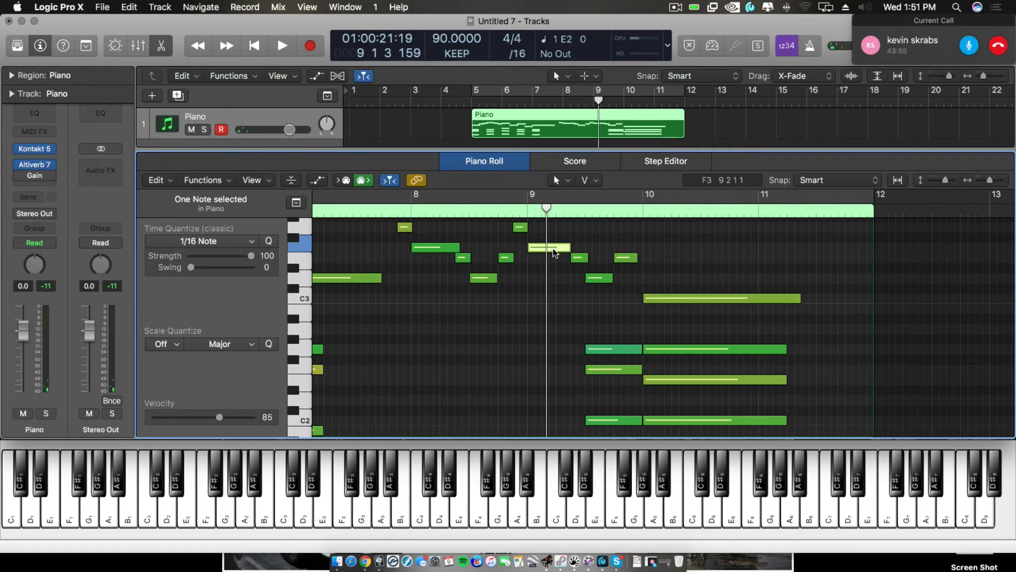
- Step-enter an A#1, D2, F2 chord at 9 1 1 1 and lengthen its notes to two beats
click(527, 207)
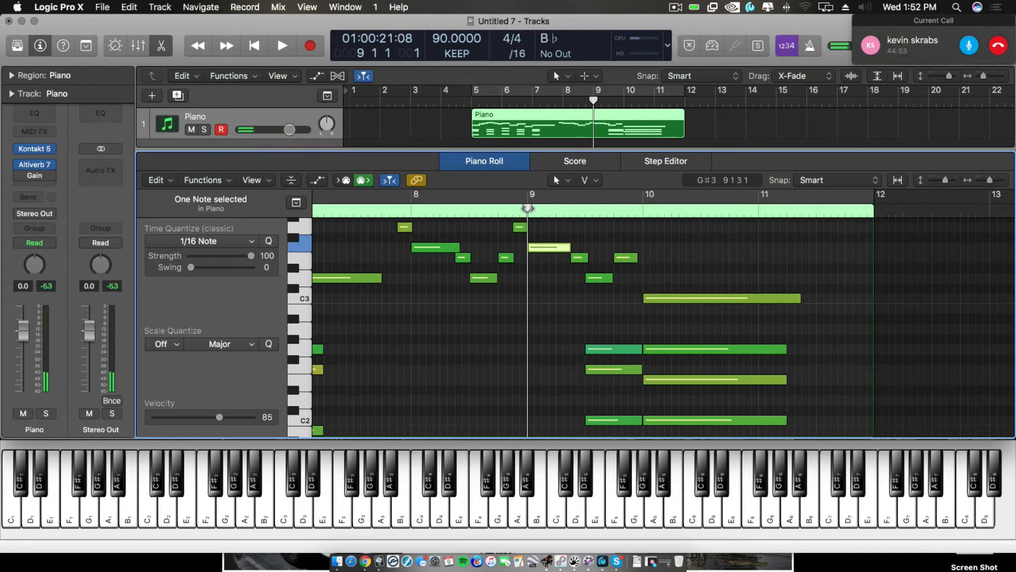
click(342, 180)
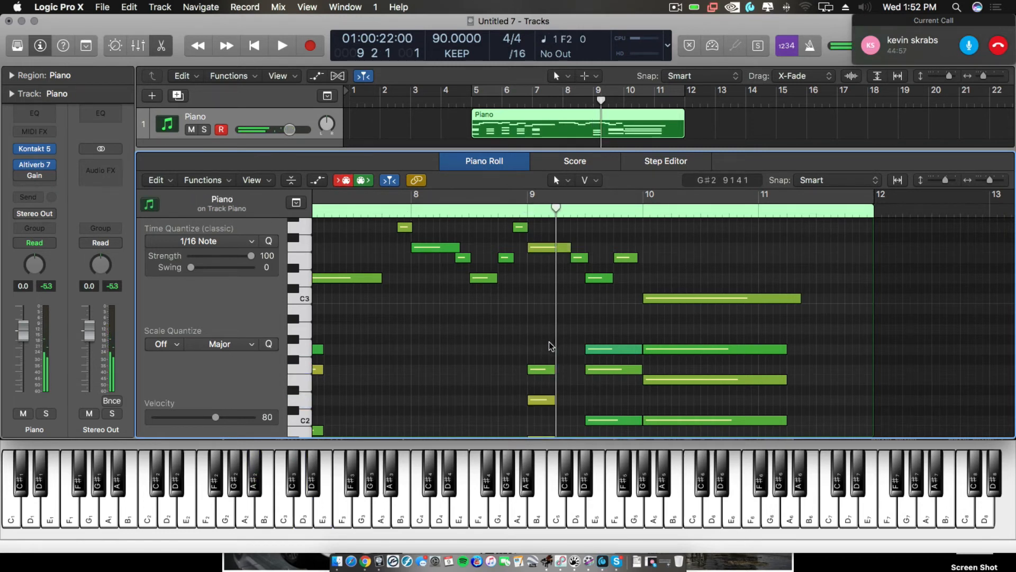
scroll(549, 342, down, 3)
drag(541, 303, 583, 399)
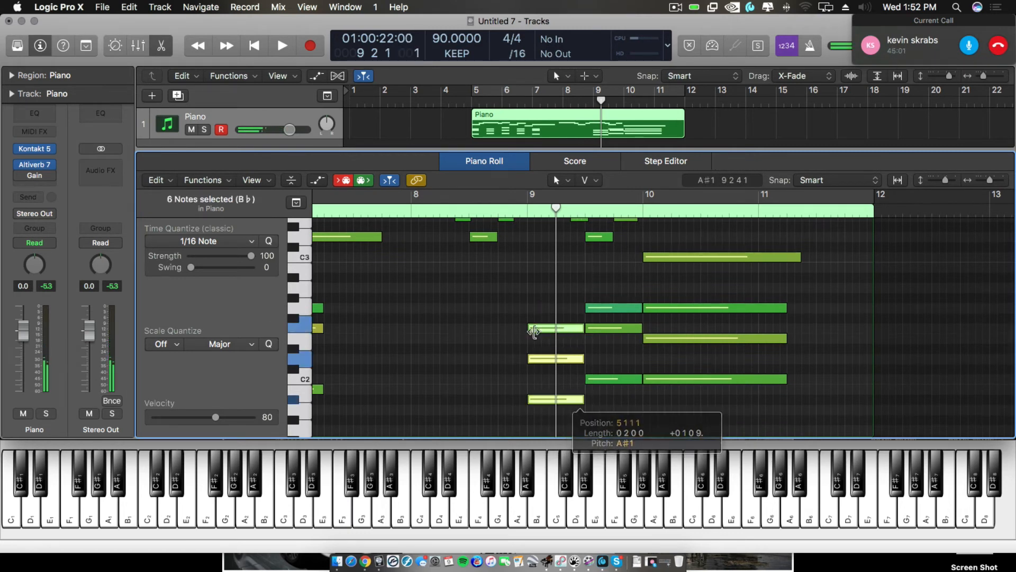
- Play the phrase with the B♭ chord twice from 7 4 1 1 through the final chord
scroll(504, 256, up, 4)
click(383, 211)
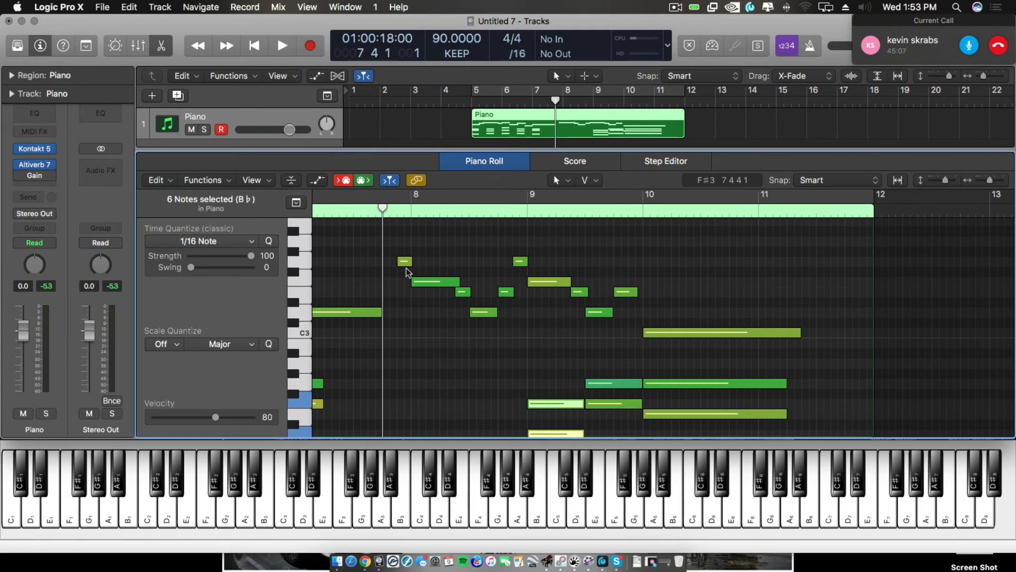
key(space)
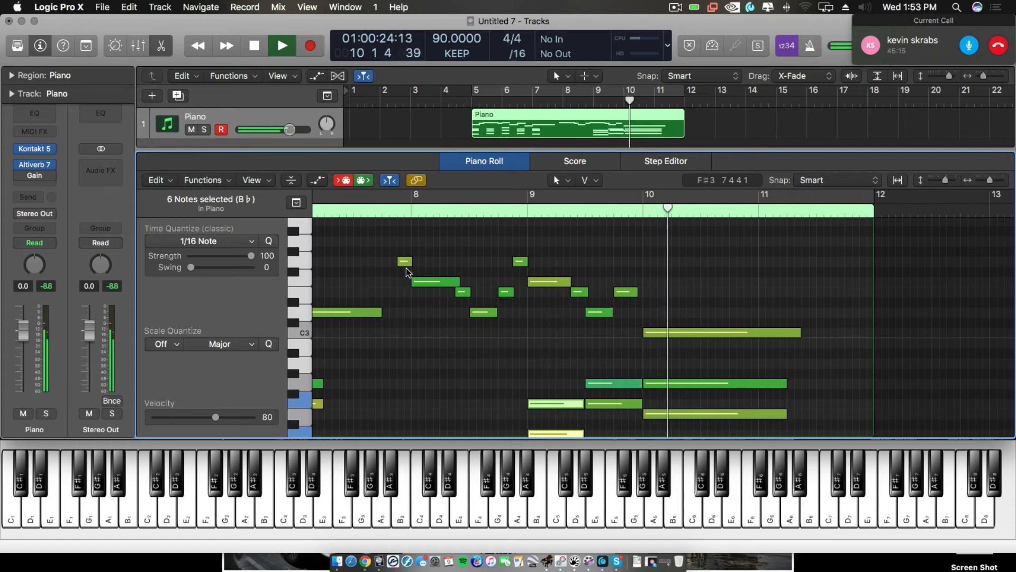
key(space)
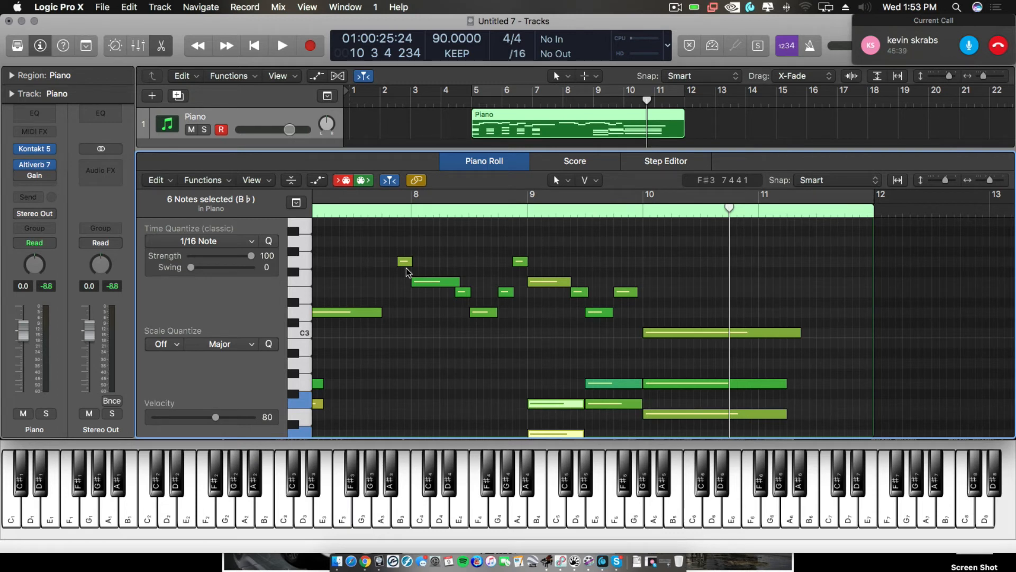
click(383, 210)
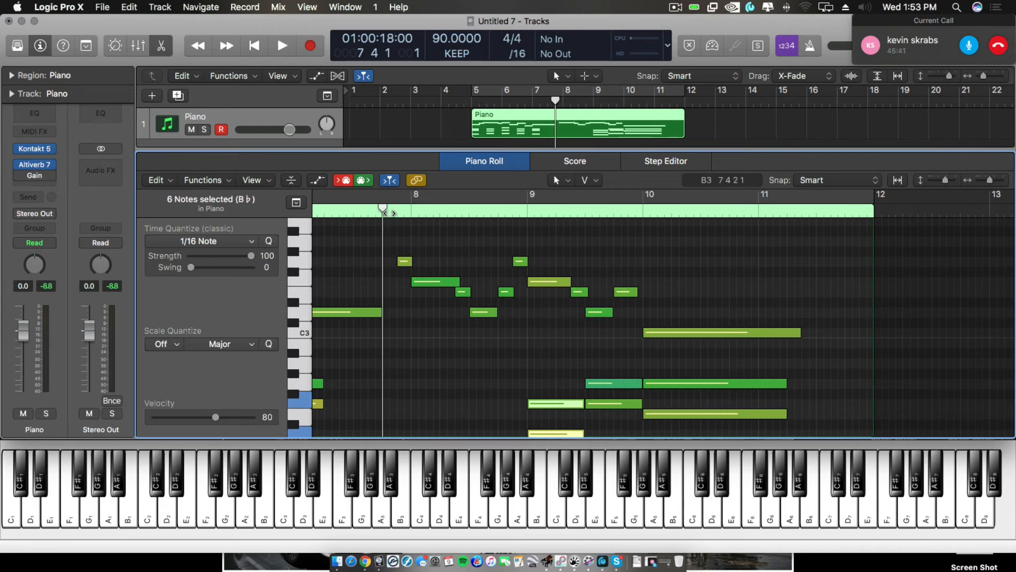
key(space)
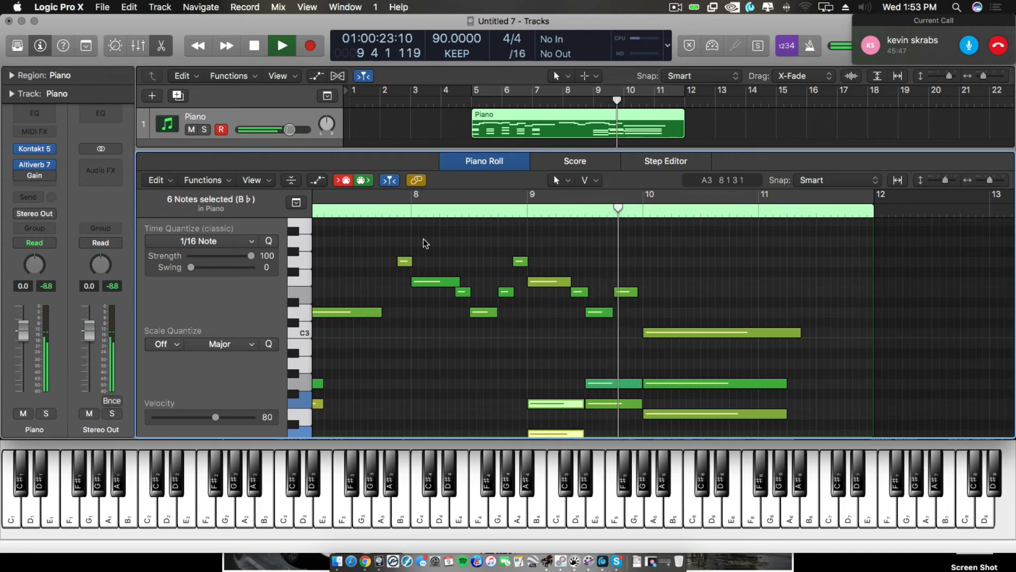
scroll(592, 356, down, 3)
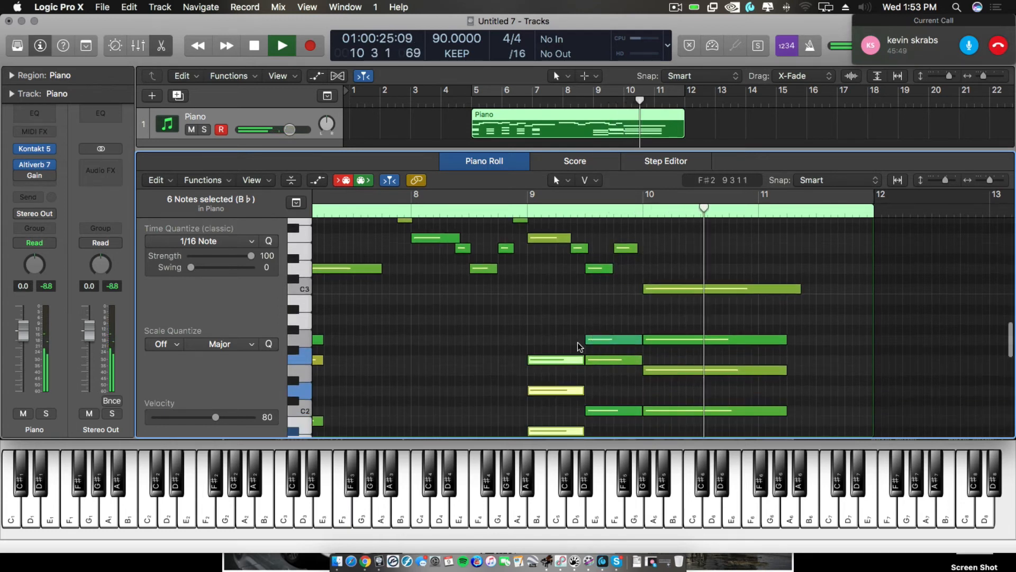
key(space)
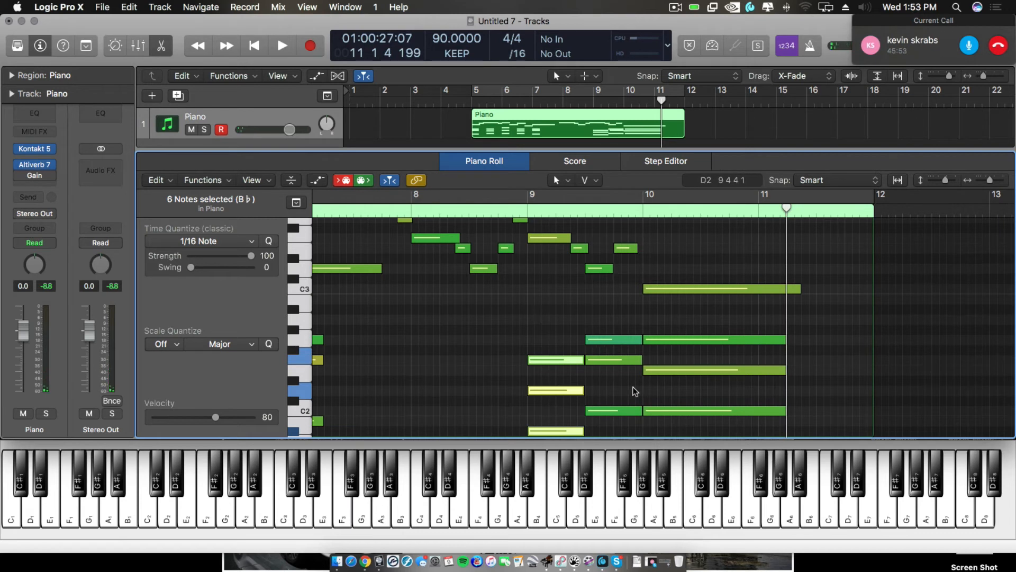
mouse_move(615, 414)
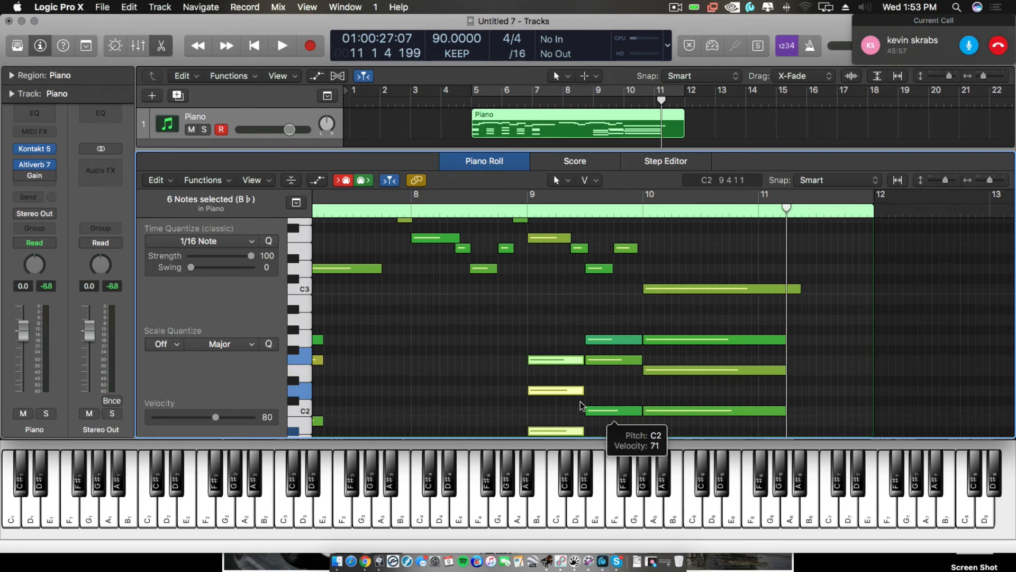
scroll(395, 314, left, 1)
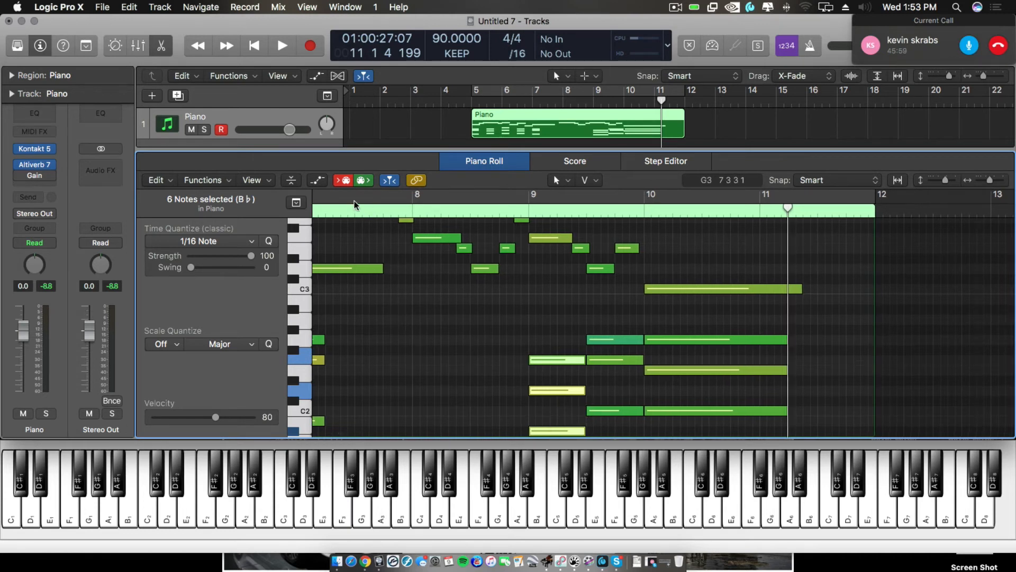
- Turn off MIDI step input, bring the whole region into view and play it from 4 4 1 1 into bar 10
click(344, 181)
scroll(455, 271, down, 3)
scroll(455, 271, down, 3)
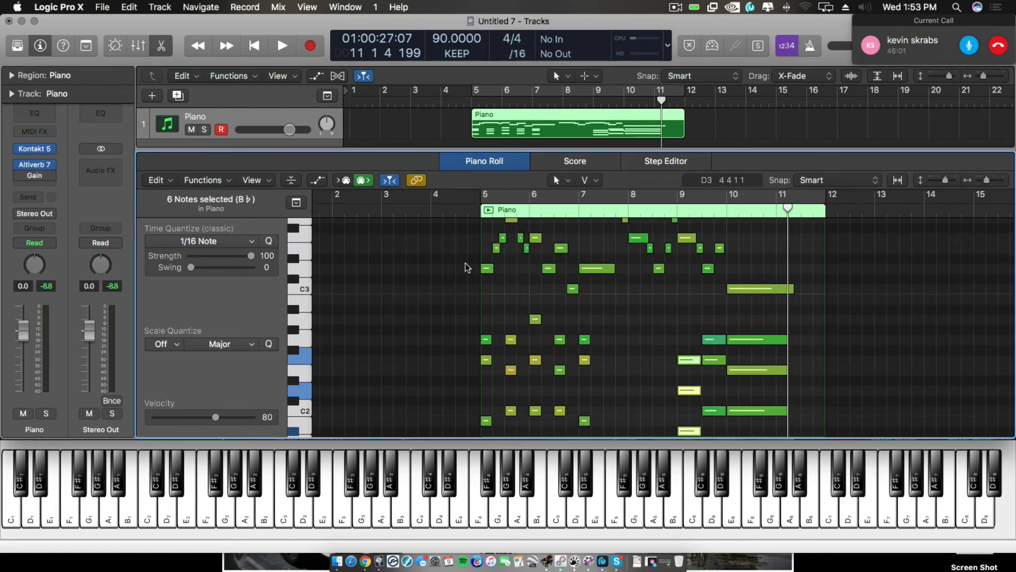
click(468, 210)
scroll(583, 361, up, 3)
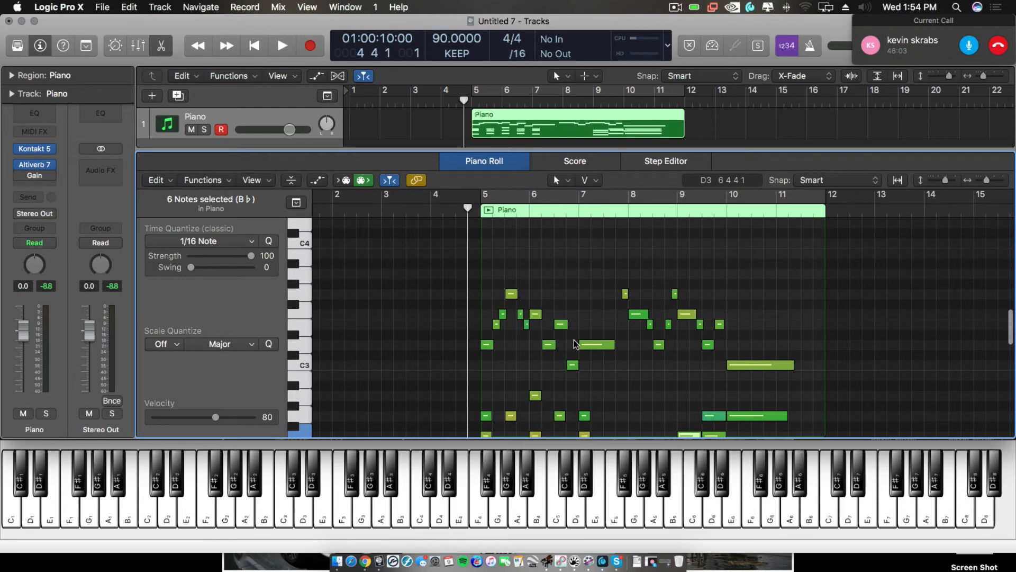
scroll(577, 349, down, 3)
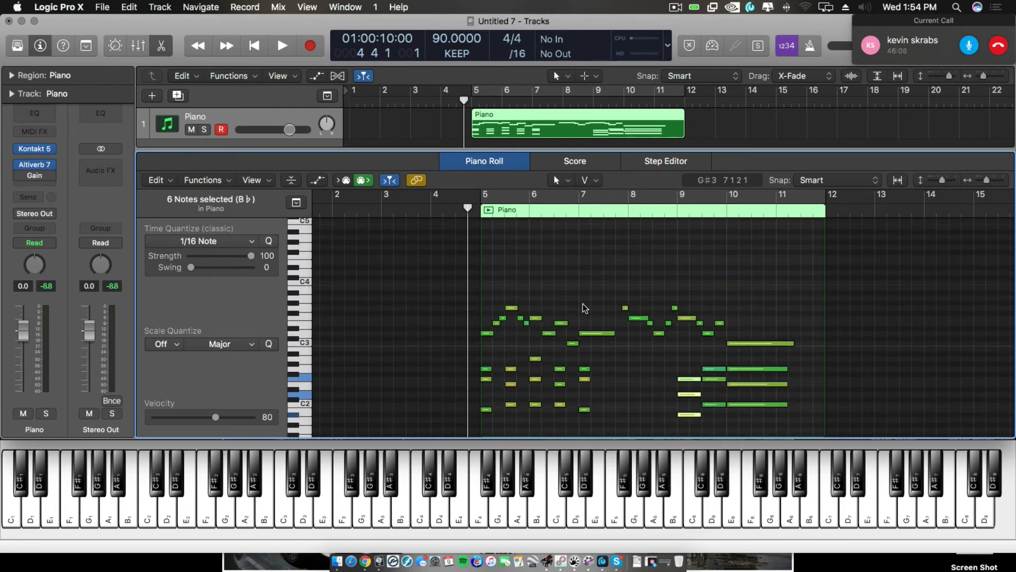
scroll(393, 291, down, 3)
key(space)
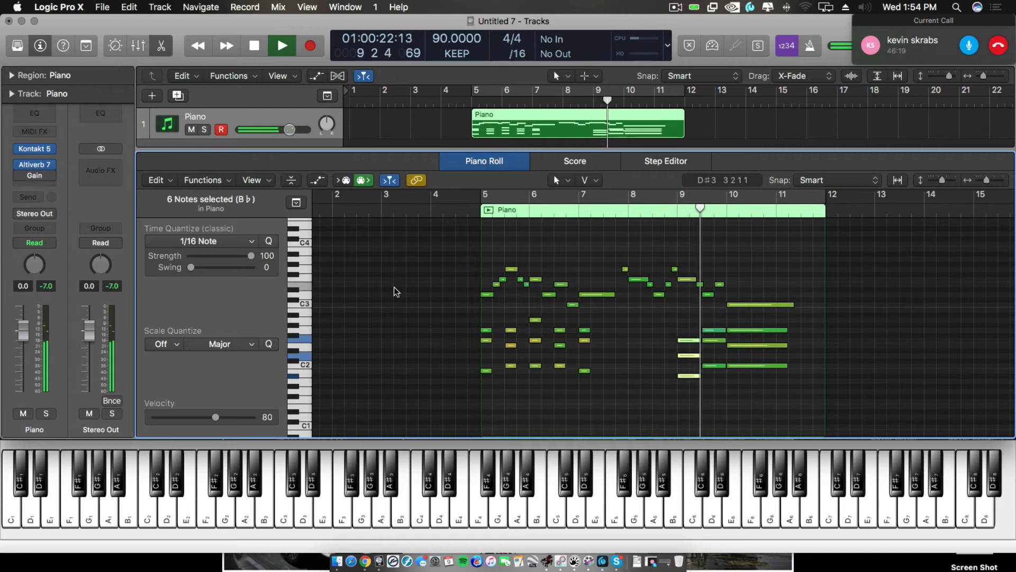
key(space)
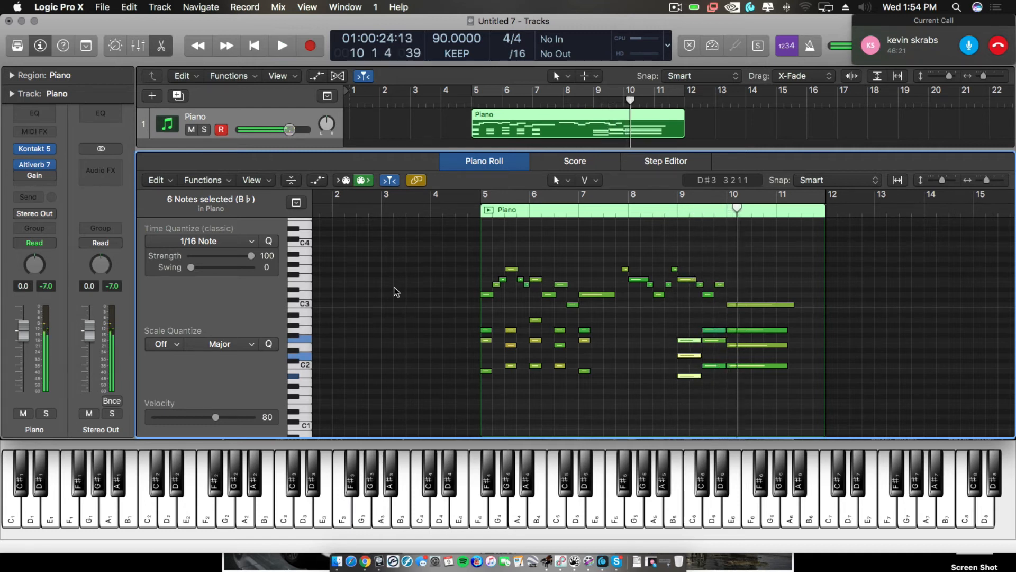
- Set the playhead to 7 4 1 1 and audition the G3 pickup note before bar 8
click(616, 211)
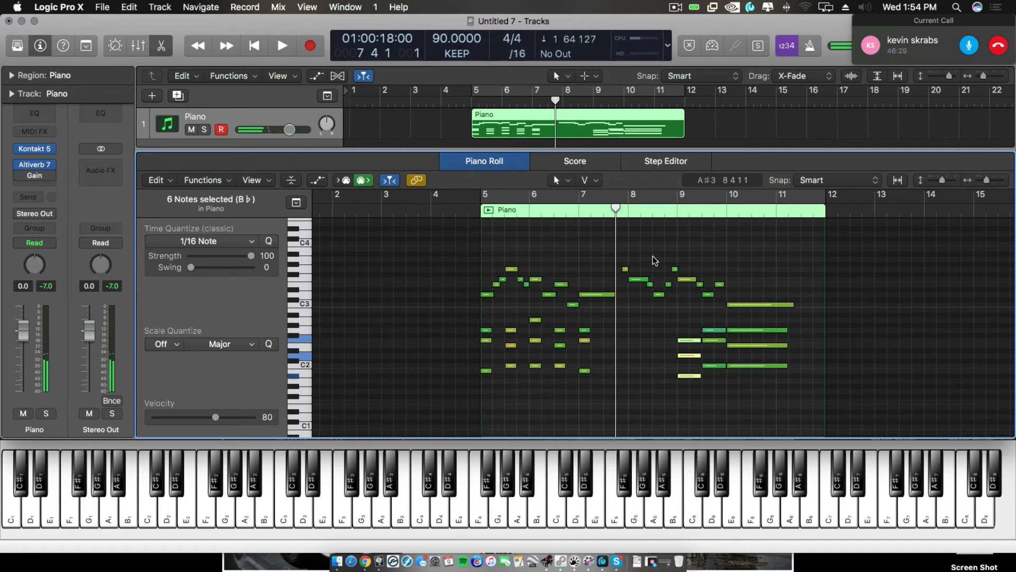
click(624, 270)
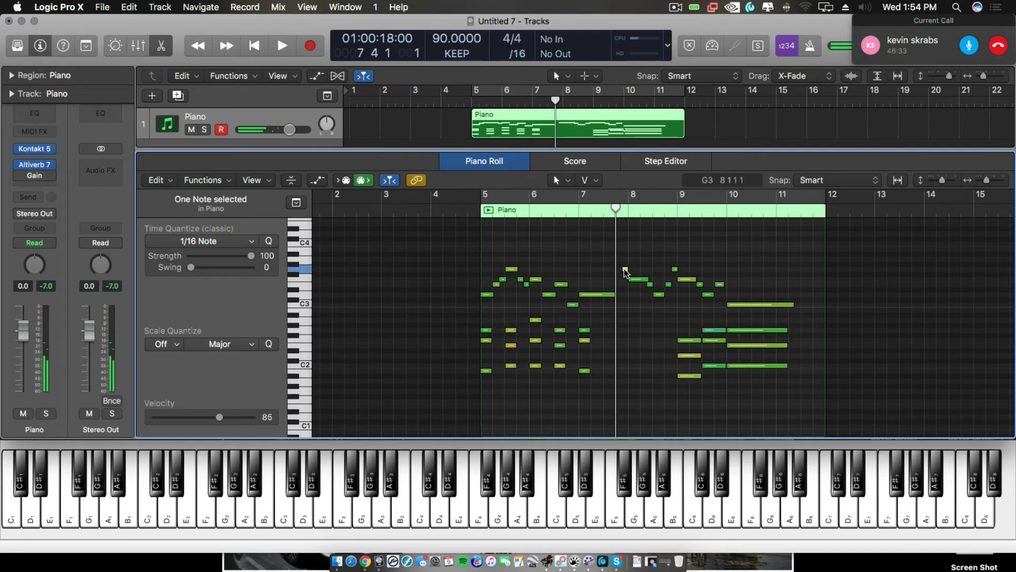
click(625, 270)
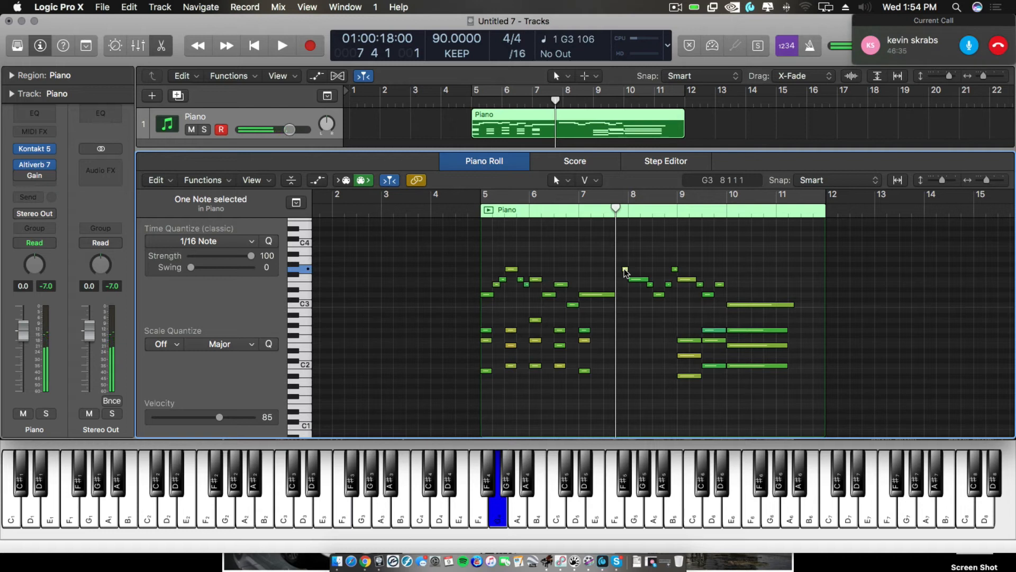
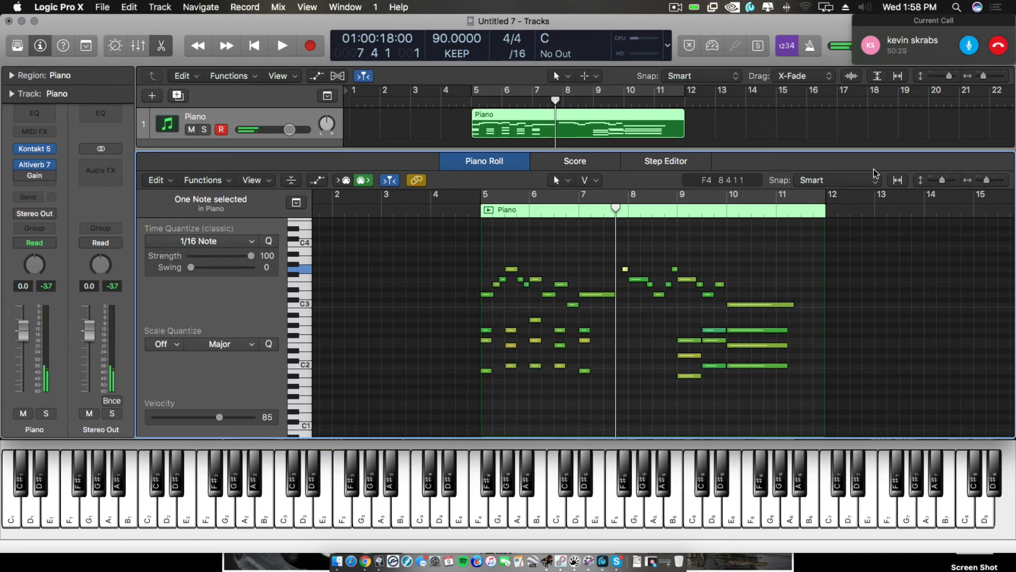
- Step-enter an F2, A#2, D3 chord at 8 1 1 1, turn off MIDI step input and play it in context from bar 7
click(629, 208)
click(343, 180)
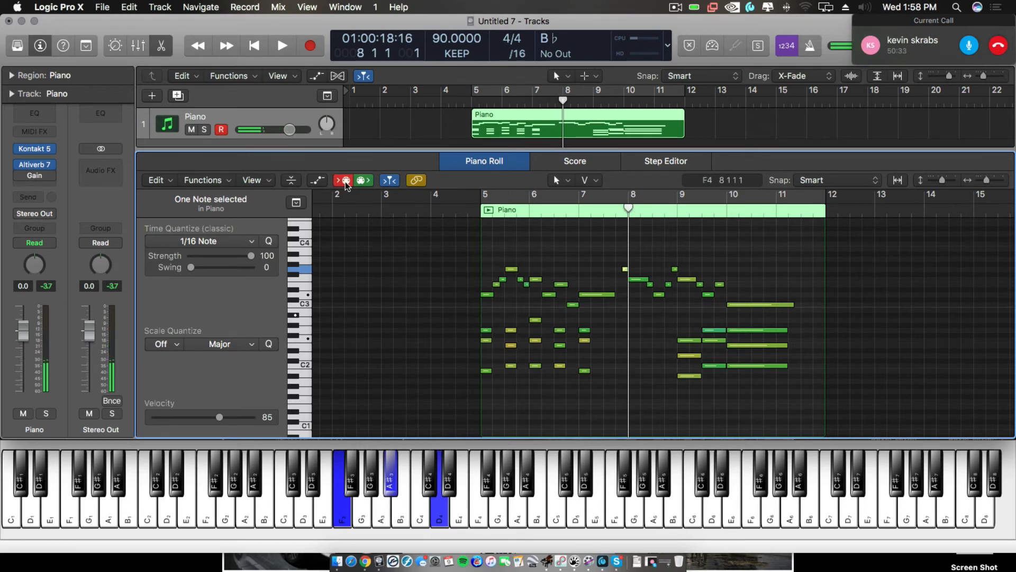
click(583, 208)
key(space)
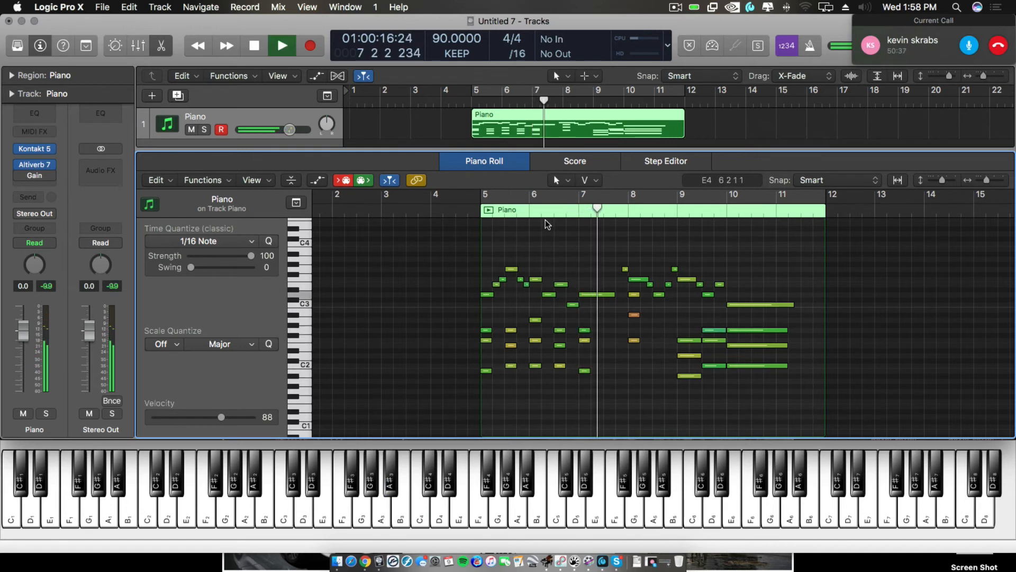
click(344, 180)
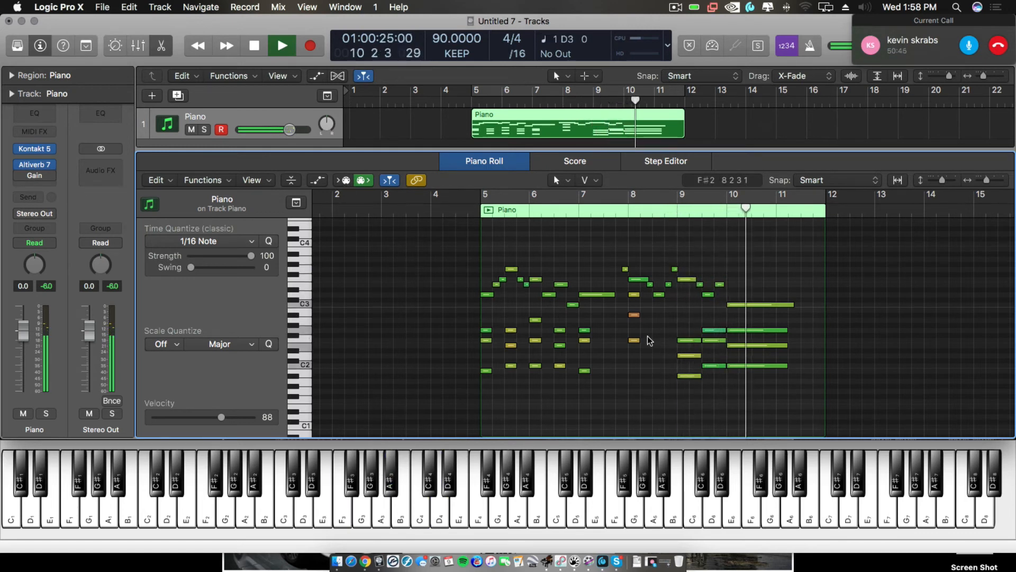
key(space)
- Lower the D3 of the bar 8 chord by one octave and lengthen the chord's three notes to fill the bar
drag(624, 290, 638, 350)
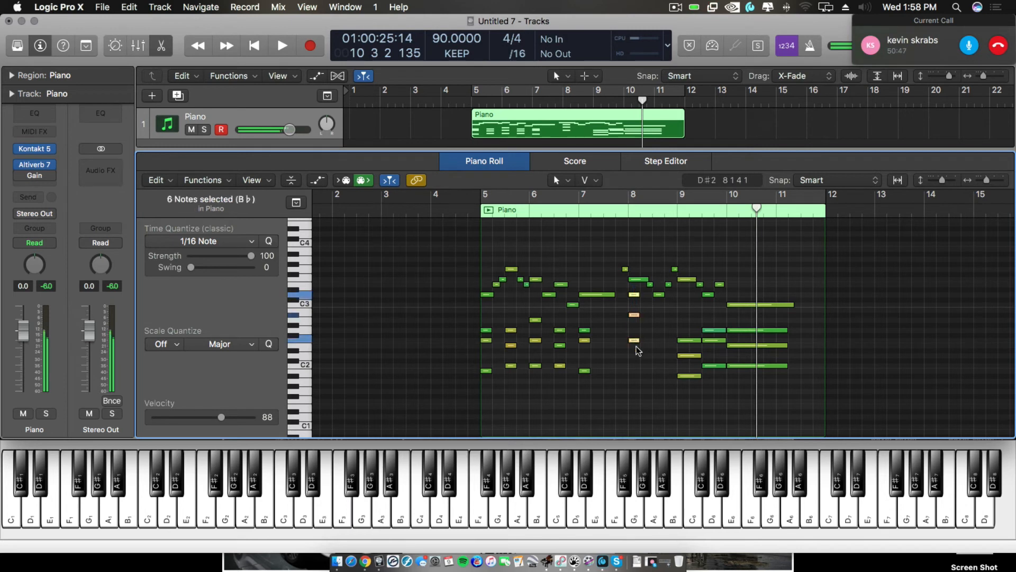
click(635, 295)
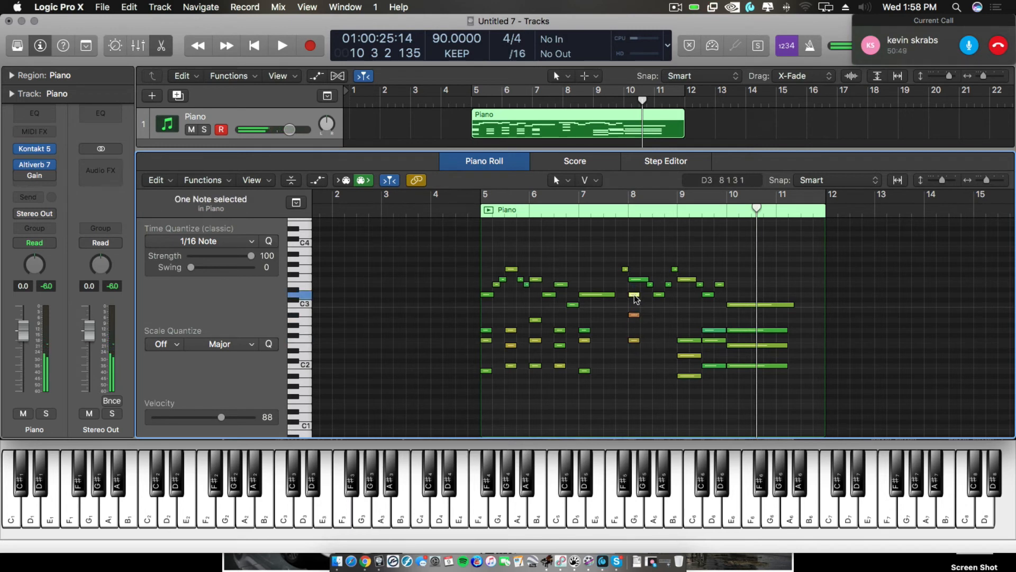
key(alt+shift+Down)
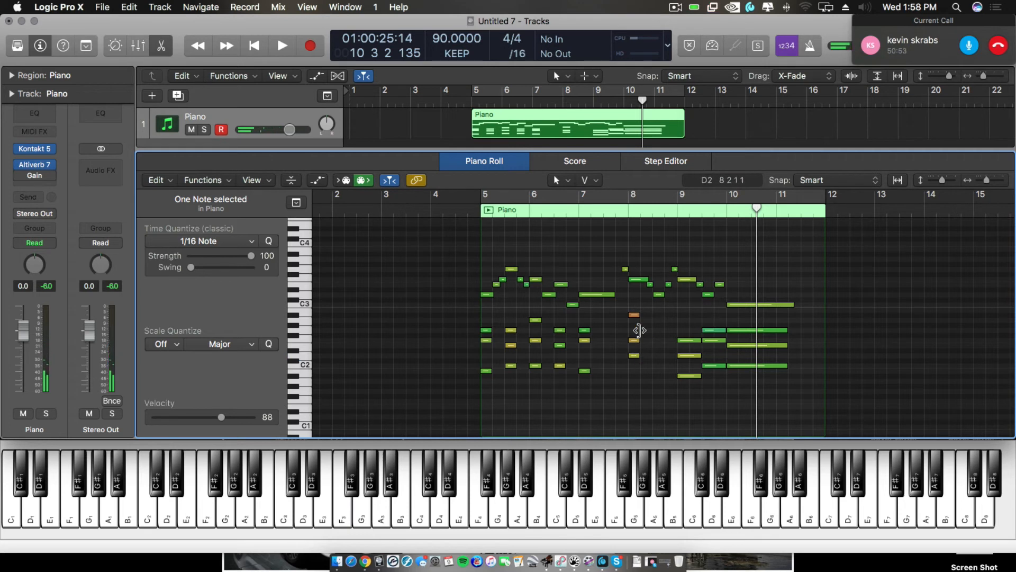
drag(631, 307, 676, 355)
- Play the phrase from bar 7 into bar 10 with the revised bar 8 chord
click(607, 213)
key(space)
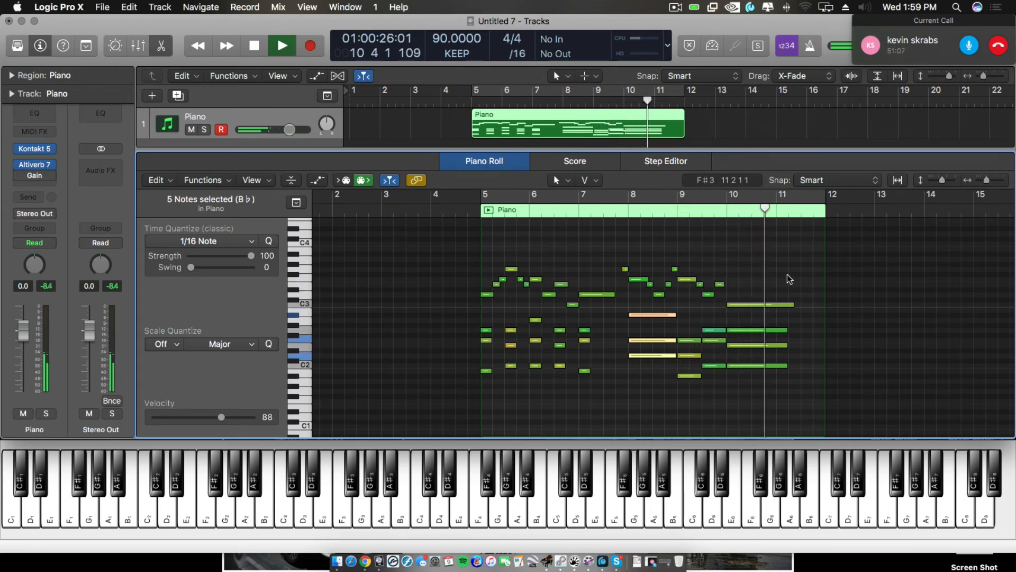
key(space)
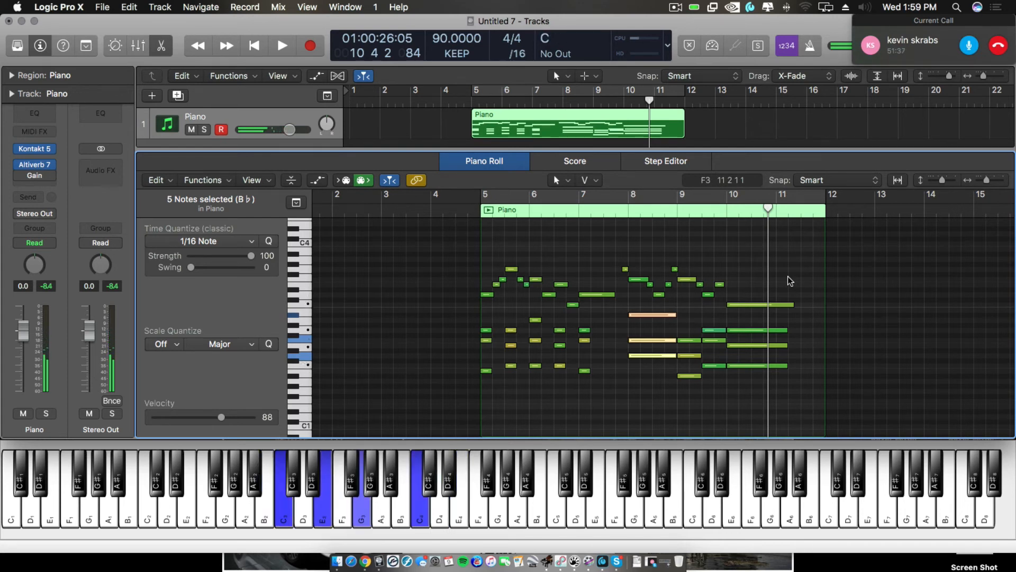
- Add the upper octave to the A#1 at 9 1 1 1, then delete the low A#1 so only A#2 remains
click(692, 375)
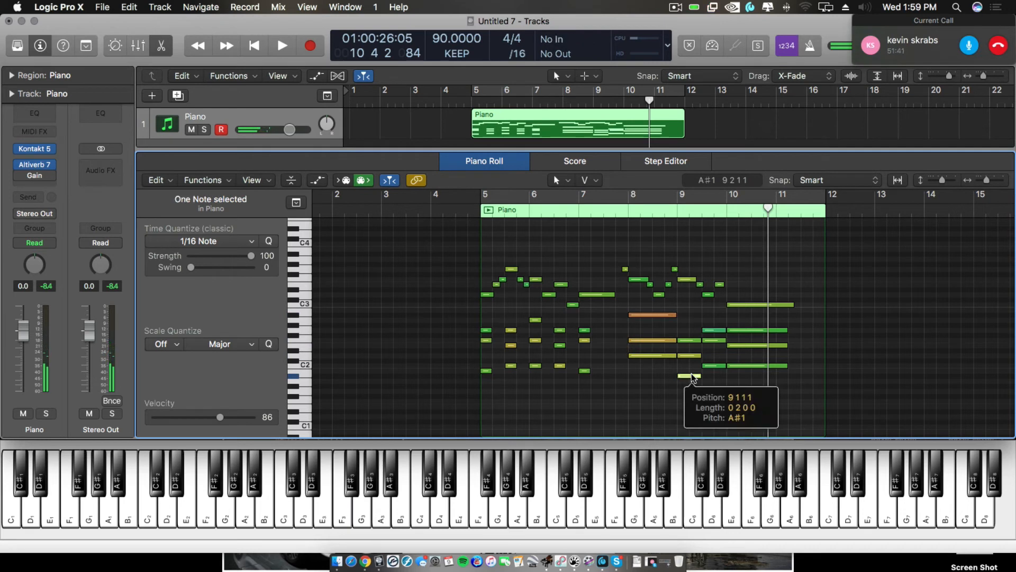
key(shift+8)
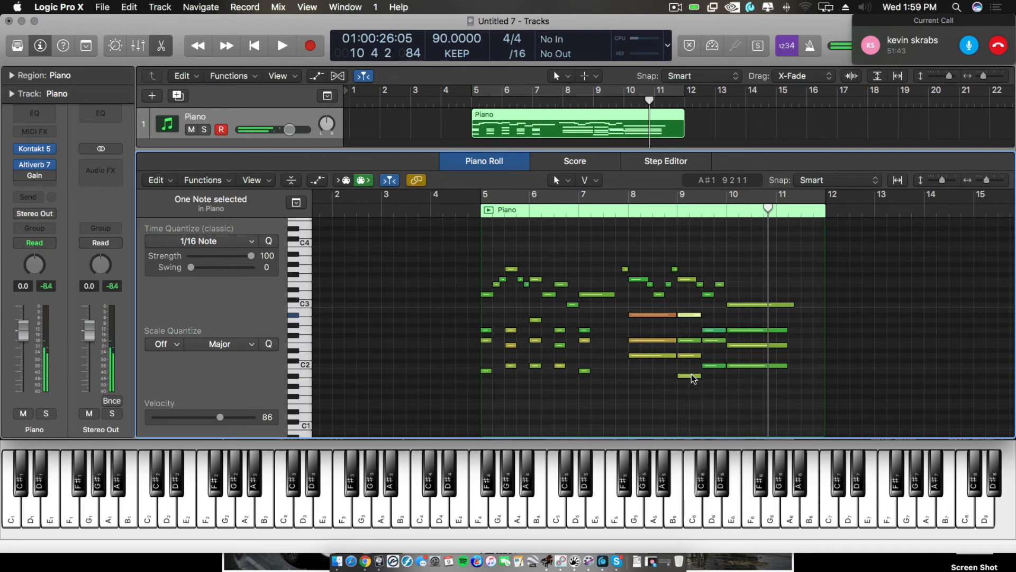
click(692, 375)
key(Delete)
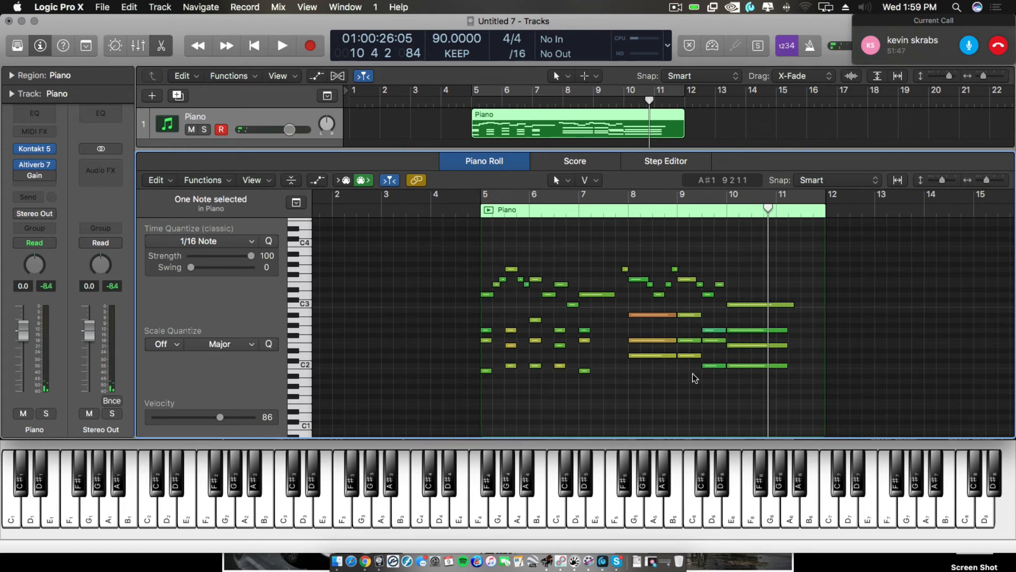
- Raise the bar 8 chord's D2 to D3 and shorten it to match the length of the melody note above
click(662, 356)
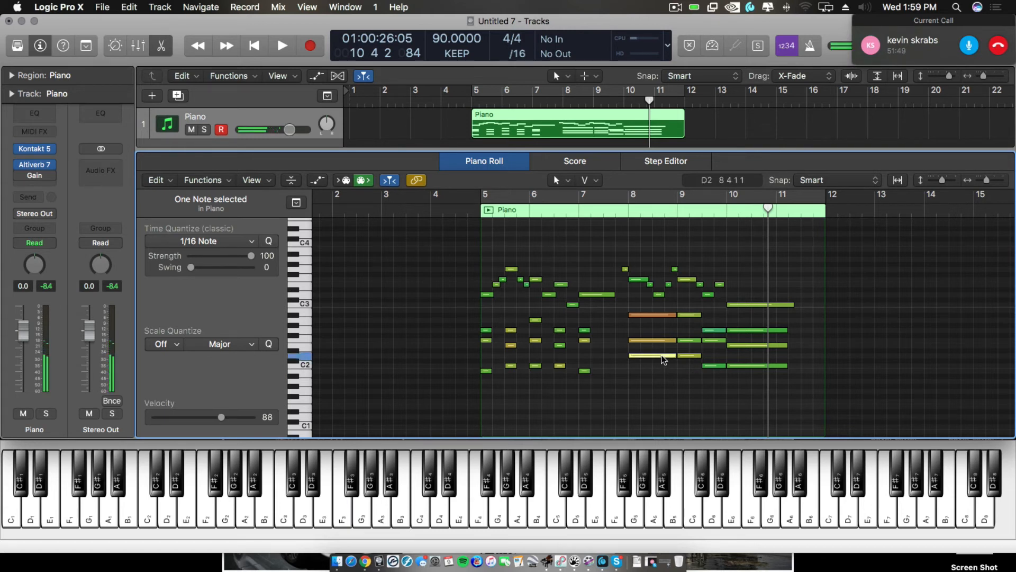
key(alt+shift+Up)
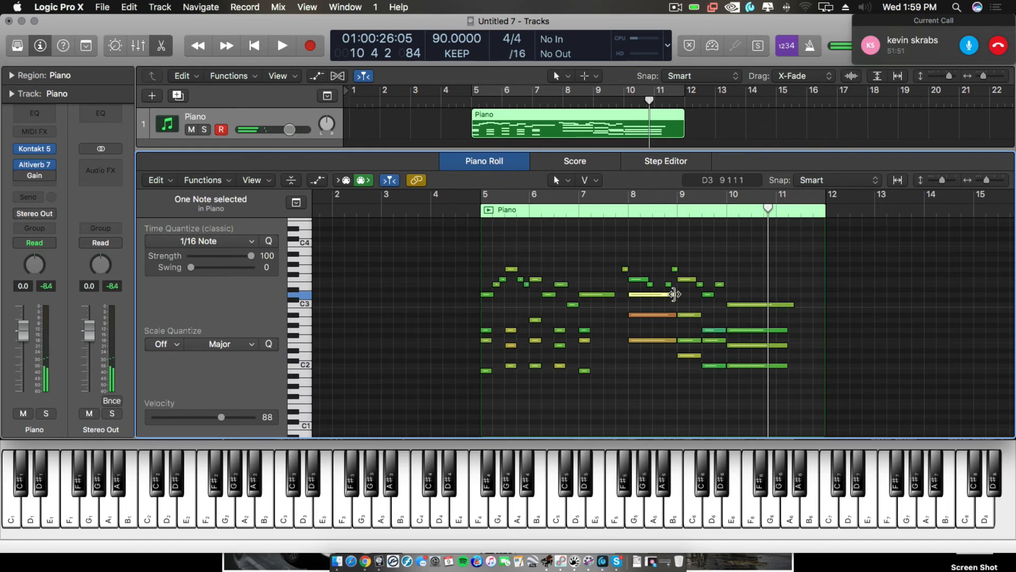
drag(675, 295, 648, 300)
- Select the eleven melody notes from the pickup before bar 8 to the final note and transpose them up an octave
drag(622, 260, 651, 286)
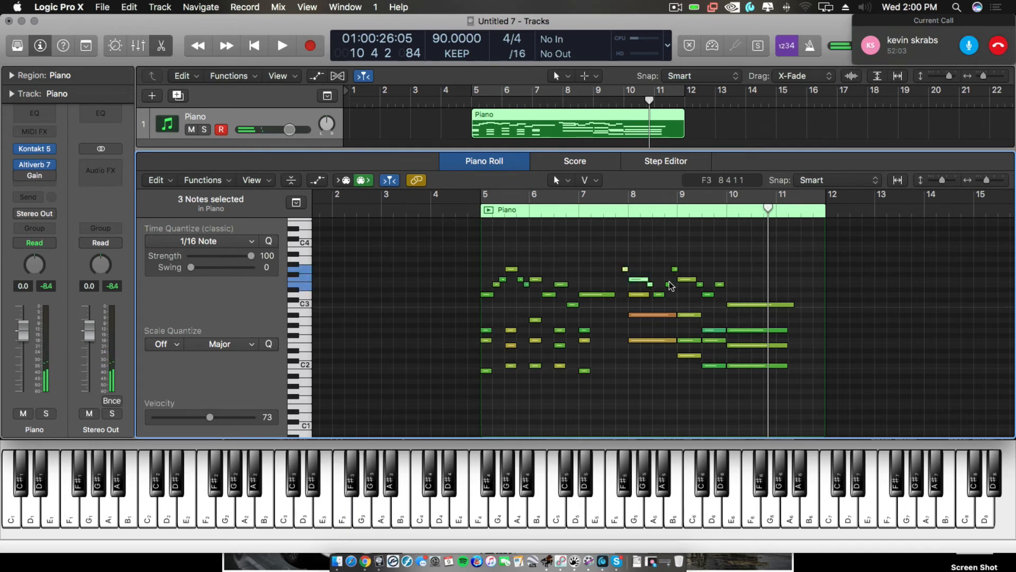
shift+click(658, 294)
shift+click(668, 285)
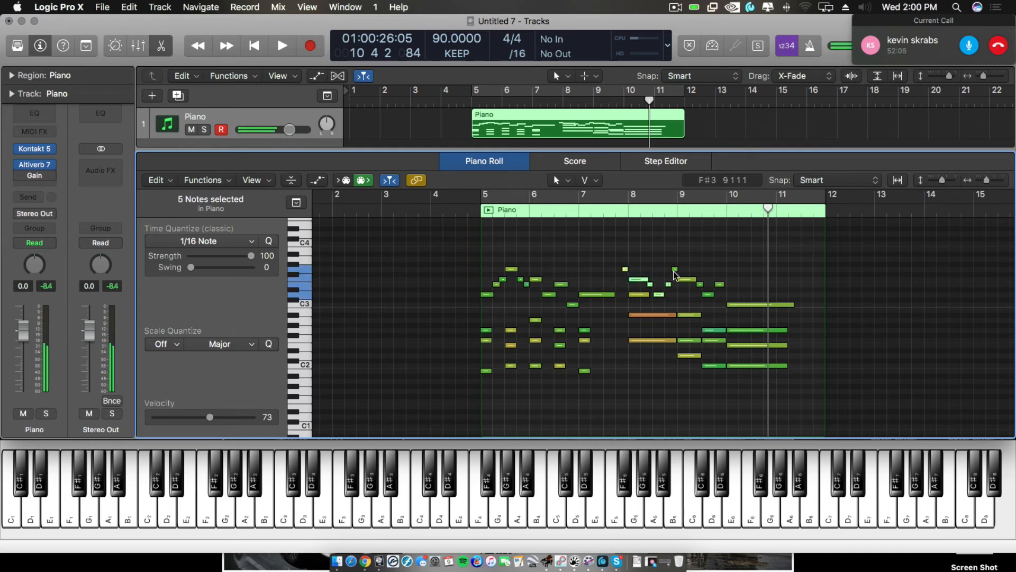
shift+click(675, 270)
drag(691, 267, 746, 308)
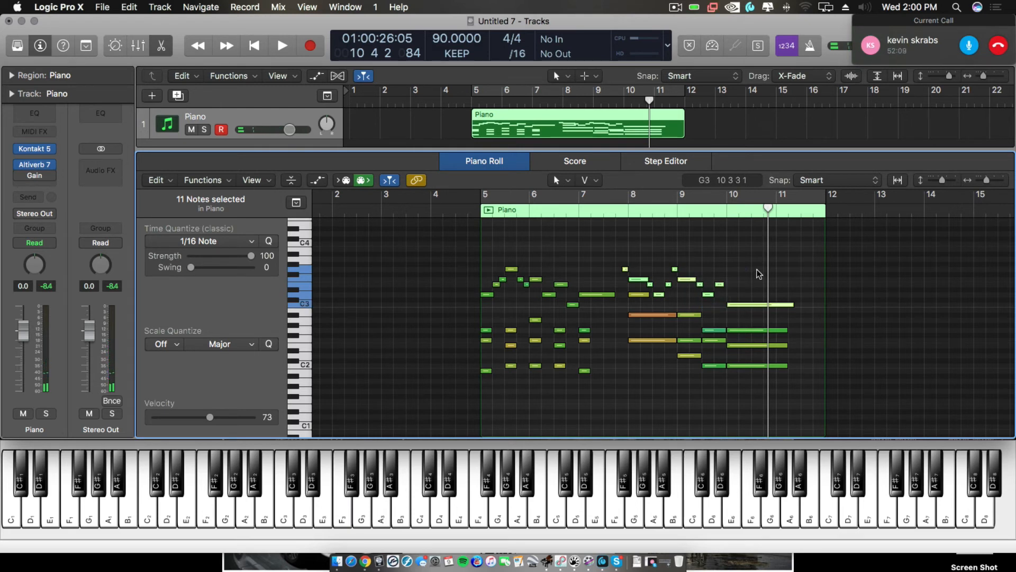
key(alt+shift+Up)
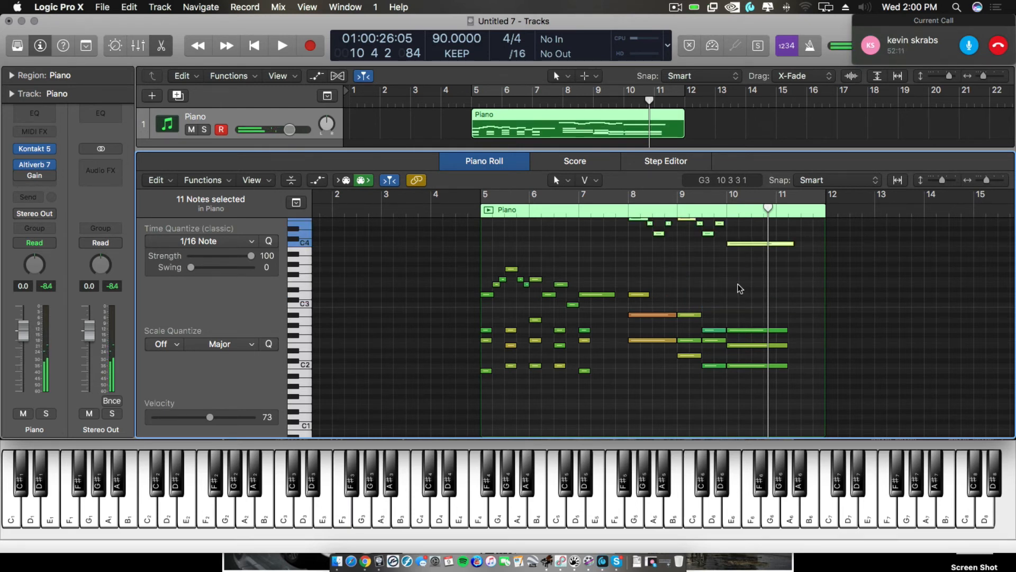
- Transpose the pickup and the five bar 8 melody notes back down one octave
scroll(733, 286, up, 4)
click(618, 242)
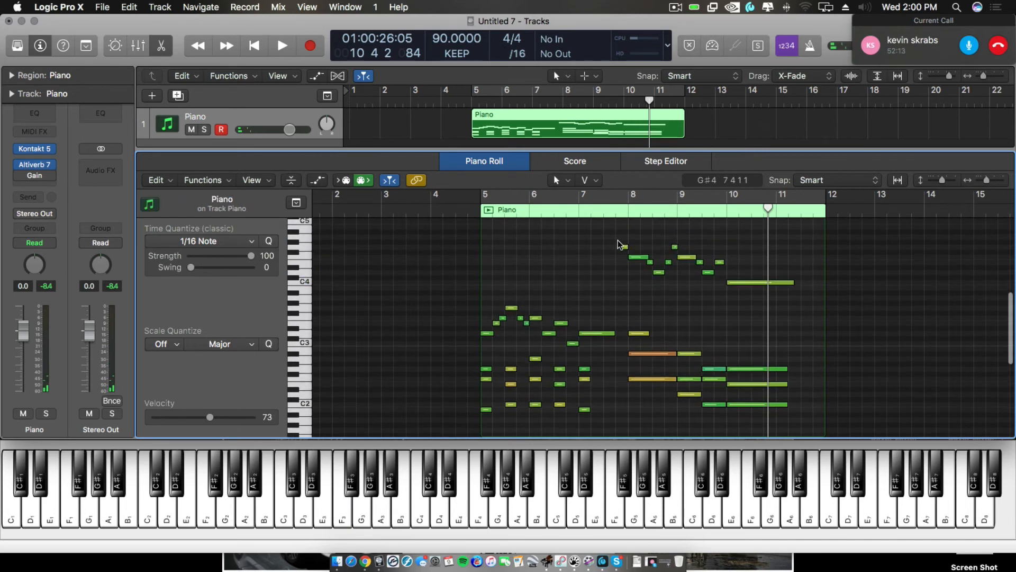
drag(618, 242, 680, 290)
key(alt+shift+Down)
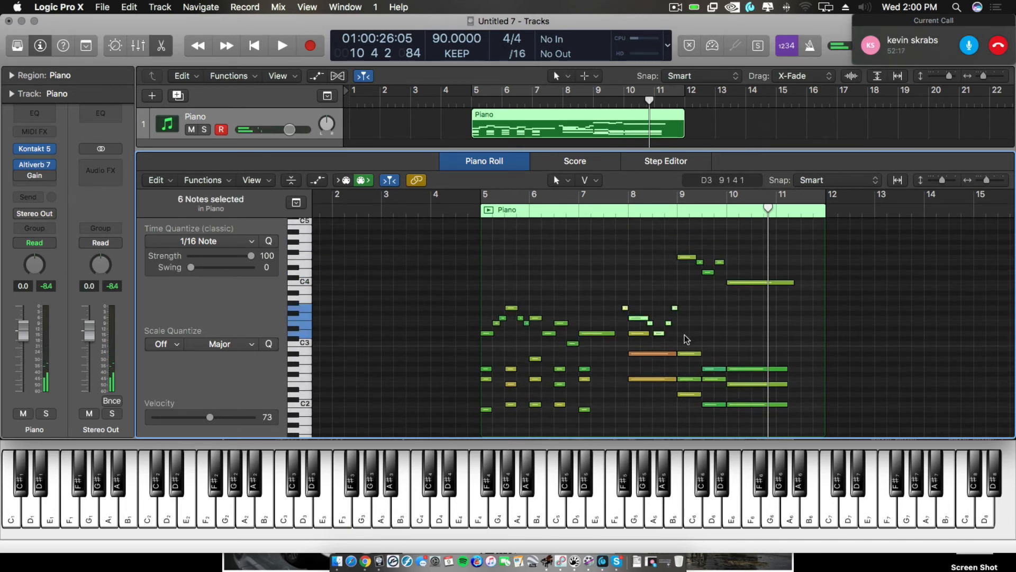
- Lengthen the D3 of the bar 8 chord to the end of the bar
click(645, 333)
drag(647, 341, 683, 342)
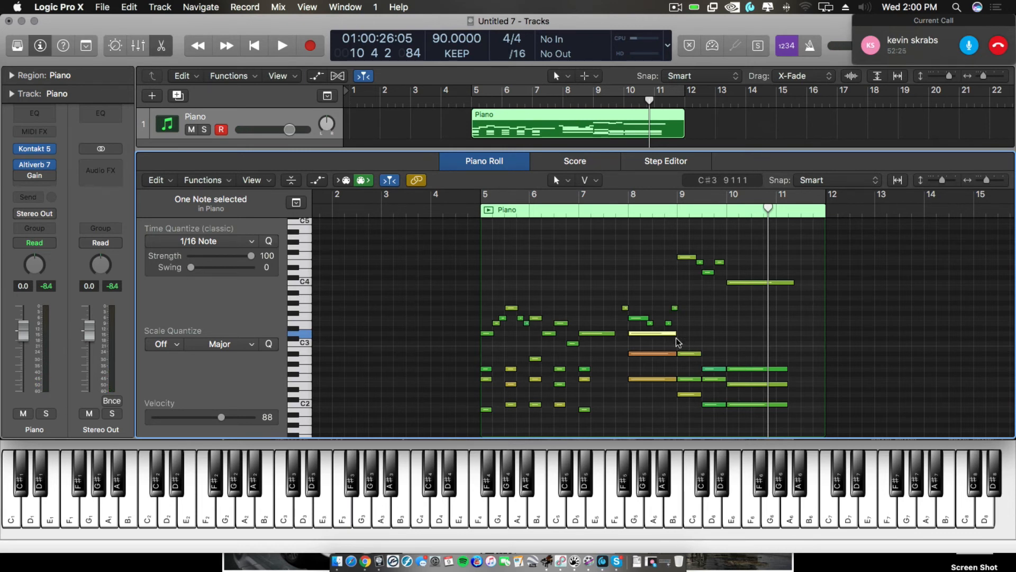
- Double the five melody notes in bars 9 and 10 one octave lower
drag(682, 250, 752, 297)
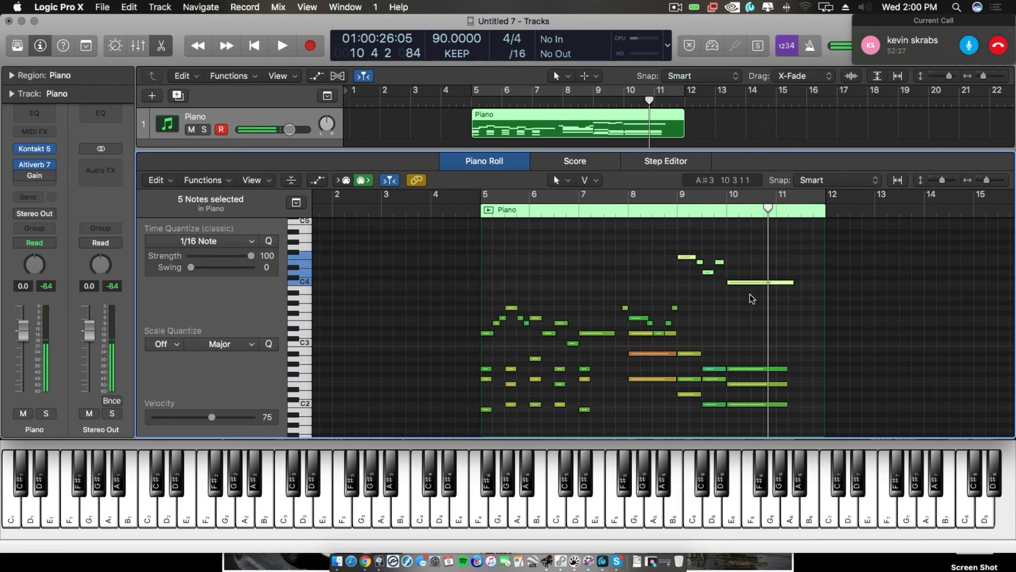
right_click(749, 294)
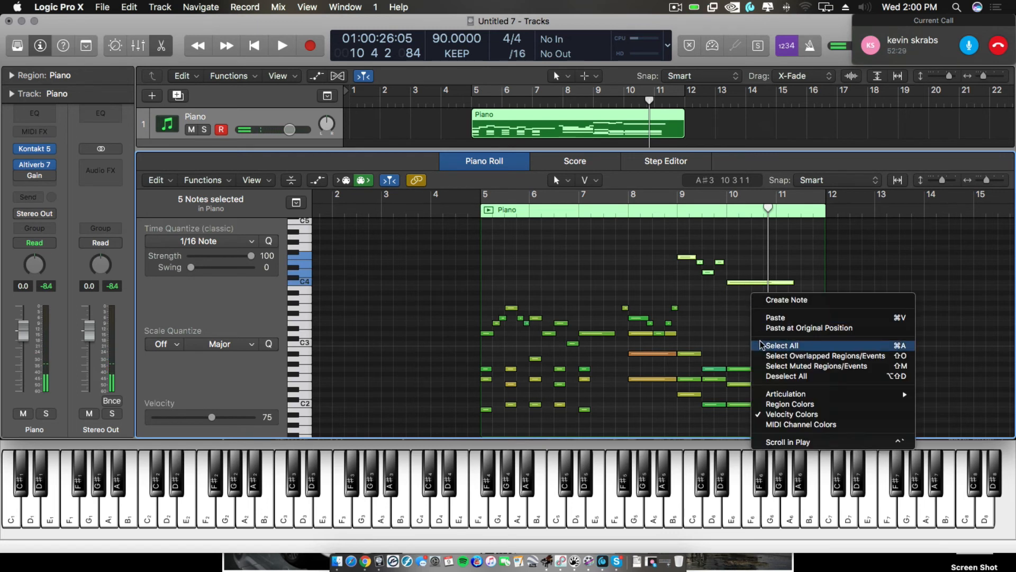
click(736, 303)
key(alt+shift+Down)
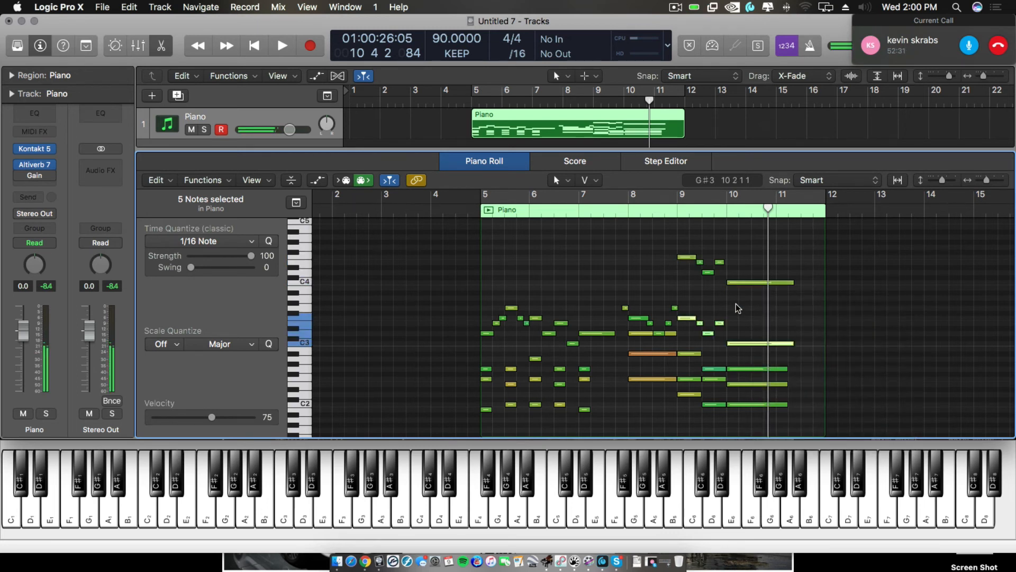
- Play the phrase twice from 7 4 1 1 to compare the octave-doubled melody with the chords
click(620, 211)
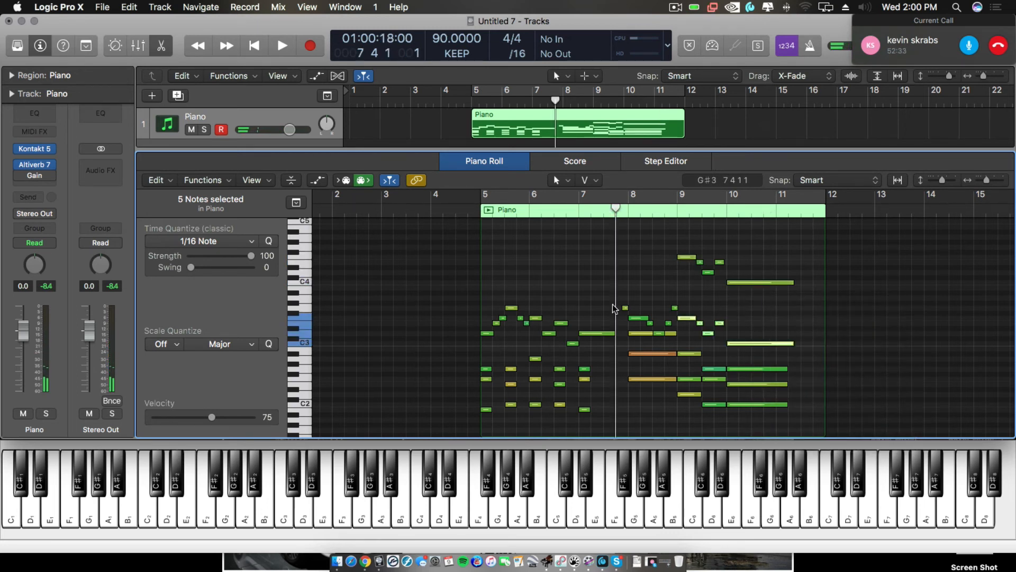
key(space)
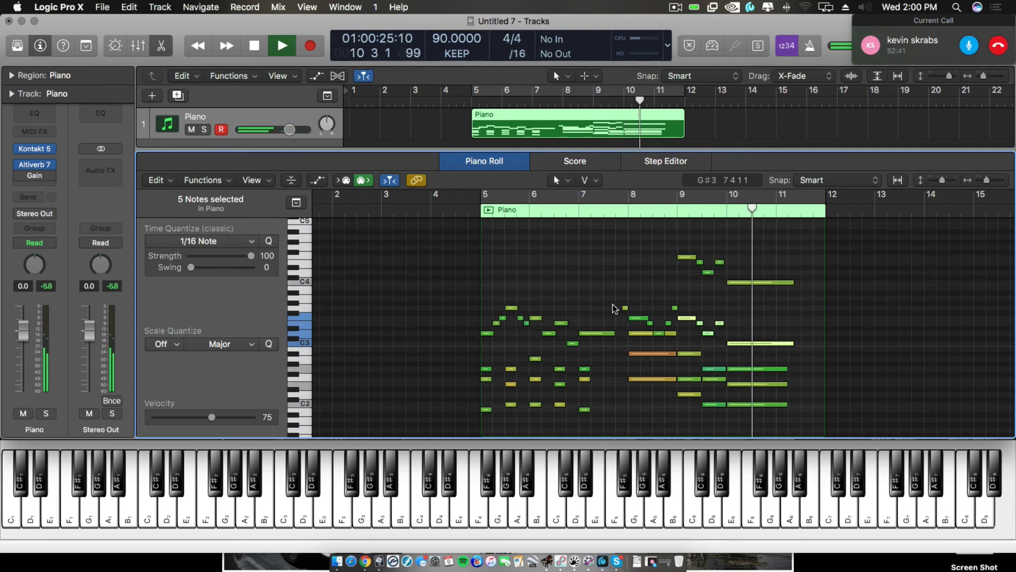
key(space)
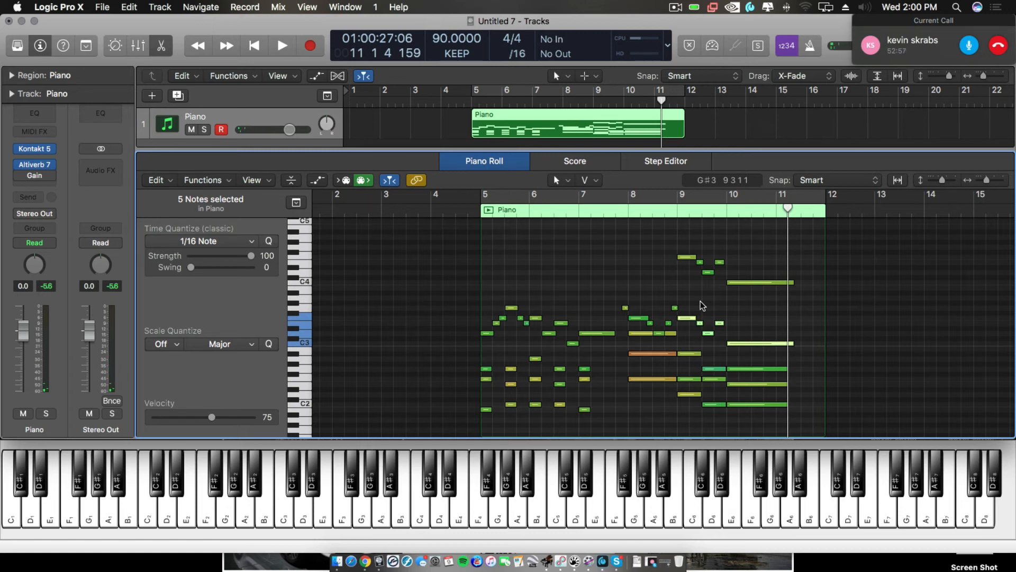
click(615, 211)
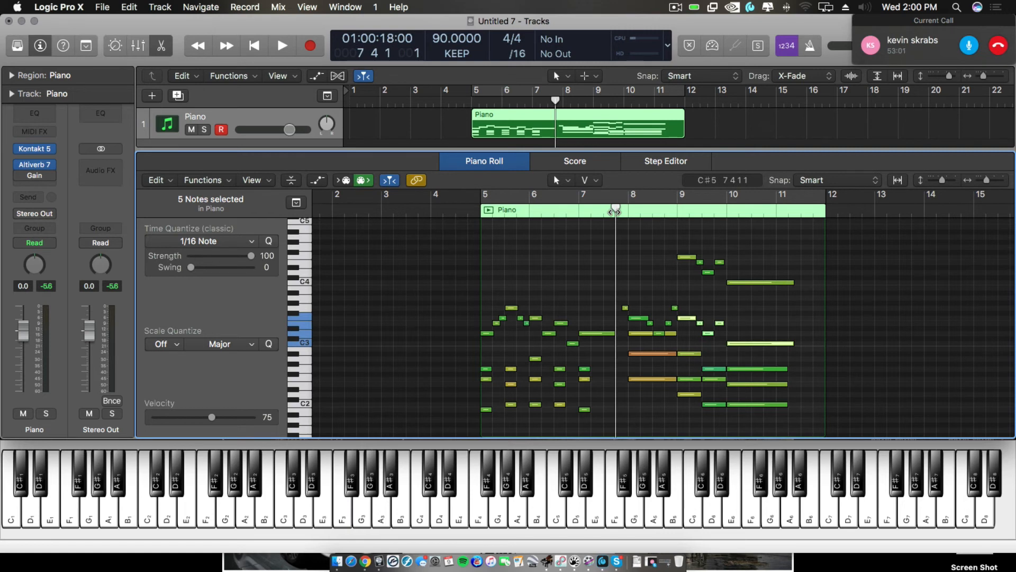
key(space)
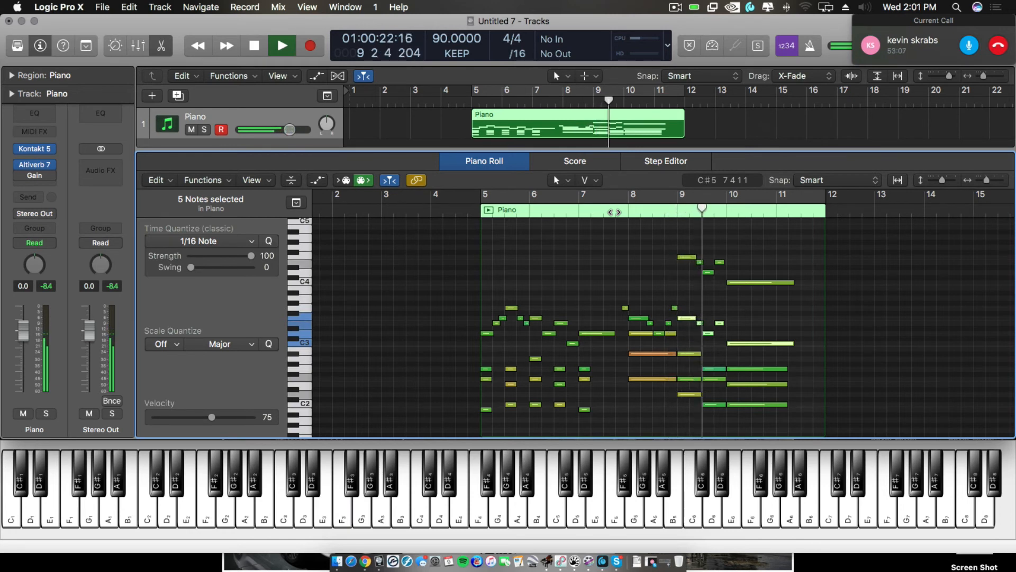
key(space)
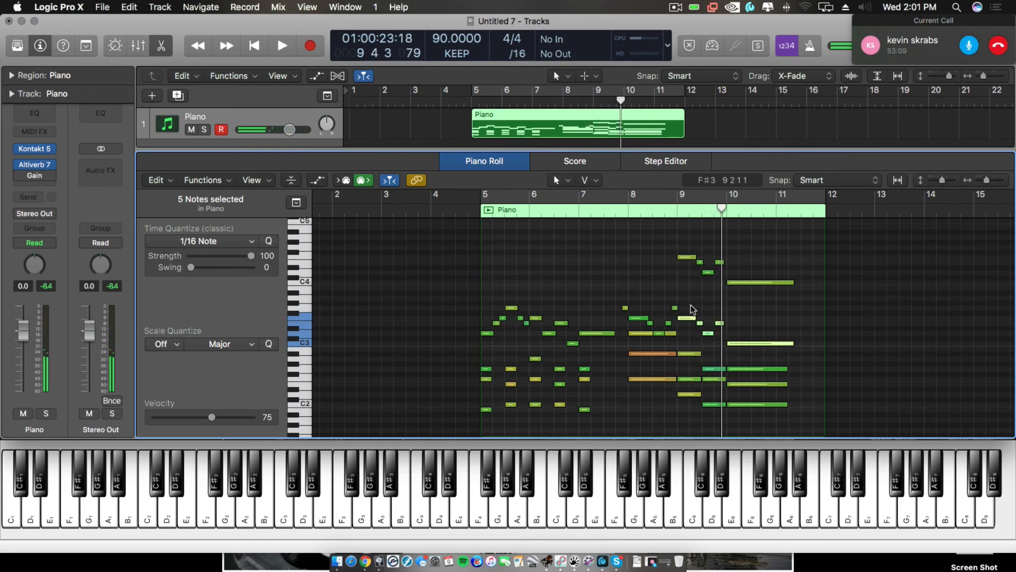
- Delete all ten melody notes of both octaves from bar 9 to the final note, keeping the chords beneath
click(708, 273)
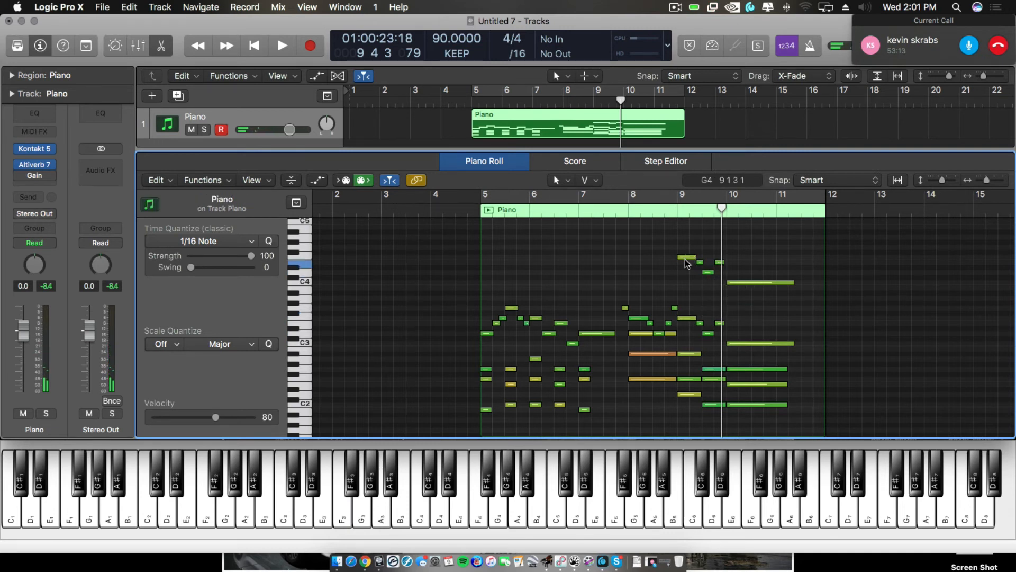
drag(684, 249, 702, 275)
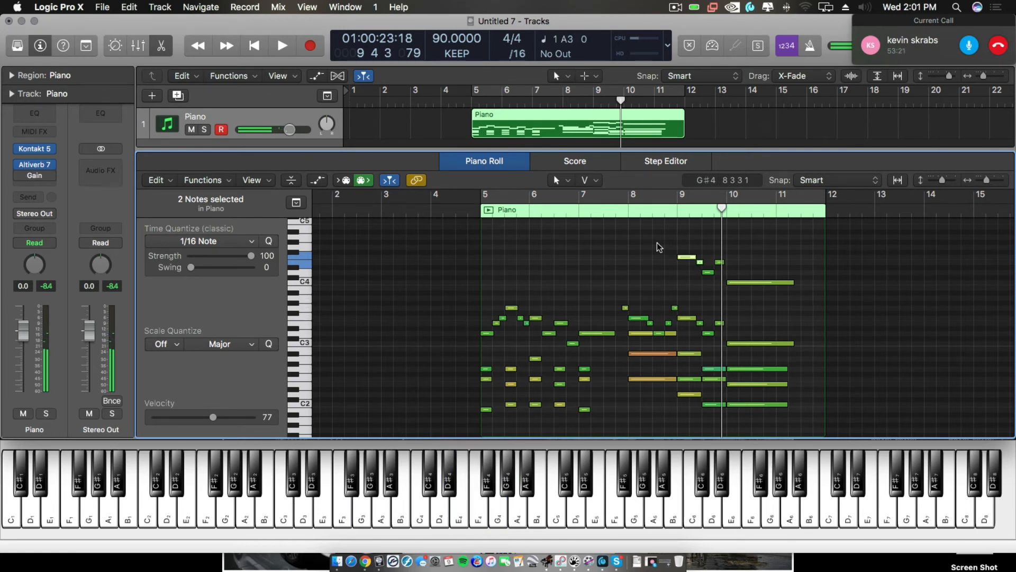
drag(688, 244, 755, 343)
key(Delete)
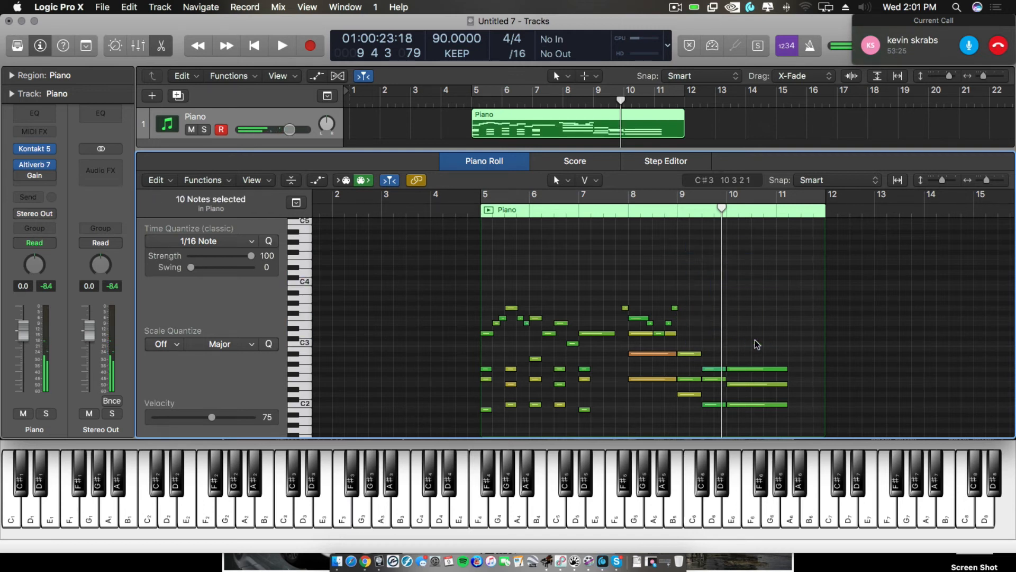
- Improvise a new melodic ending over the chords, playing from the end of bar 7, and capture the last take into bars 9 and 10
double_click(606, 212)
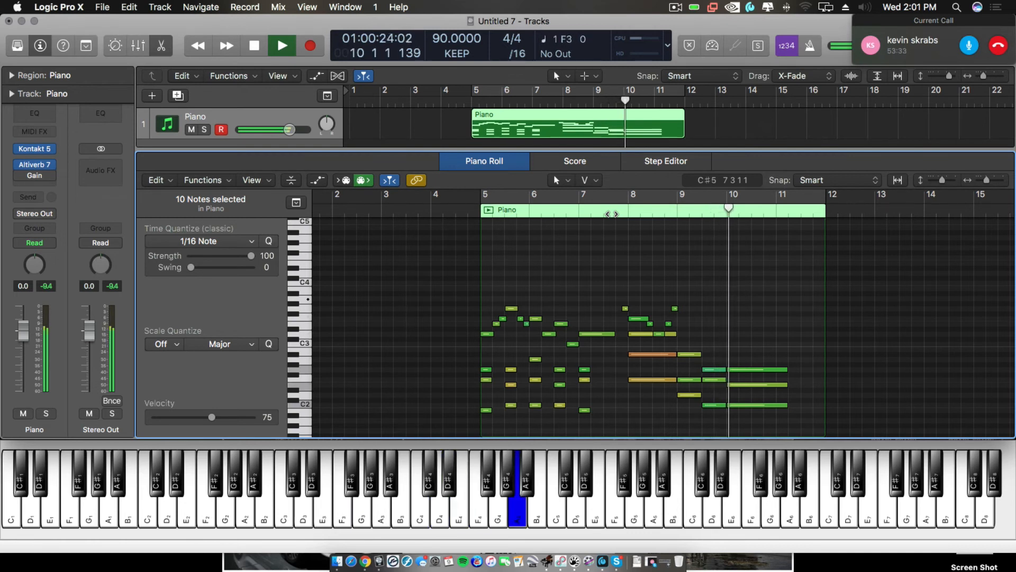
key(space)
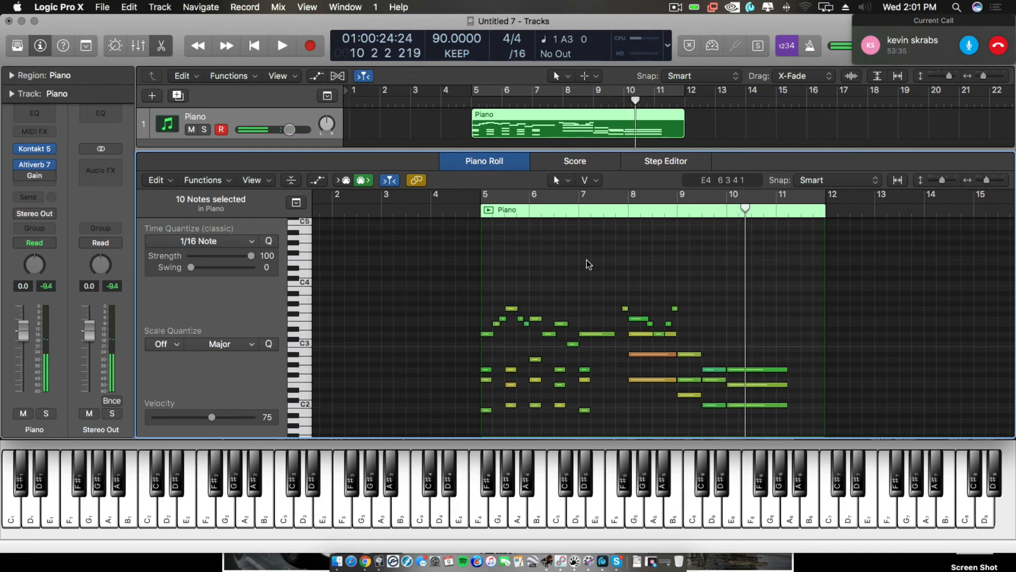
click(615, 211)
key(space)
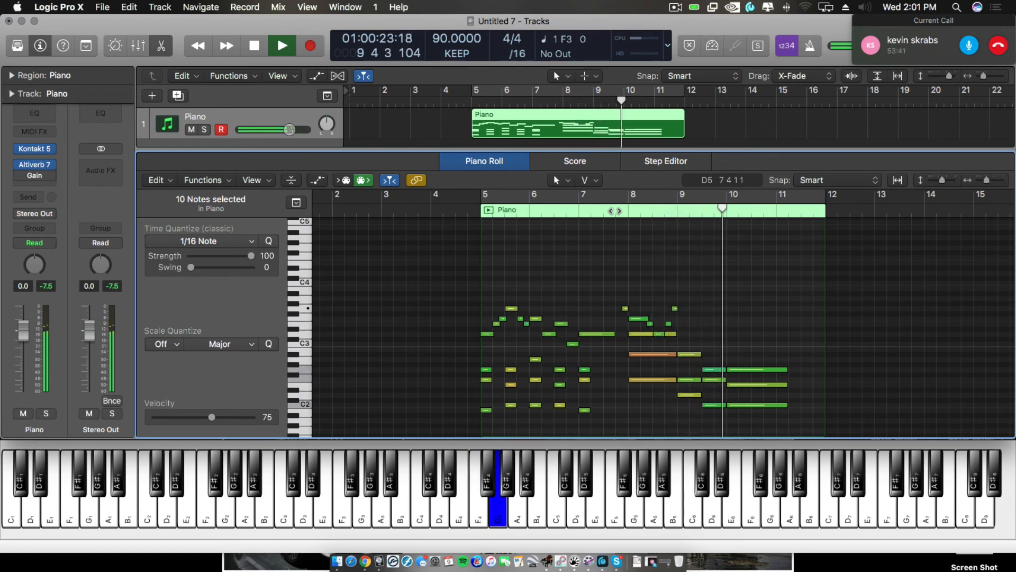
key(space)
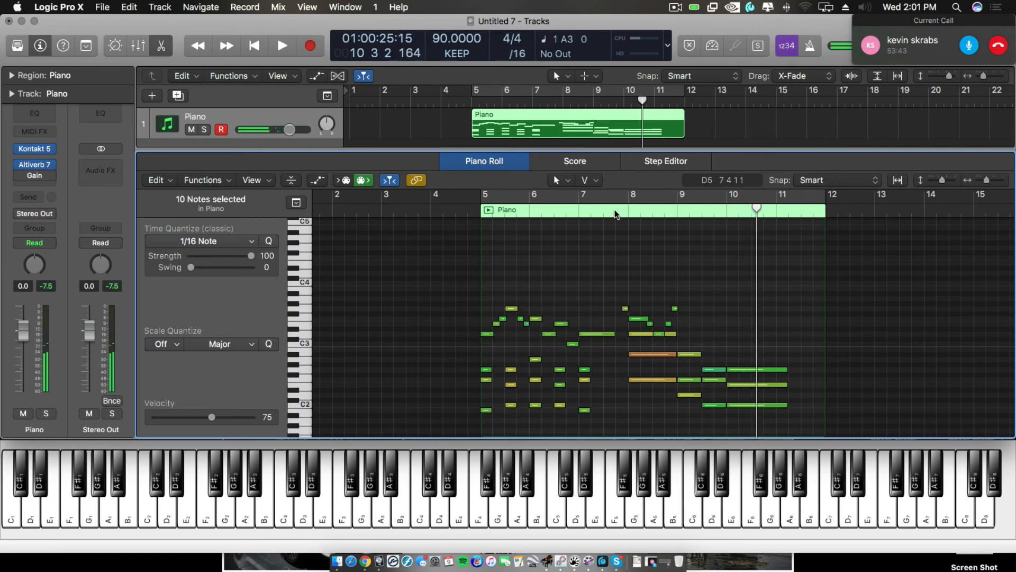
key(shift+r)
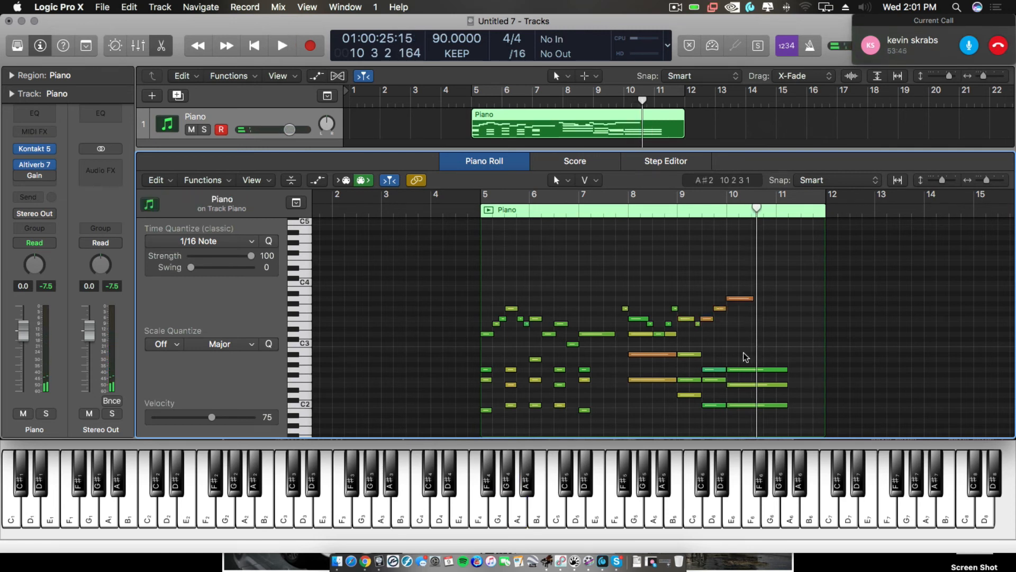
- Transpose the sustained bar 10 chord up two semitones to D2, F#2 and A2, and play the ending from beat 4 of bar 7
drag(743, 354, 737, 398)
click(620, 211)
key(space)
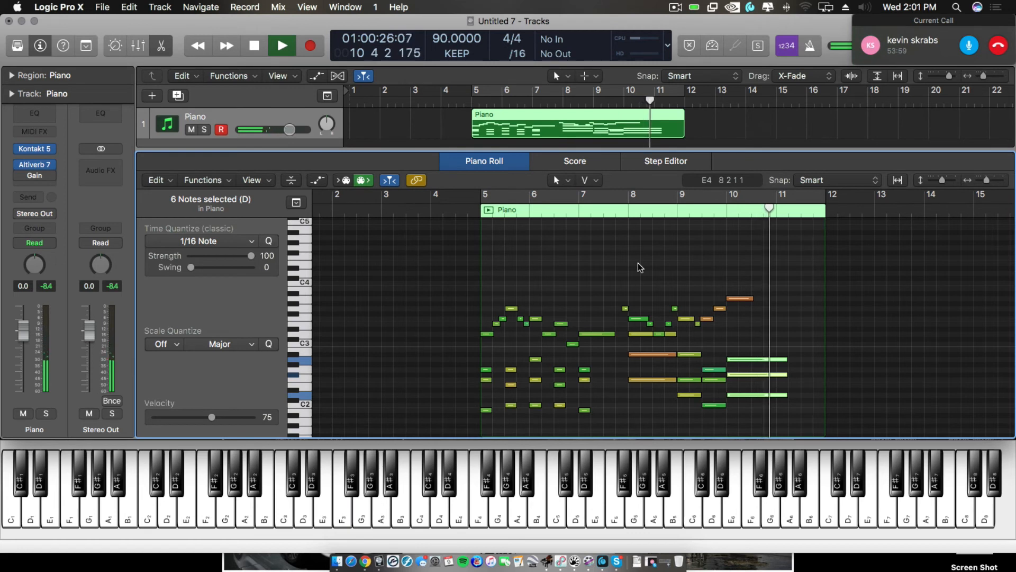
key(space)
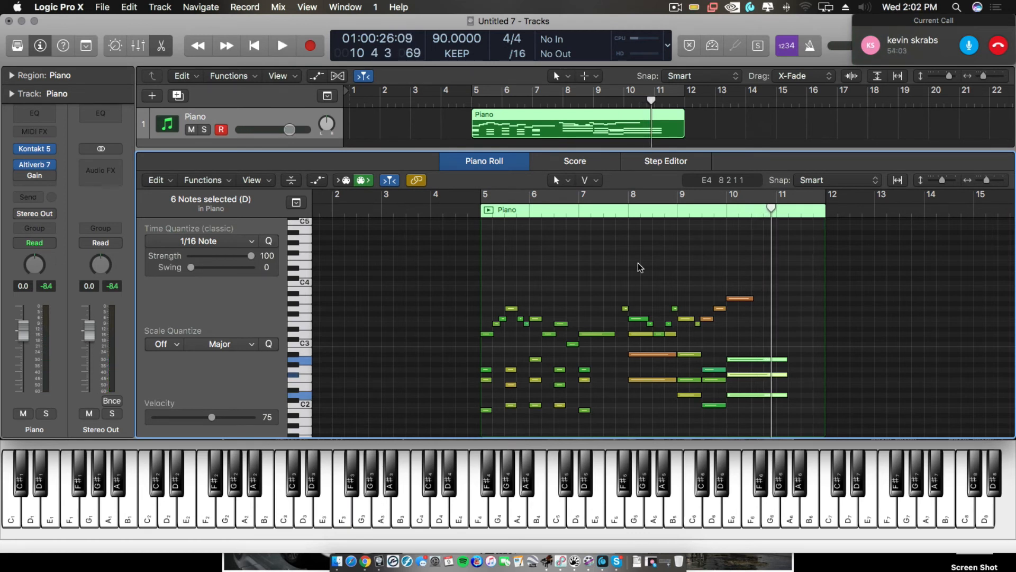
mouse_move(742, 301)
click(742, 300)
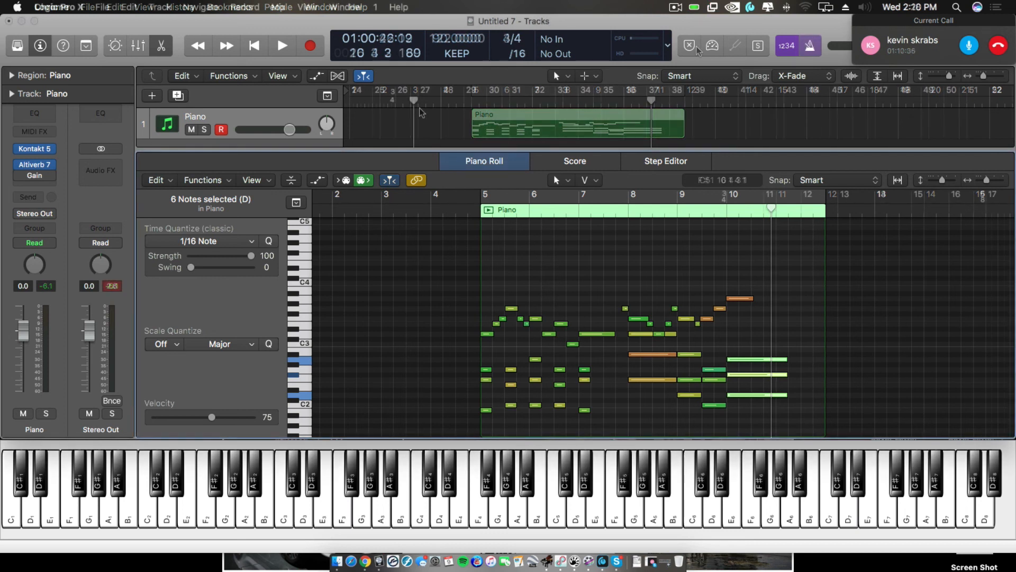
click(419, 107)
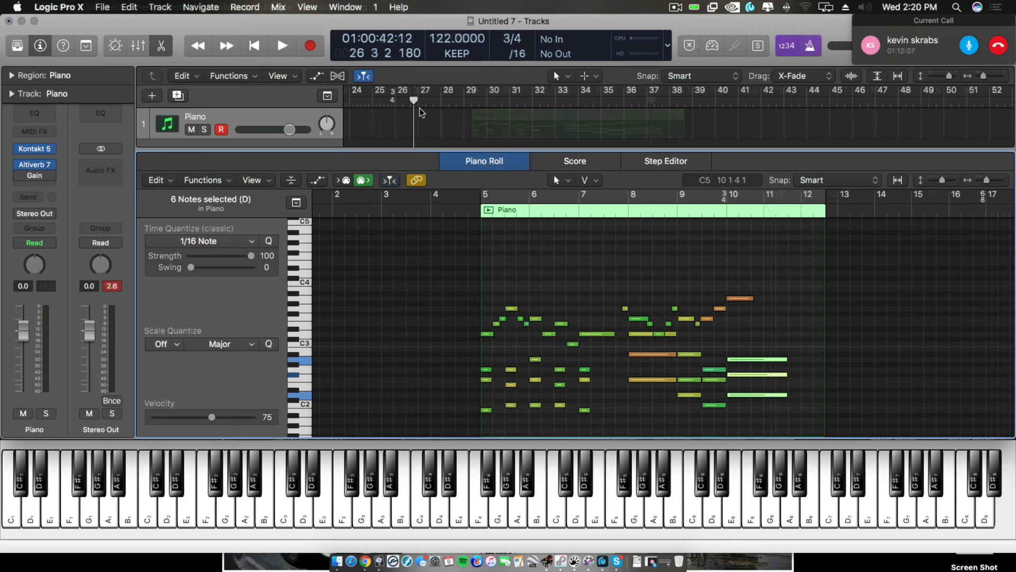